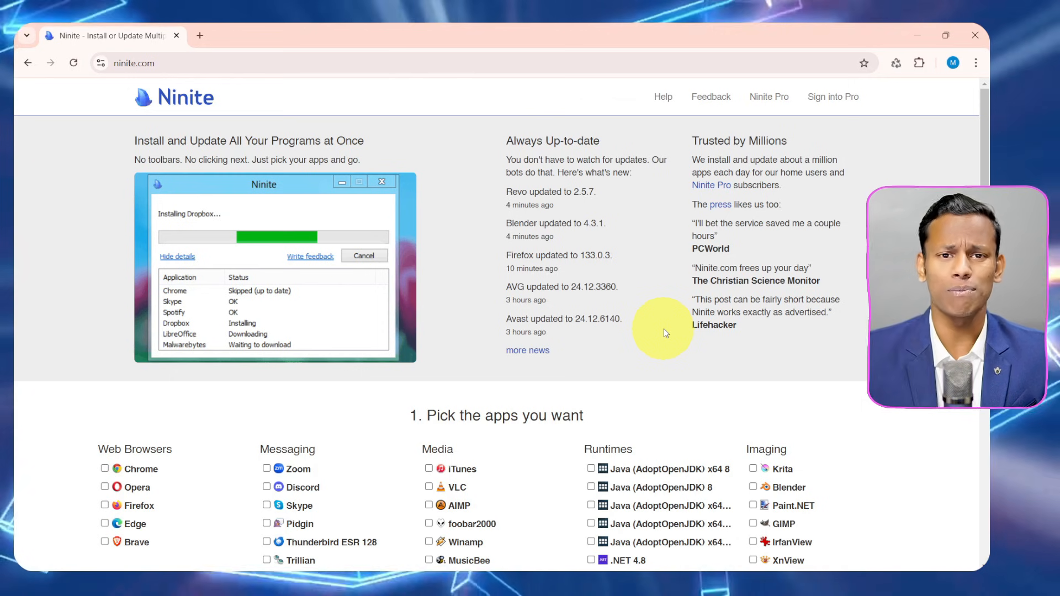
Select Chrome, Zoom, VLC, Blender and TeamViewer 15 in the list of apps for the Ninite installer.
{"action": "scroll", "coordinate": [694, 388], "scroll_direction": "down", "scroll_amount": 1}
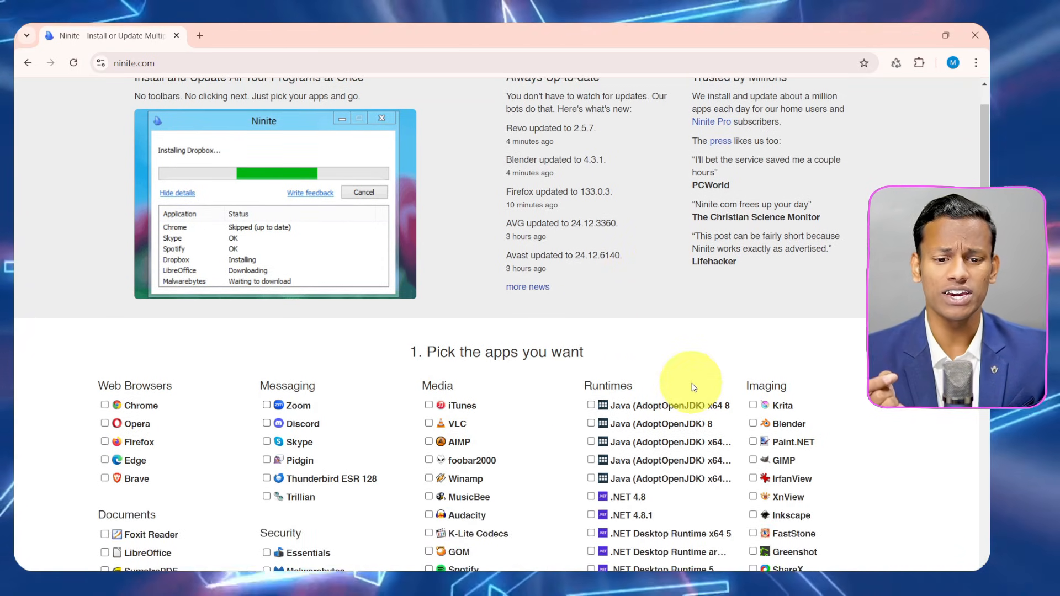
{"action": "scroll", "coordinate": [693, 388], "scroll_direction": "down", "scroll_amount": 5}
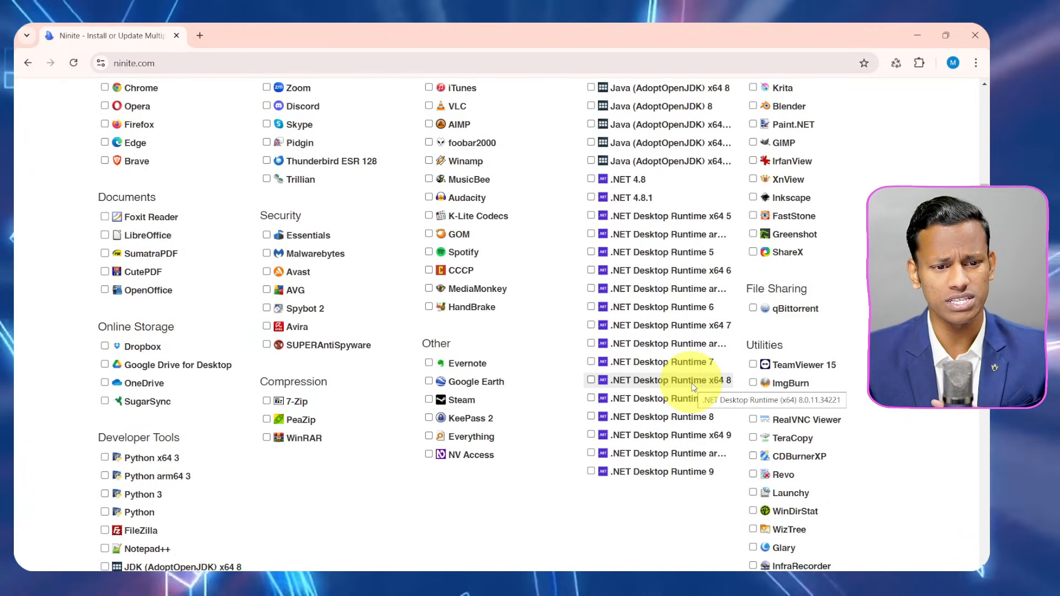
{"action": "scroll", "coordinate": [695, 382], "scroll_direction": "up", "scroll_amount": 1}
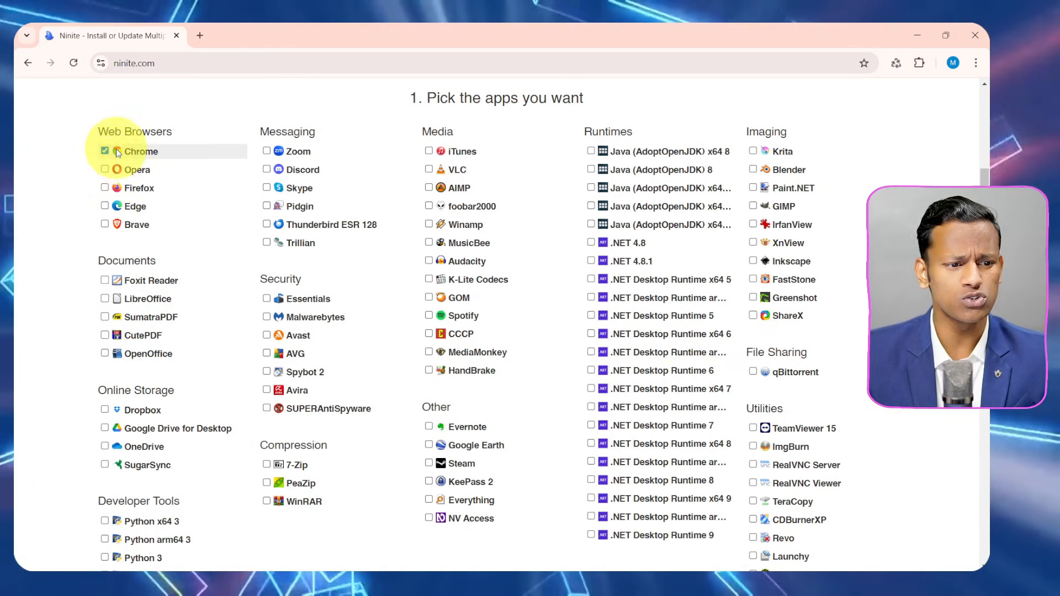
{"action": "left_click", "coordinate": [266, 151]}
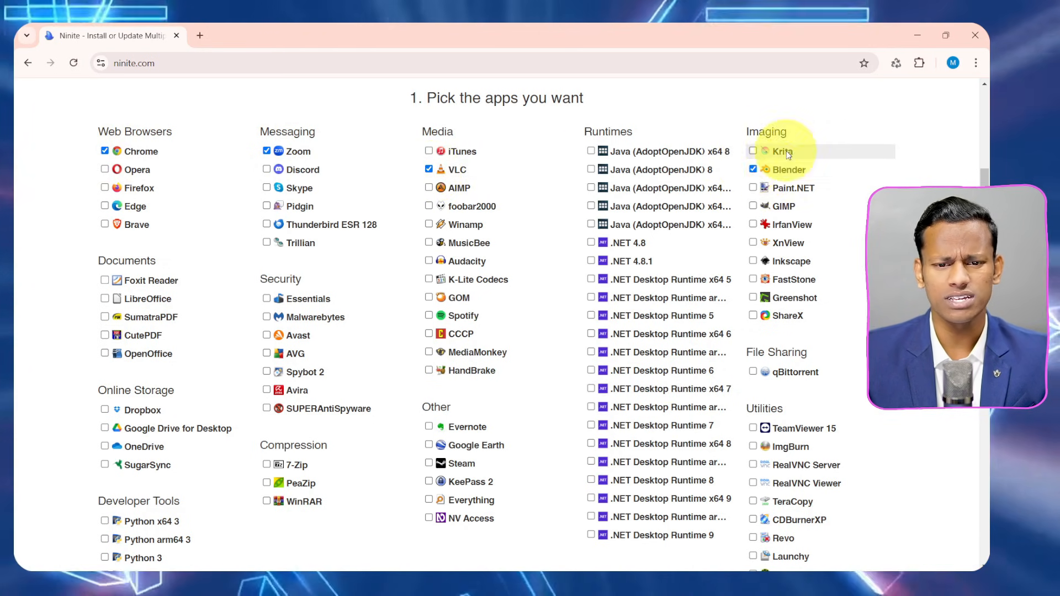
{"action": "left_click", "coordinate": [753, 170]}
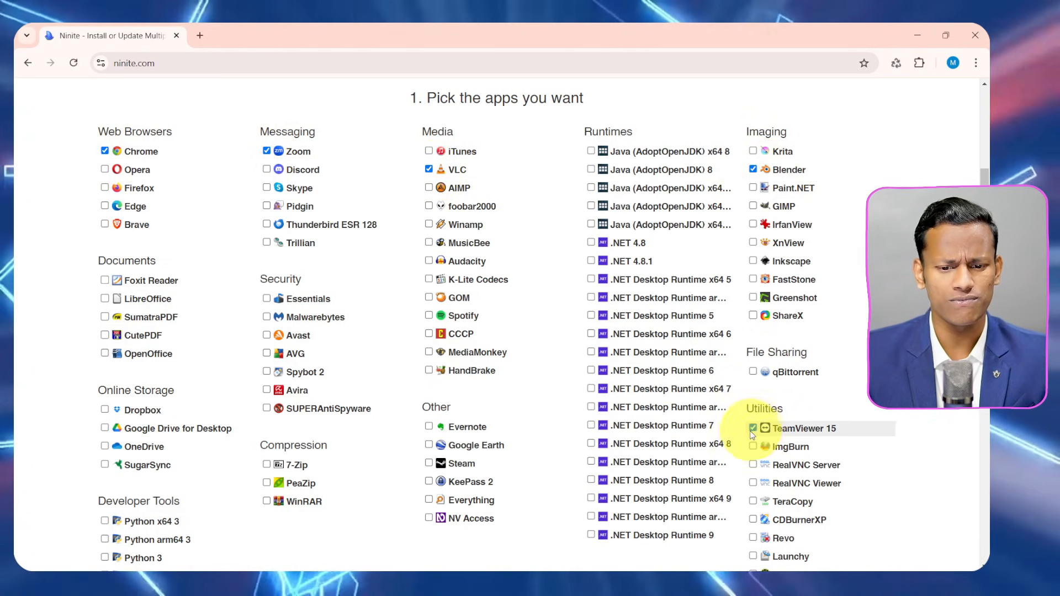
Add WinRAR from Compression, plus Python and FileZilla from Developer Tools, to the app selection.
{"action": "scroll", "coordinate": [753, 436], "scroll_direction": "down", "scroll_amount": 2}
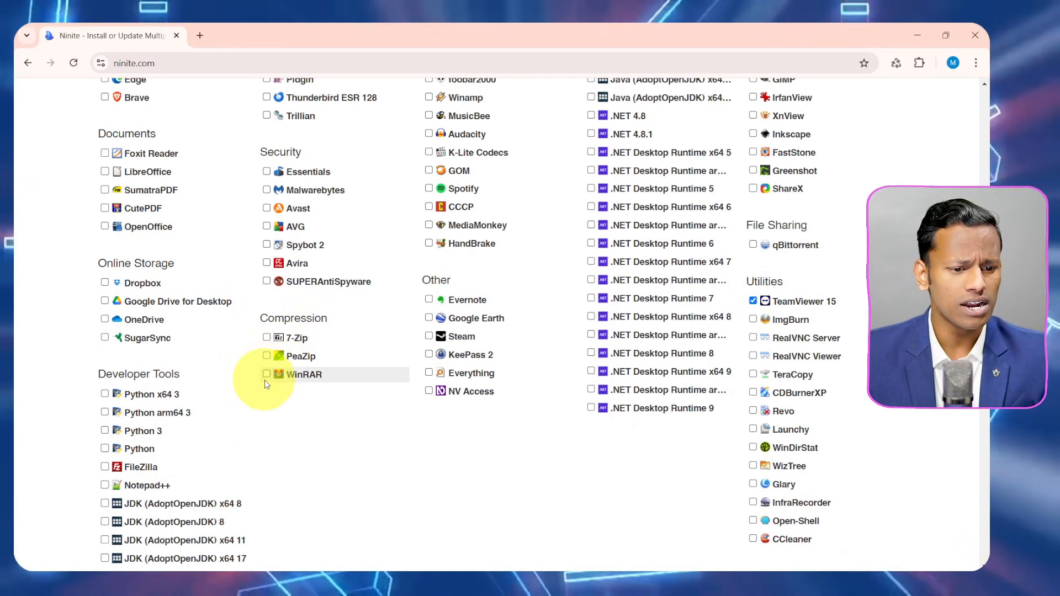
{"action": "left_click", "coordinate": [282, 375]}
{"action": "scroll", "coordinate": [166, 387], "scroll_direction": "down", "scroll_amount": 1}
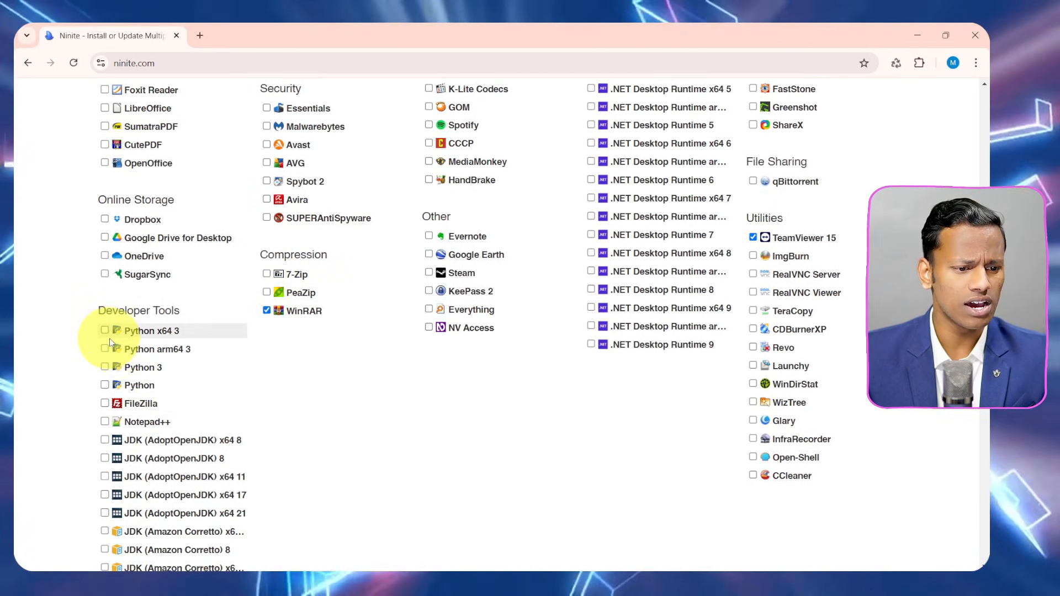
{"action": "left_click", "coordinate": [105, 385]}
{"action": "left_click", "coordinate": [104, 403]}
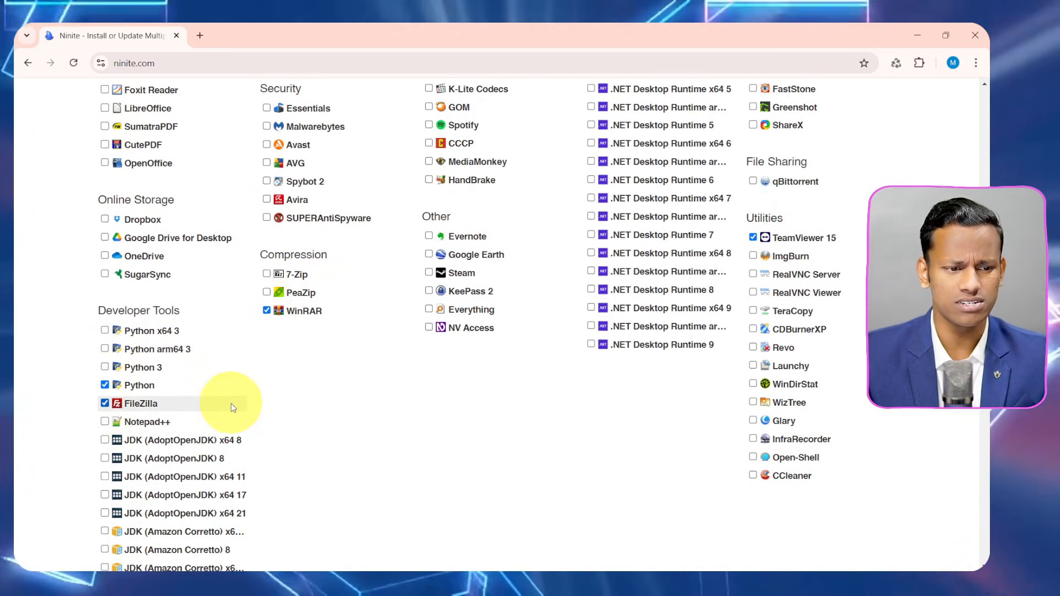
Add Google Drive for Desktop and OneDrive to the selection and download the custom Ninite installer.
{"action": "left_click", "coordinate": [104, 238]}
{"action": "left_click", "coordinate": [104, 256]}
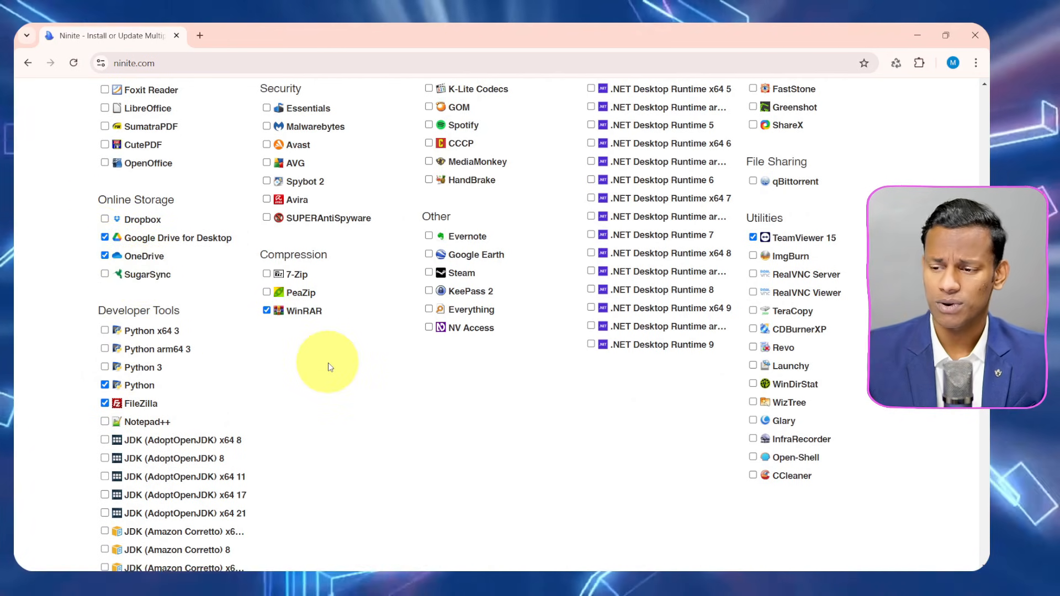
{"action": "scroll", "coordinate": [328, 365], "scroll_direction": "down", "scroll_amount": 7}
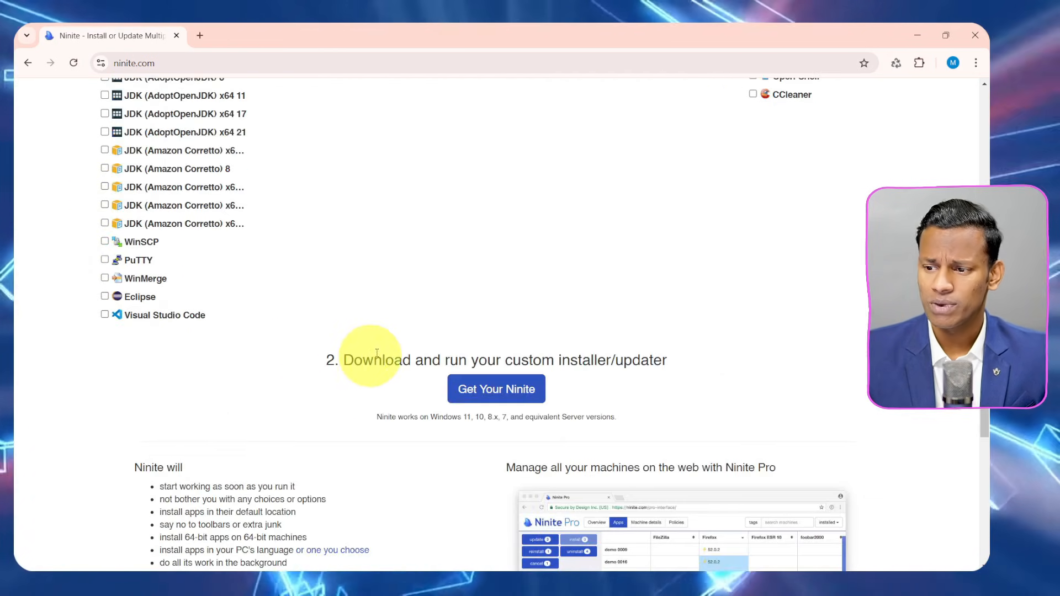
{"action": "left_click", "coordinate": [500, 393]}
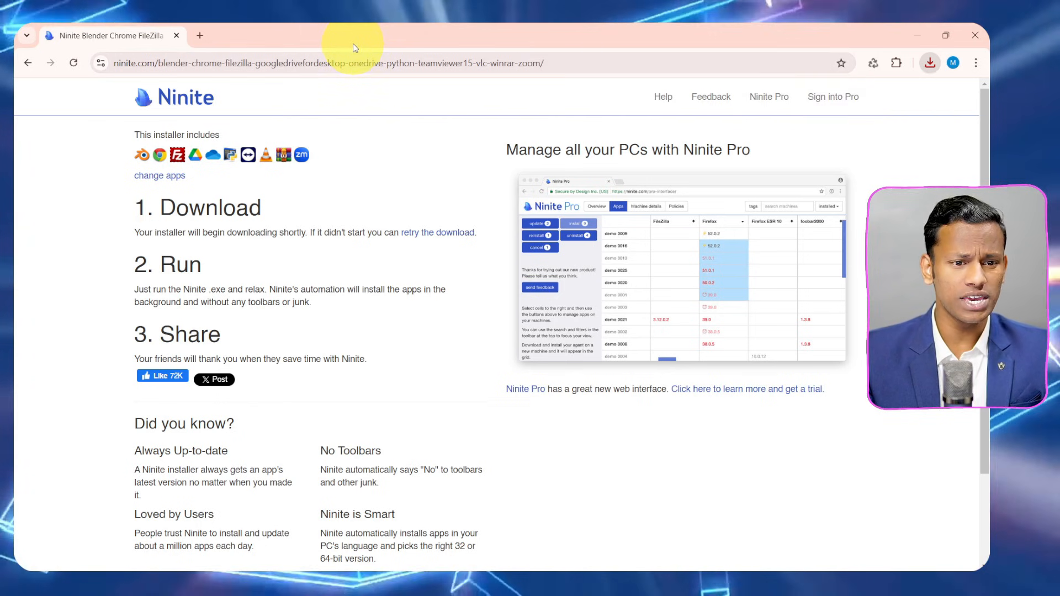
Open the AutoDraw website through a web search for "autodrwa" and start a new drawing.
{"action": "left_click", "coordinate": [351, 63]}
{"action": "type", "text": "autodrwa"}
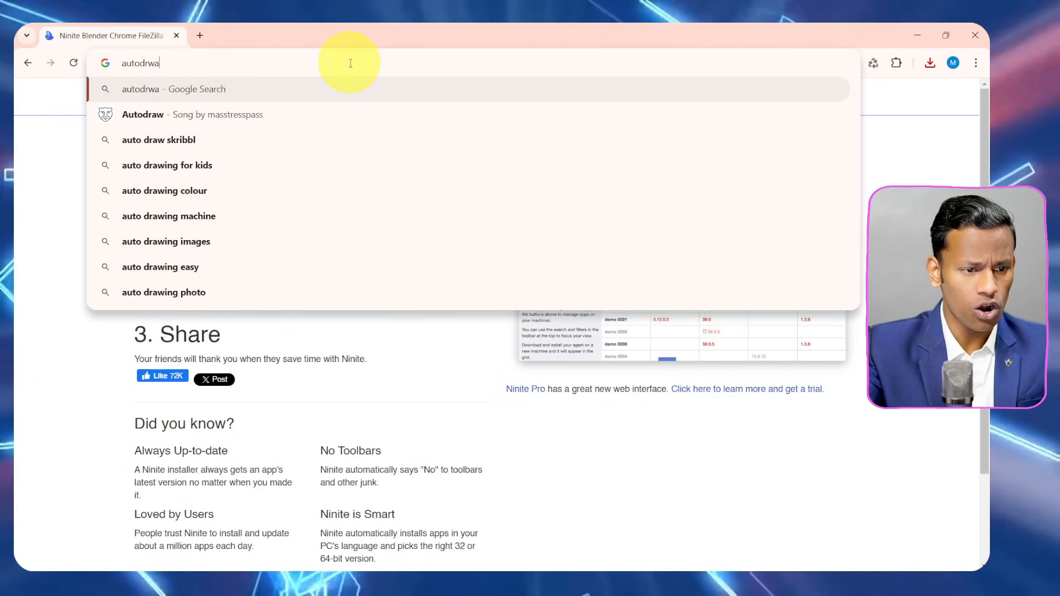
{"action": "key", "text": "Return"}
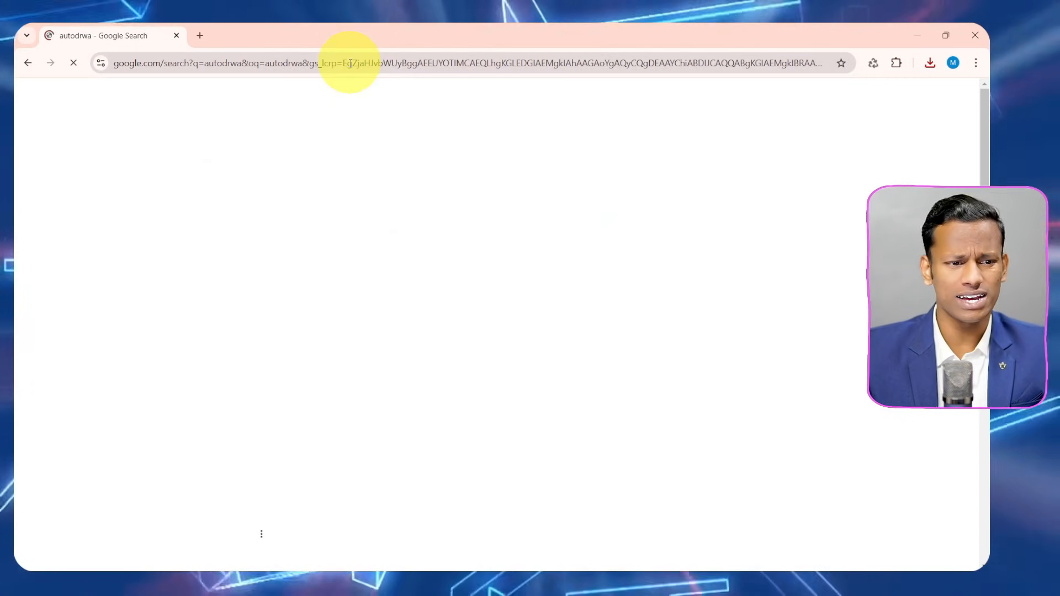
{"action": "scroll", "coordinate": [550, 300], "scroll_direction": "down", "scroll_amount": 2}
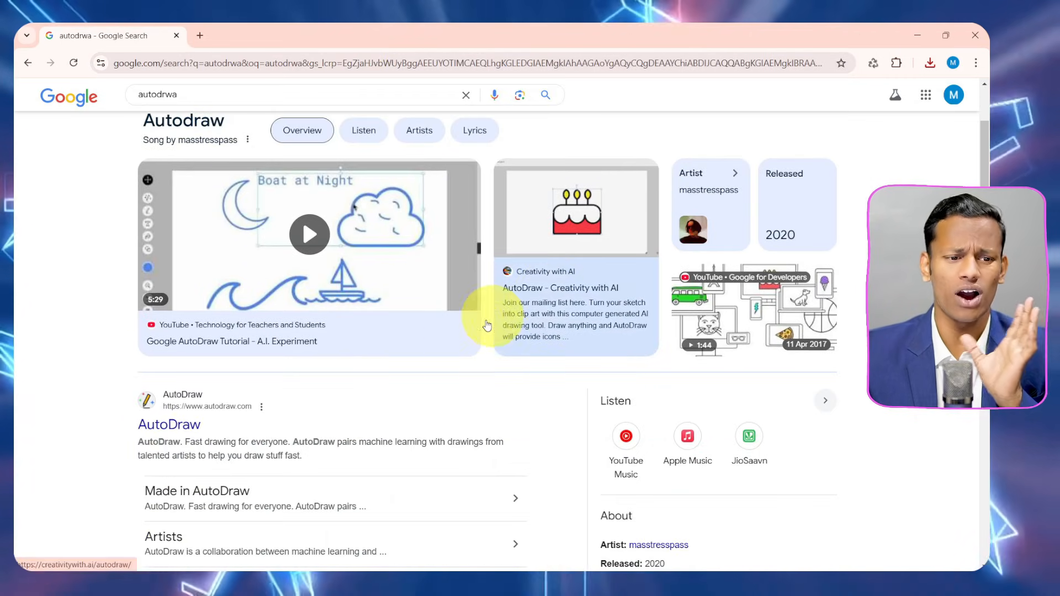
{"action": "left_click", "coordinate": [175, 426]}
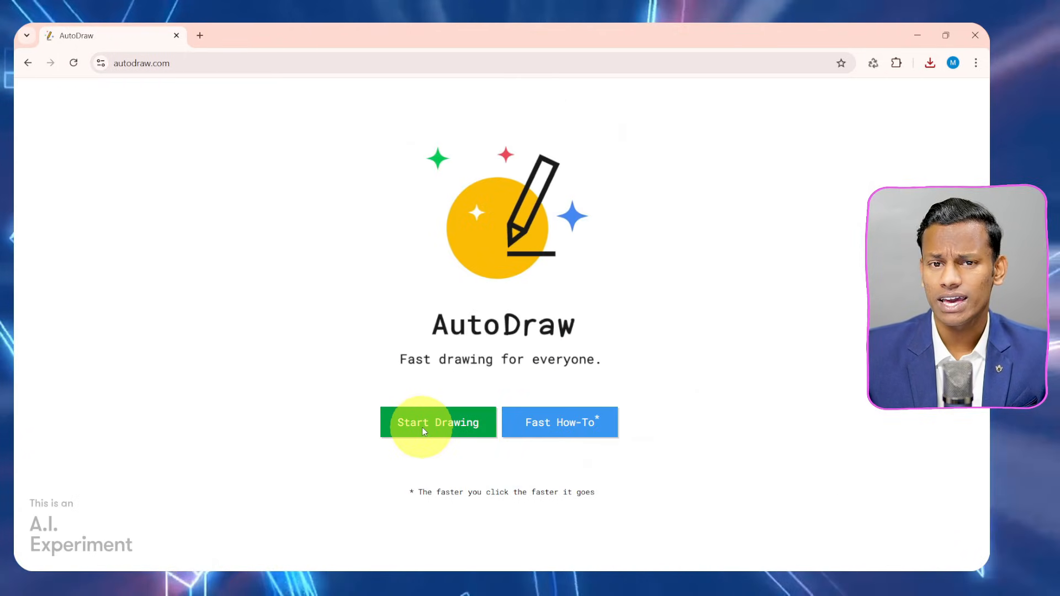
{"action": "left_click", "coordinate": [423, 423]}
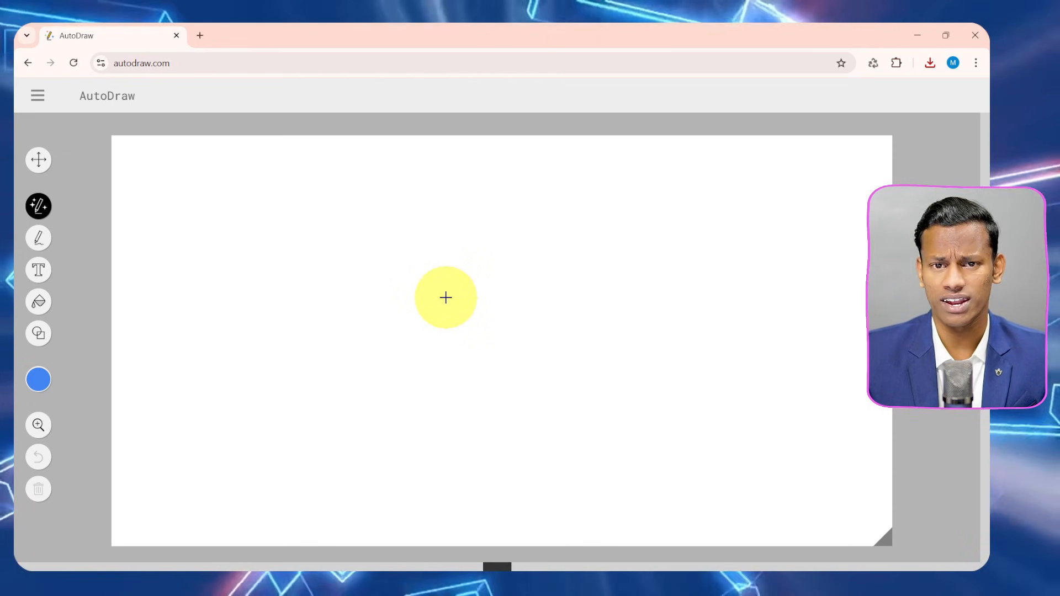
Sketch a freehand animal-like outline with inner lines mid-canvas using AutoDraw, and replace it with the suggested looping coil.
{"action": "mouse_move", "coordinate": [421, 248]}
{"action": "left_mouse_down"}
{"action": "mouse_move", "coordinate": [490, 319]}
{"action": "mouse_move", "coordinate": [554, 317]}
{"action": "mouse_move", "coordinate": [433, 247]}
{"action": "left_mouse_up"}
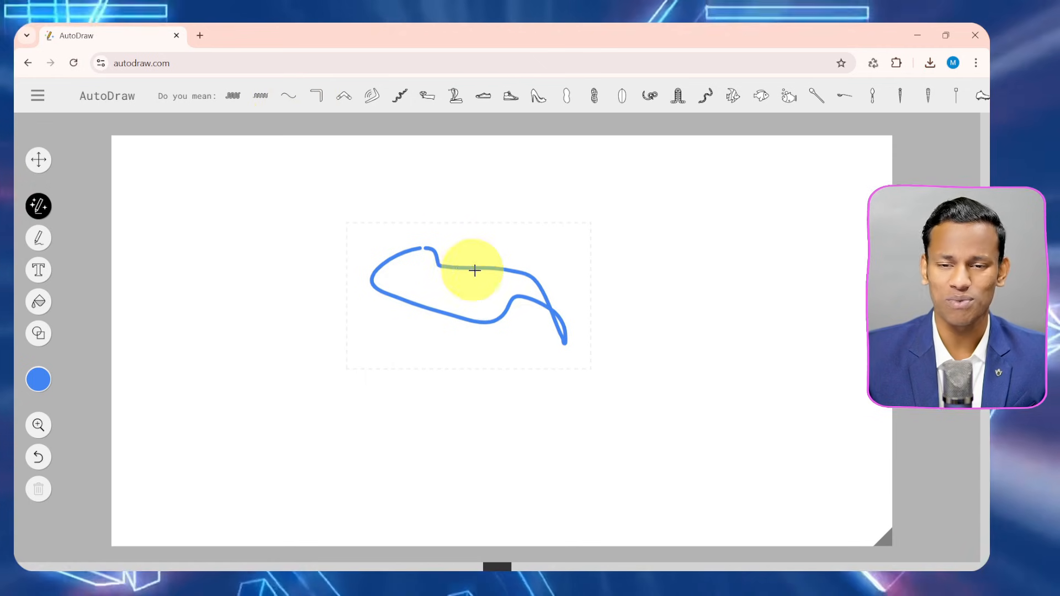
{"action": "mouse_move", "coordinate": [446, 279]}
{"action": "left_mouse_down"}
{"action": "mouse_move", "coordinate": [417, 310]}
{"action": "mouse_move", "coordinate": [488, 299]}
{"action": "left_mouse_up"}
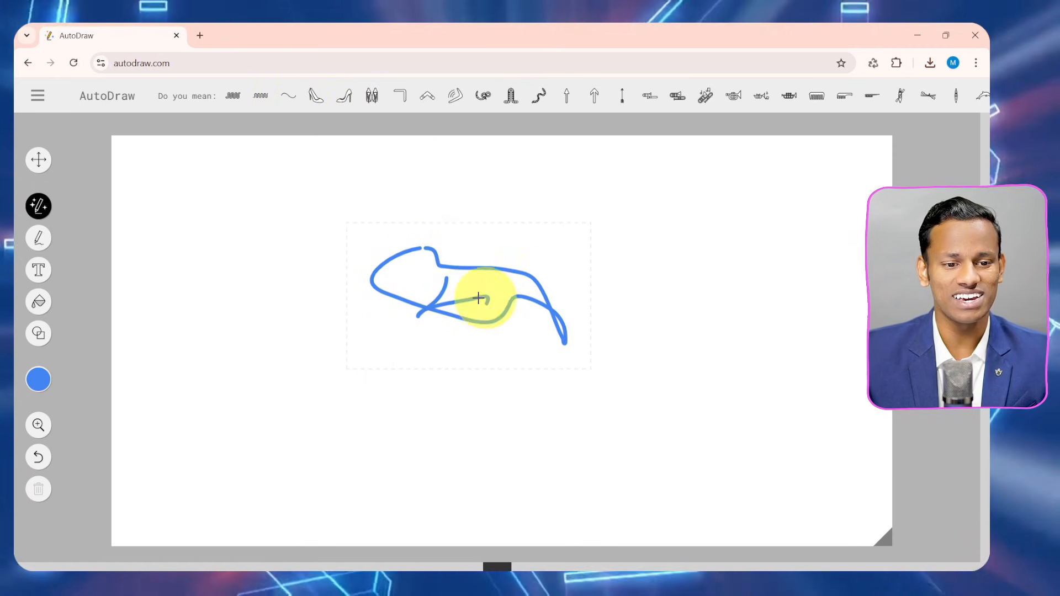
{"action": "left_click", "coordinate": [254, 98]}
{"action": "left_click", "coordinate": [236, 97]}
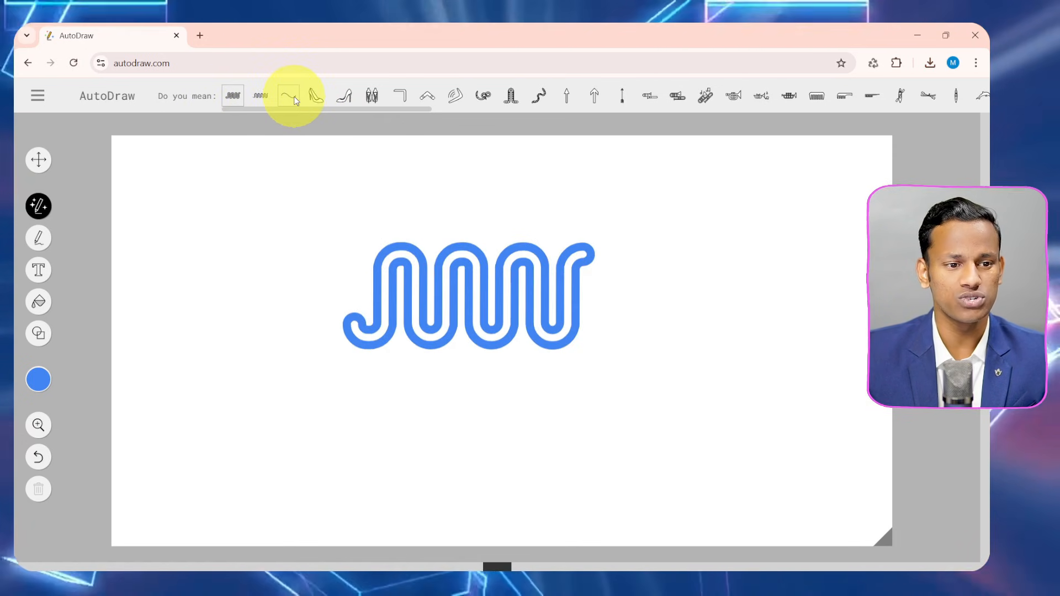
Try other suggestions for the mid-canvas sketch, including high heels and a boomerang, and settle on the segmented worm.
{"action": "left_click", "coordinate": [288, 95]}
{"action": "left_click", "coordinate": [316, 97]}
{"action": "left_click", "coordinate": [349, 99]}
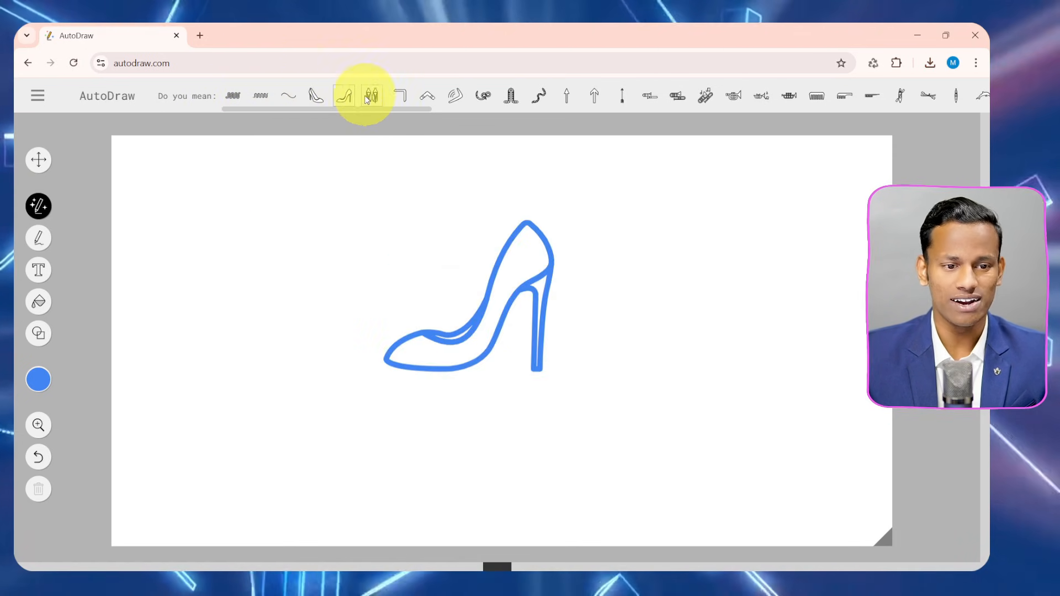
{"action": "left_click", "coordinate": [373, 96]}
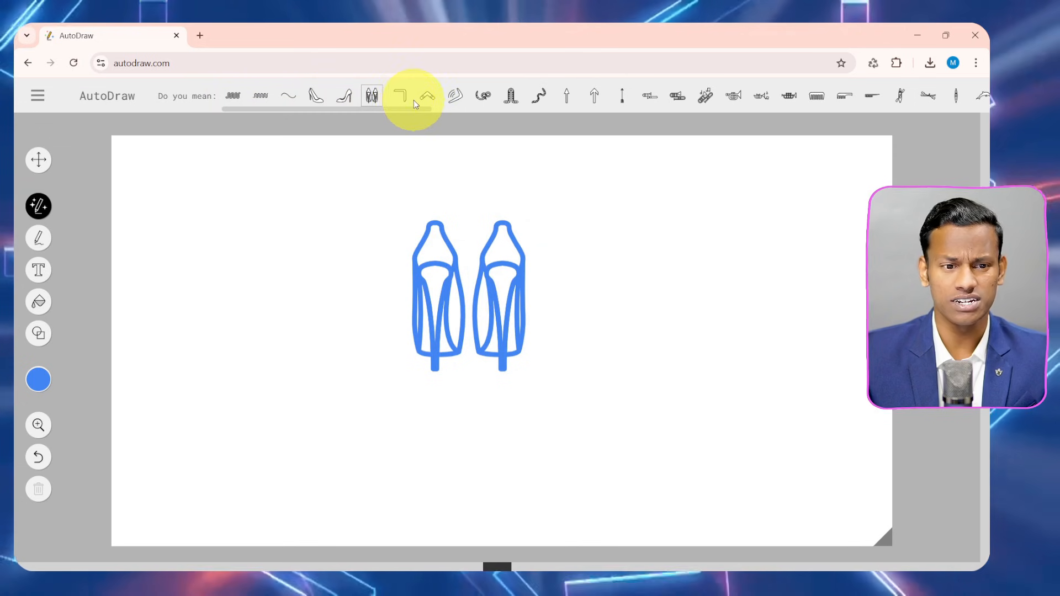
{"action": "left_click", "coordinate": [402, 96]}
{"action": "left_click", "coordinate": [428, 97]}
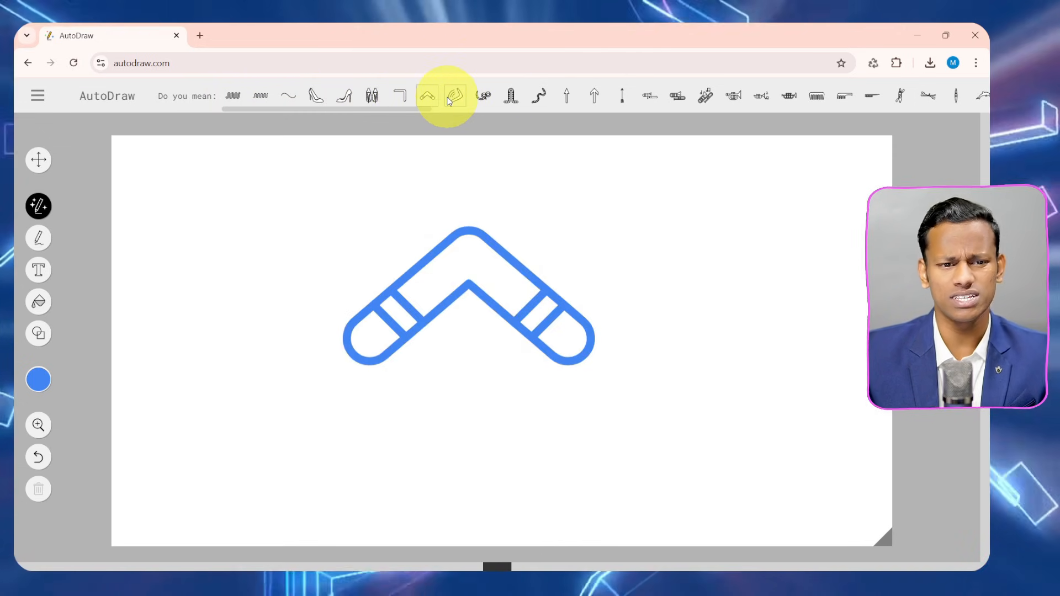
{"action": "left_click", "coordinate": [488, 96]}
{"action": "left_click", "coordinate": [539, 96]}
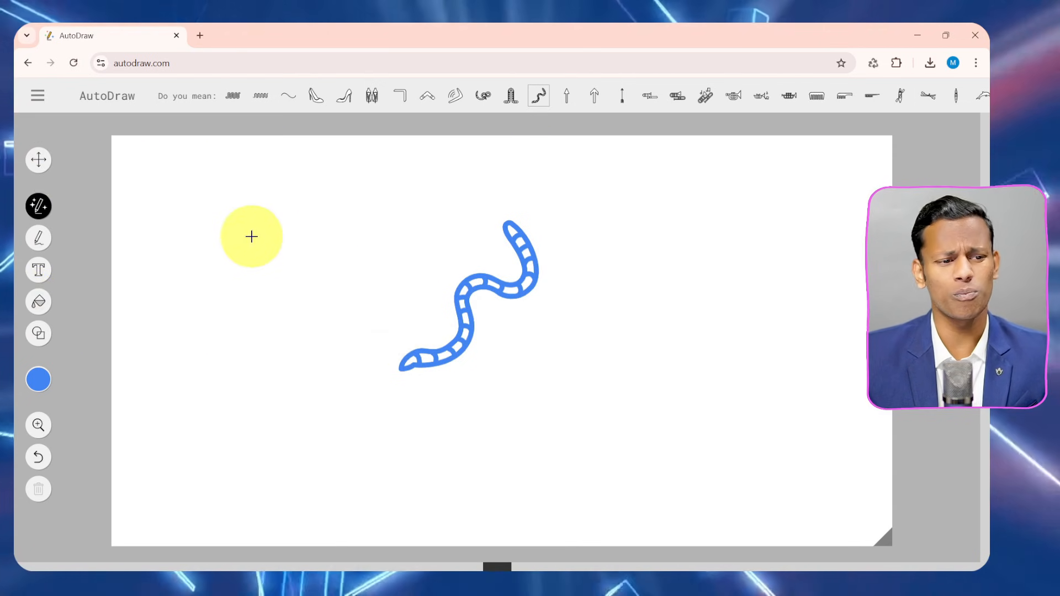
Sketch a rough circle in the canvas's upper-left area and replace it with the suggested oval ring of beads.
{"action": "mouse_move", "coordinate": [182, 193]}
{"action": "left_mouse_down"}
{"action": "mouse_move", "coordinate": [267, 175]}
{"action": "mouse_move", "coordinate": [204, 265]}
{"action": "mouse_move", "coordinate": [195, 193]}
{"action": "left_mouse_up"}
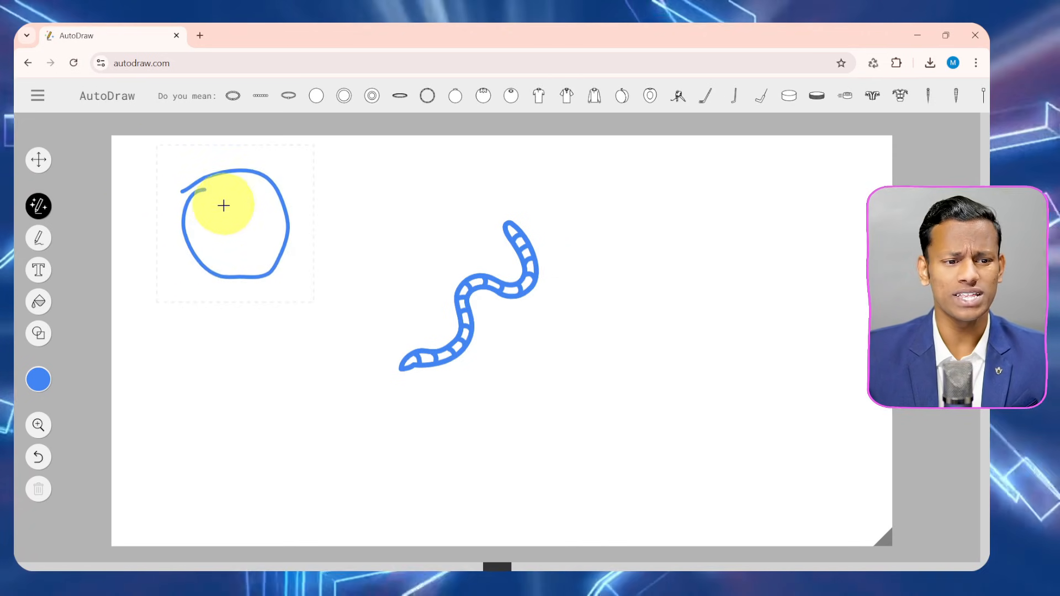
{"action": "left_click", "coordinate": [316, 97]}
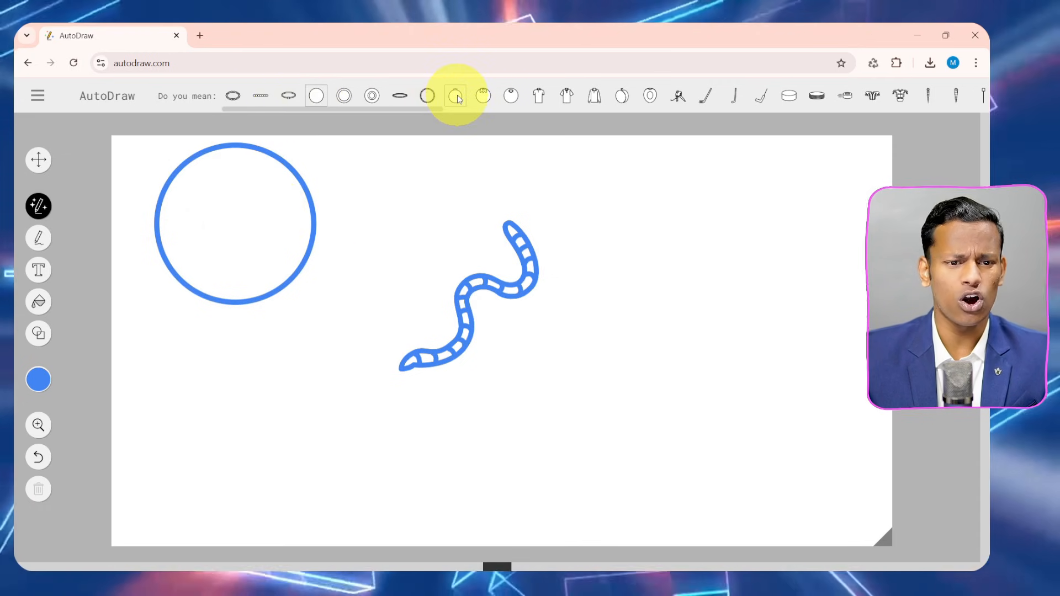
{"action": "left_click", "coordinate": [423, 95]}
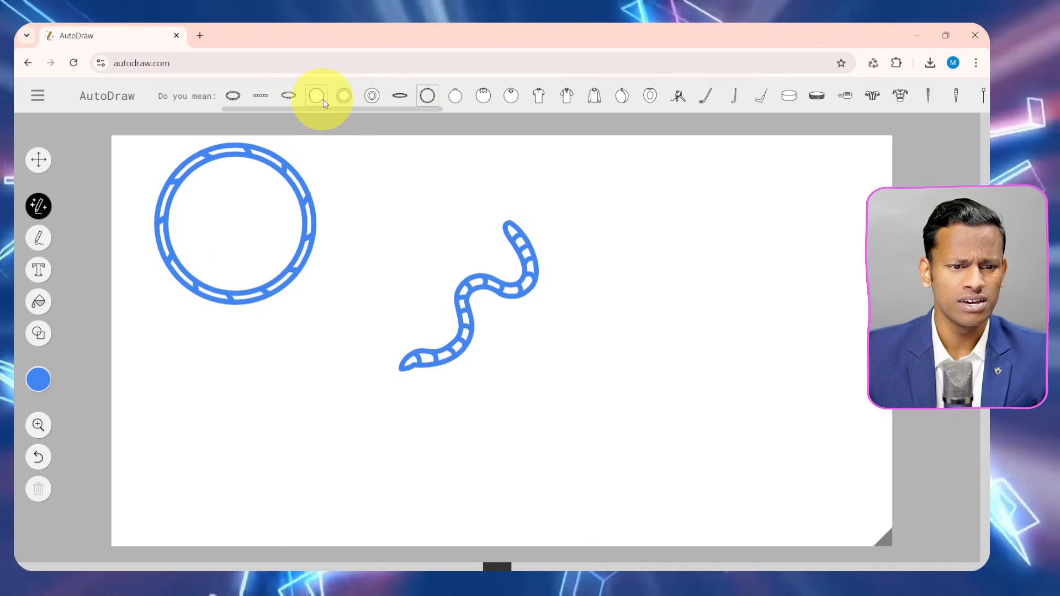
{"action": "left_click", "coordinate": [261, 95]}
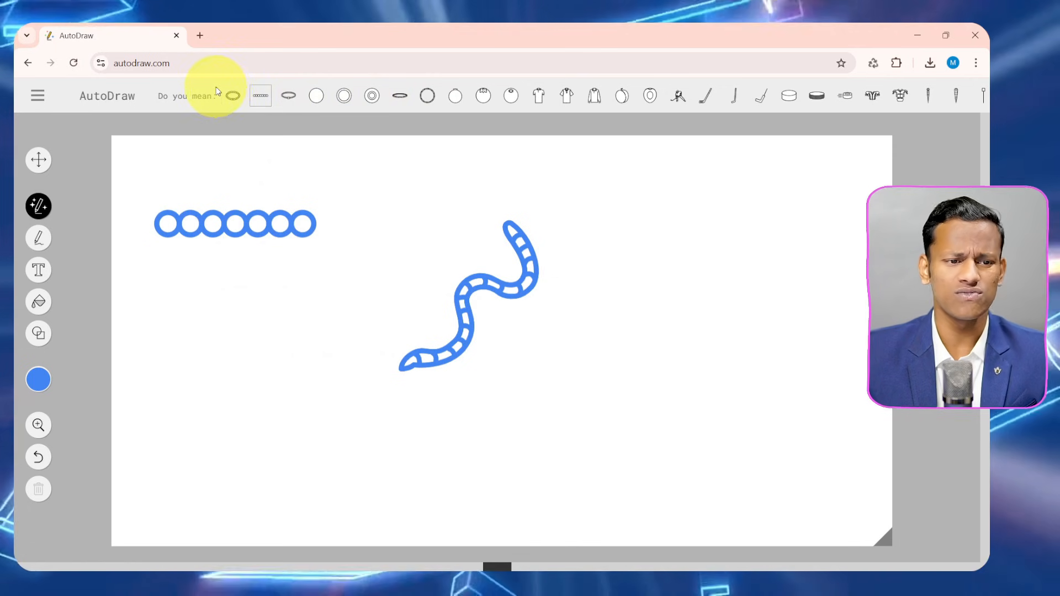
{"action": "left_click", "coordinate": [234, 95]}
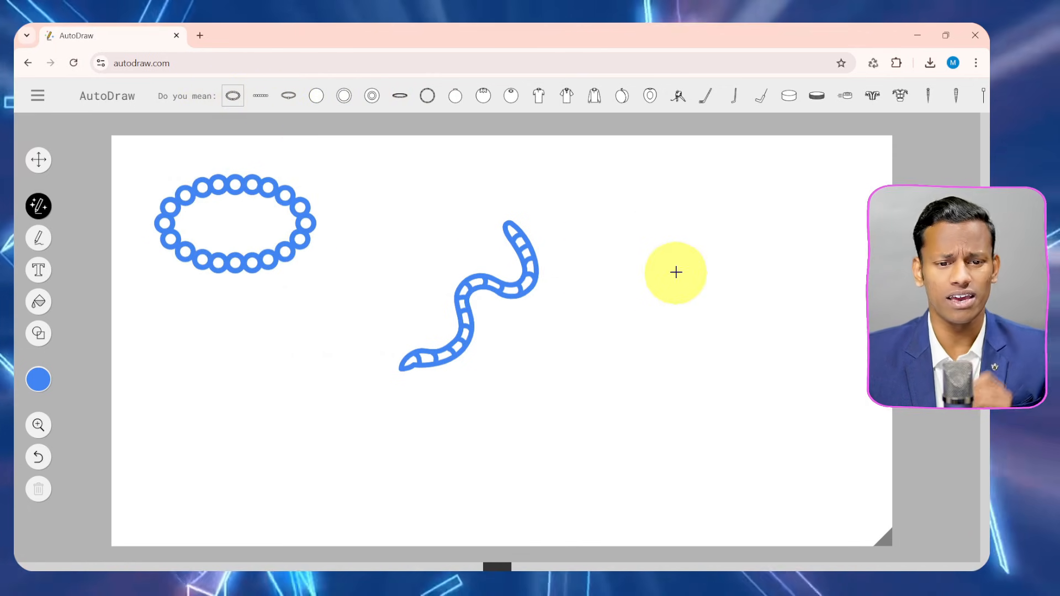
Sketch a stick figure with head, body, arms, legs and two eyes to the right of the worm.
{"action": "mouse_move", "coordinate": [704, 209]}
{"action": "left_mouse_down"}
{"action": "mouse_move", "coordinate": [700, 270]}
{"action": "mouse_move", "coordinate": [720, 209]}
{"action": "mouse_move", "coordinate": [698, 274]}
{"action": "mouse_move", "coordinate": [705, 359]}
{"action": "mouse_move", "coordinate": [718, 273]}
{"action": "mouse_move", "coordinate": [736, 298]}
{"action": "mouse_move", "coordinate": [772, 296]}
{"action": "left_mouse_up"}
{"action": "left_click_drag", "start_coordinate": [691, 302], "coordinate": [664, 322]}
{"action": "left_click_drag", "start_coordinate": [699, 366], "coordinate": [686, 407]}
{"action": "left_click_drag", "start_coordinate": [718, 362], "coordinate": [755, 416]}
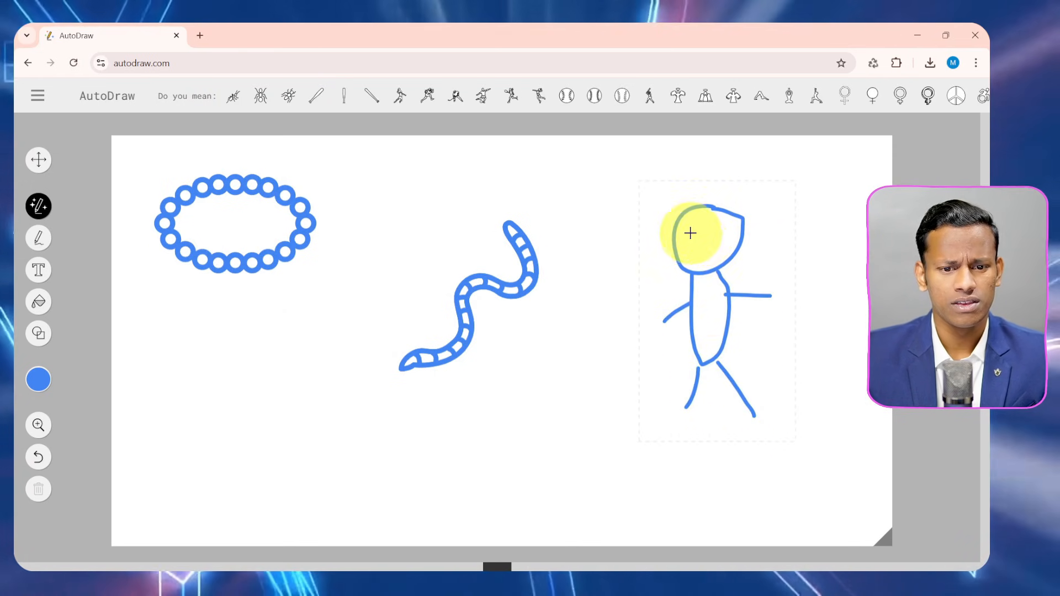
{"action": "left_click_drag", "start_coordinate": [718, 233], "coordinate": [720, 237]}
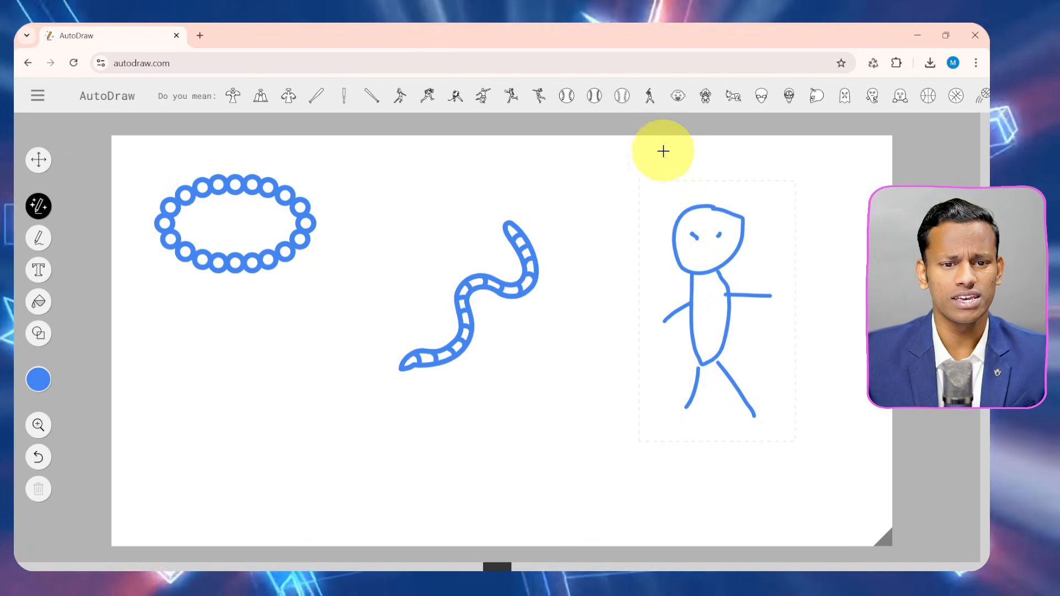
Try the suggested athlete drawings in place of the stick figure and settle on the stitched baseball.
{"action": "left_click", "coordinate": [400, 97]}
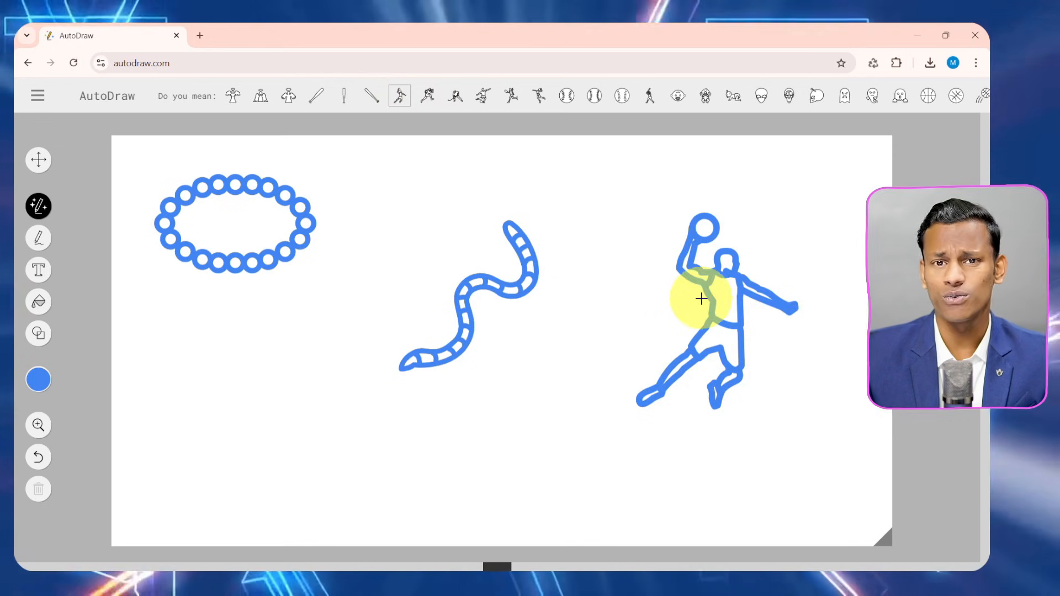
{"action": "left_click", "coordinate": [426, 96]}
{"action": "left_click", "coordinate": [457, 97]}
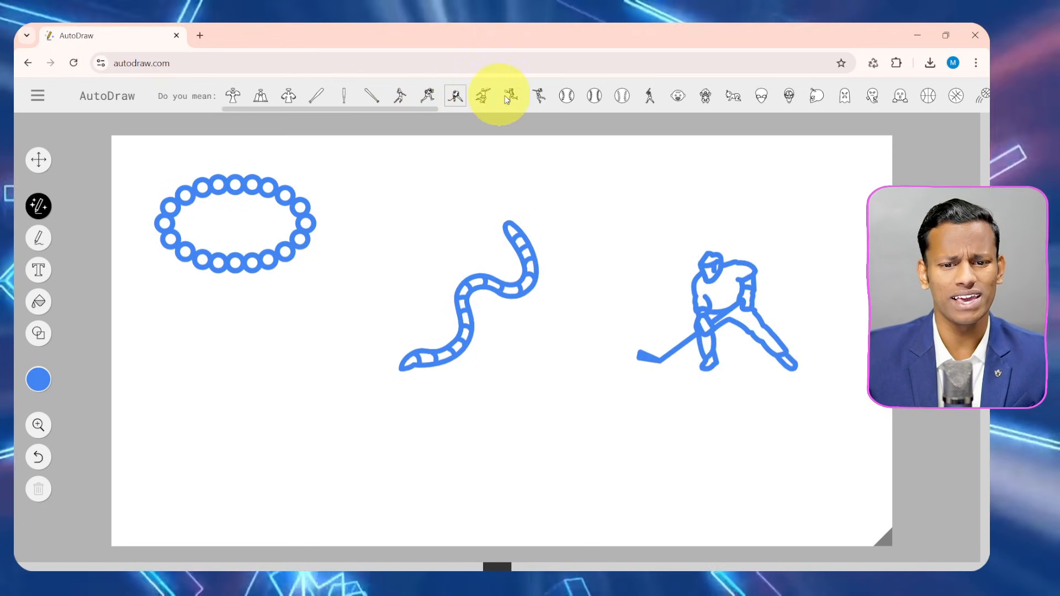
{"action": "left_click", "coordinate": [511, 97]}
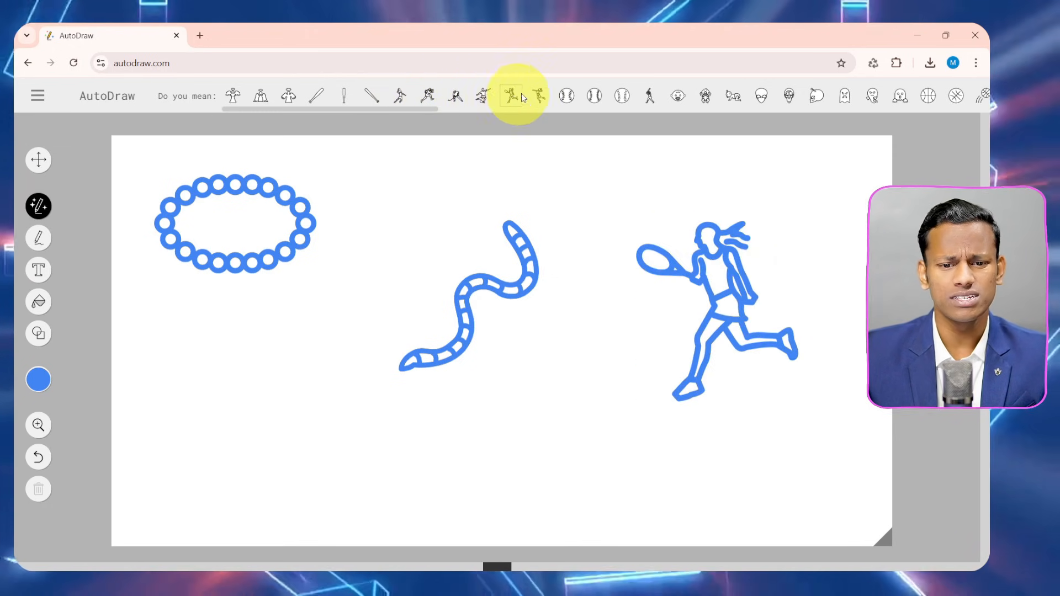
{"action": "left_click", "coordinate": [567, 97]}
{"action": "left_click", "coordinate": [651, 96]}
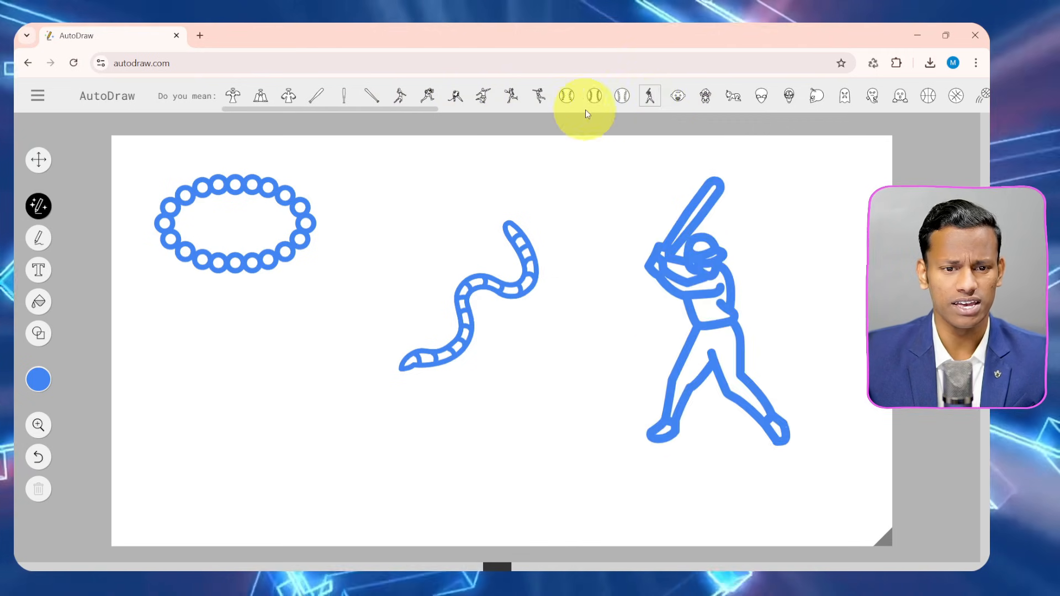
{"action": "left_click", "coordinate": [568, 96]}
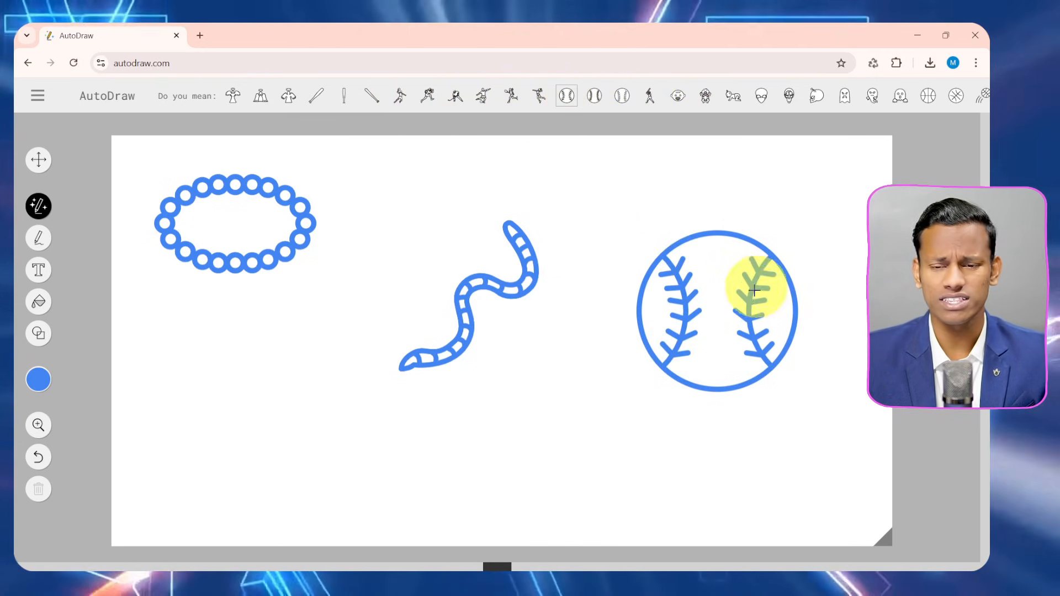
Replace the baseball drawing with the suggested baseball batter swinging a bat.
{"action": "left_click", "coordinate": [651, 95]}
{"action": "left_click_drag", "start_coordinate": [407, 106], "coordinate": [445, 151]}
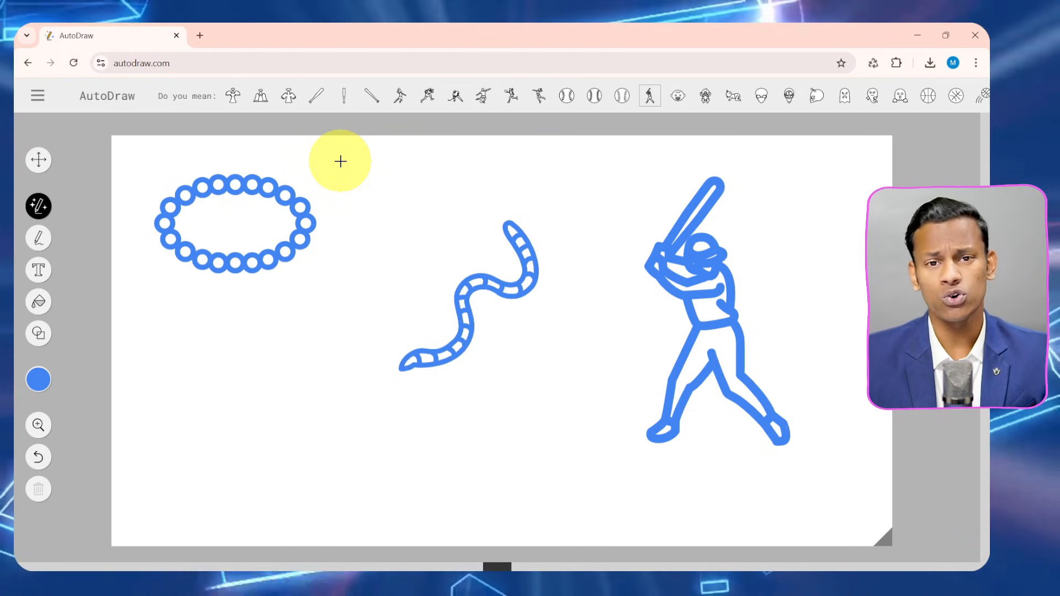
Search the web for "marthway" and open the Mathway algebra problem solver, accepting its cookies and readying the problem entry.
{"action": "left_click", "coordinate": [388, 60]}
{"action": "type", "text": "marthway"}
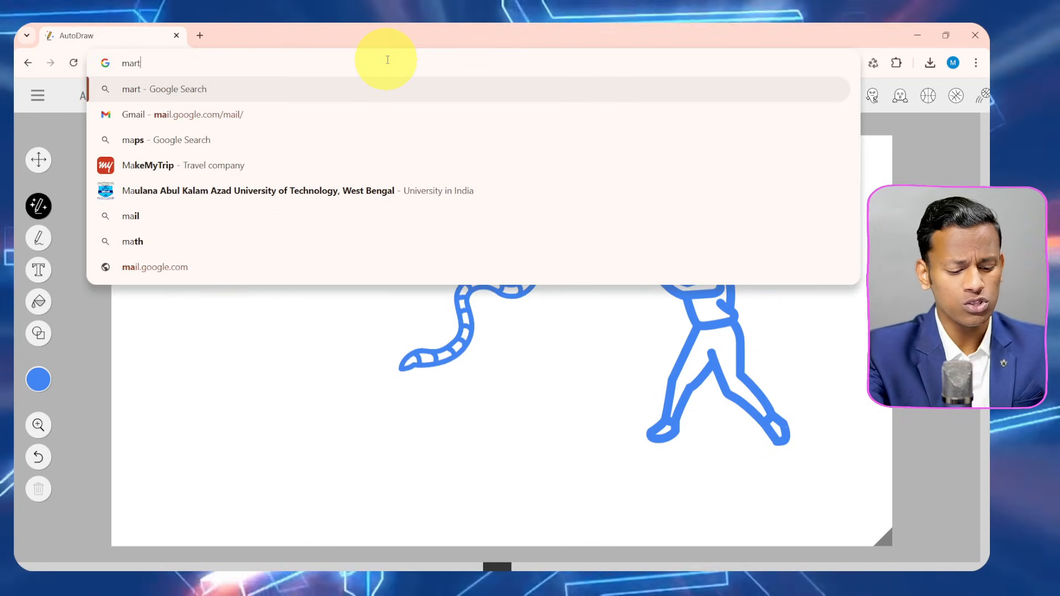
{"action": "key", "text": "Return"}
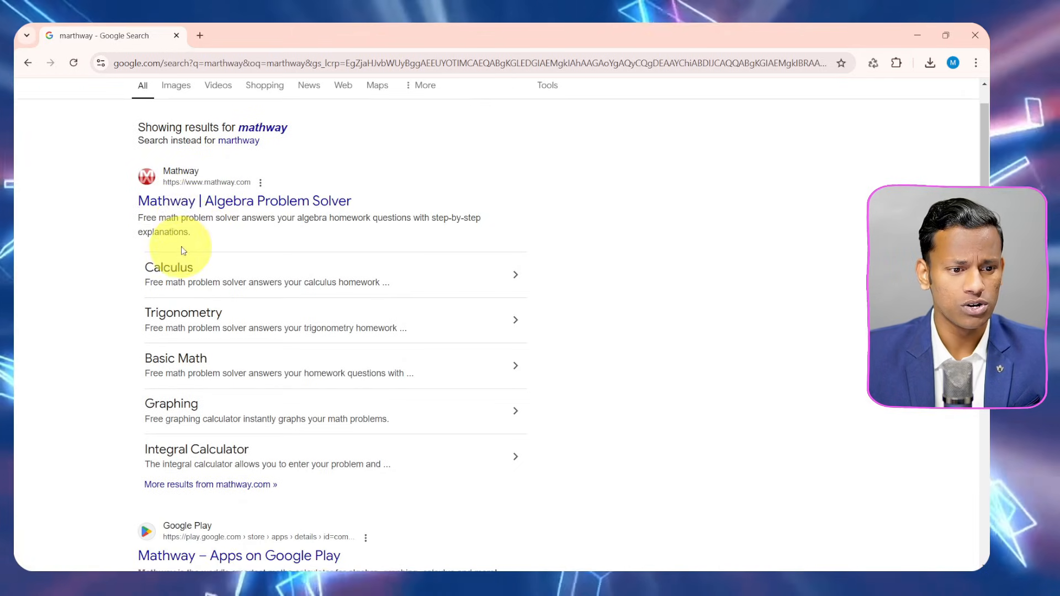
{"action": "left_click", "coordinate": [201, 202]}
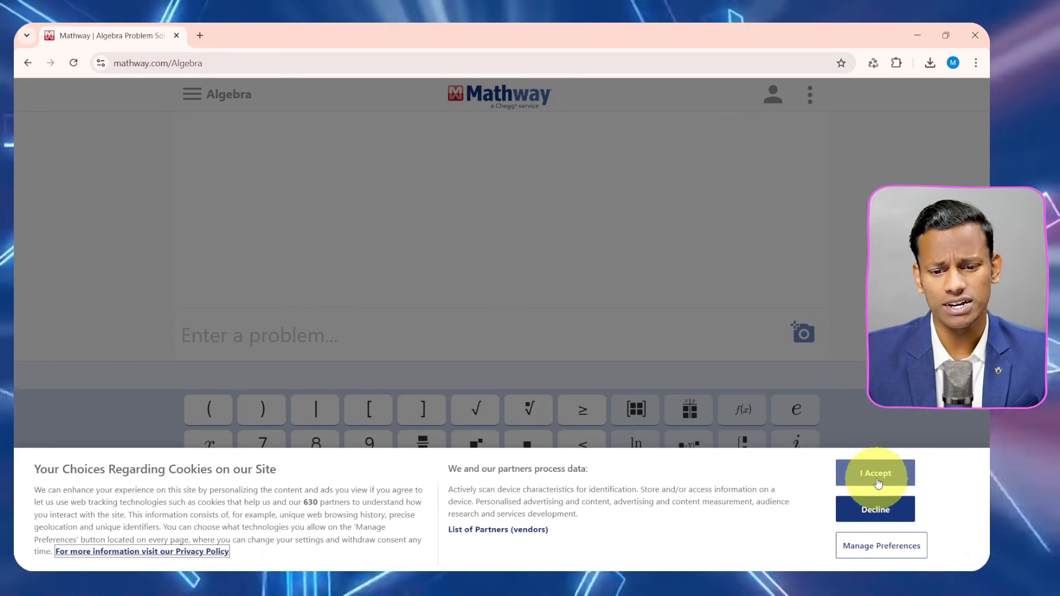
{"action": "left_click", "coordinate": [877, 475]}
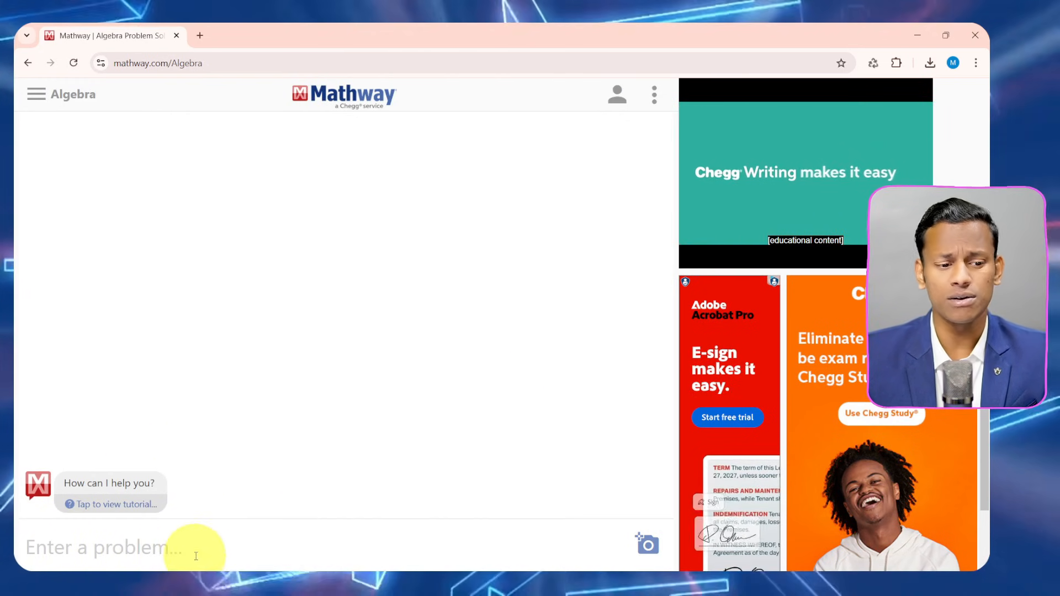
{"action": "left_click", "coordinate": [225, 546]}
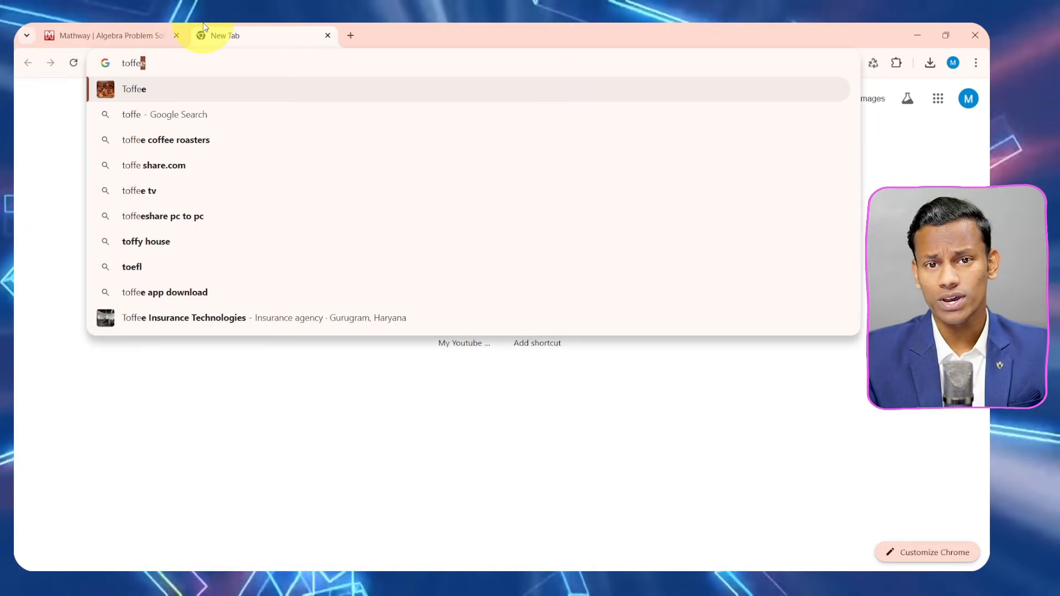
Search the web for "toffeeshare" and open the ToffeeShare website.
{"action": "type", "text": "eeshare"}
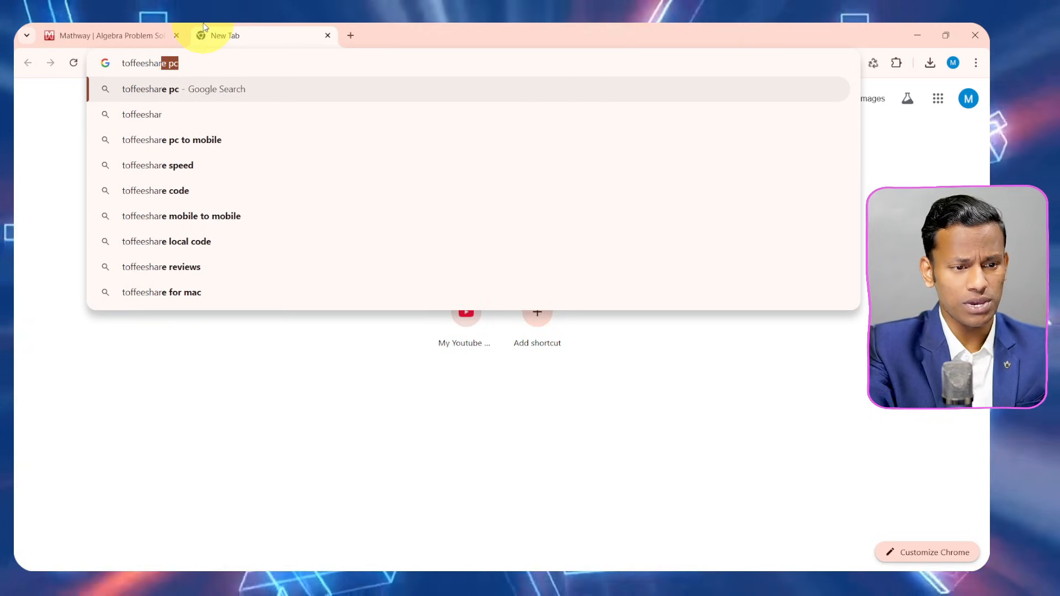
{"action": "key", "text": "Return"}
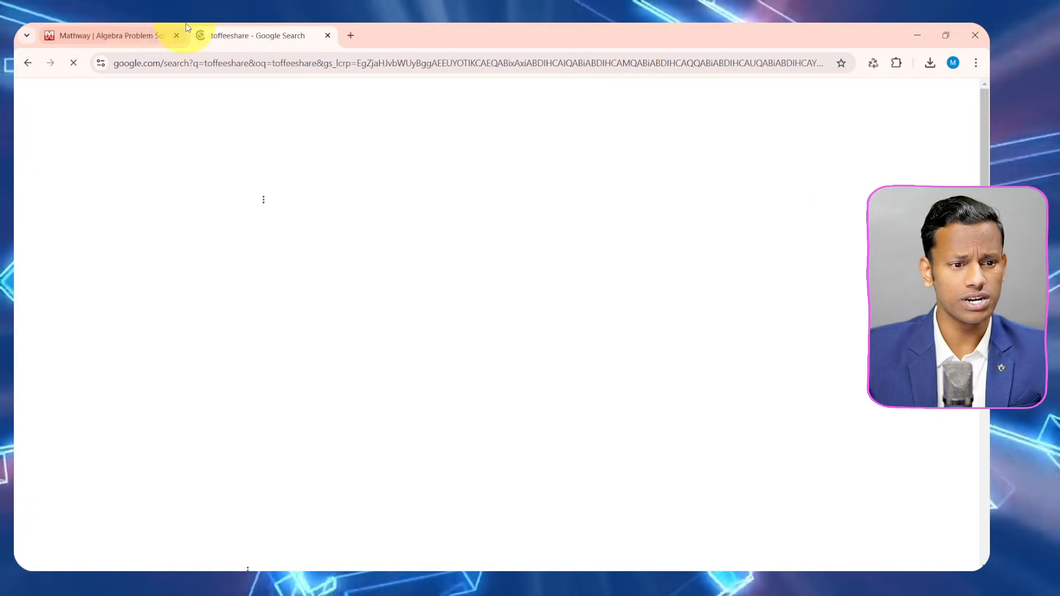
{"action": "left_click", "coordinate": [181, 213]}
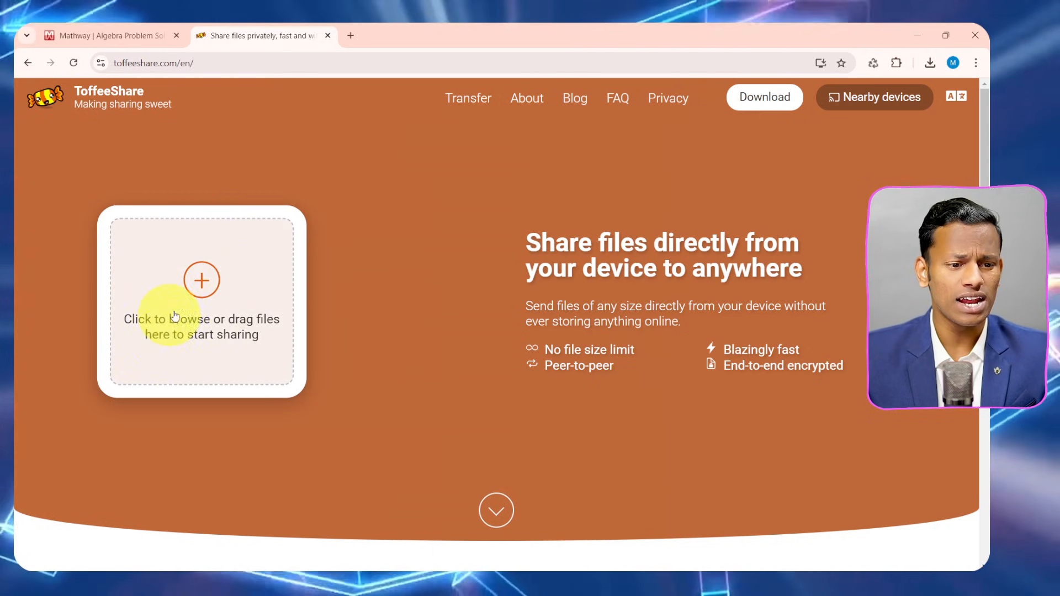
Share the file widgets.wie from the bright-blog-free-demo-data folder through ToffeeShare and highlight part of its sharing link.
{"action": "left_click", "coordinate": [207, 283]}
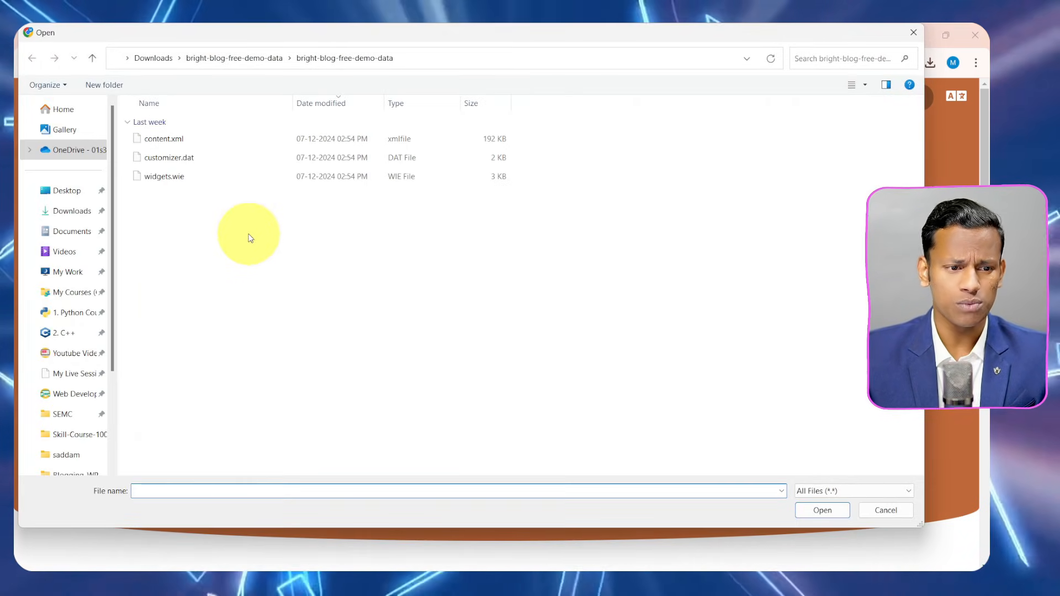
{"action": "double_click", "coordinate": [184, 182]}
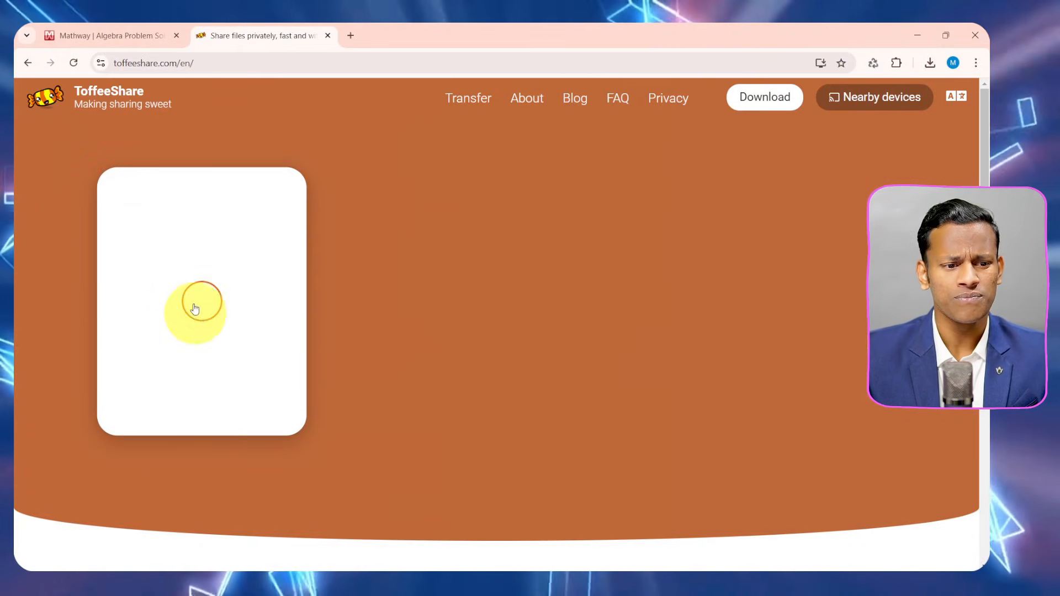
{"action": "left_click_drag", "start_coordinate": [171, 256], "coordinate": [170, 281]}
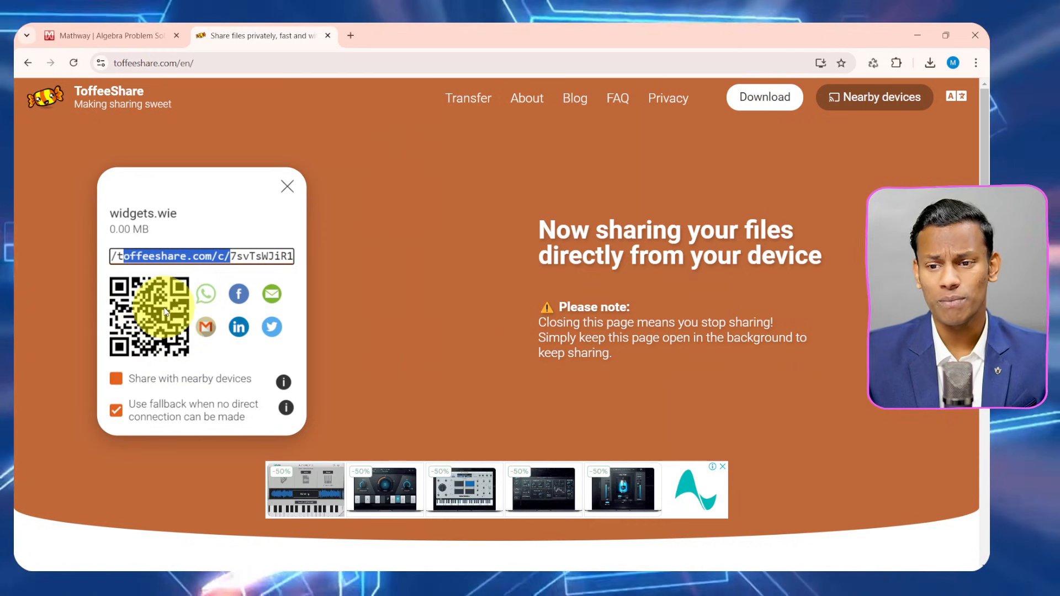
{"action": "left_click", "coordinate": [185, 256]}
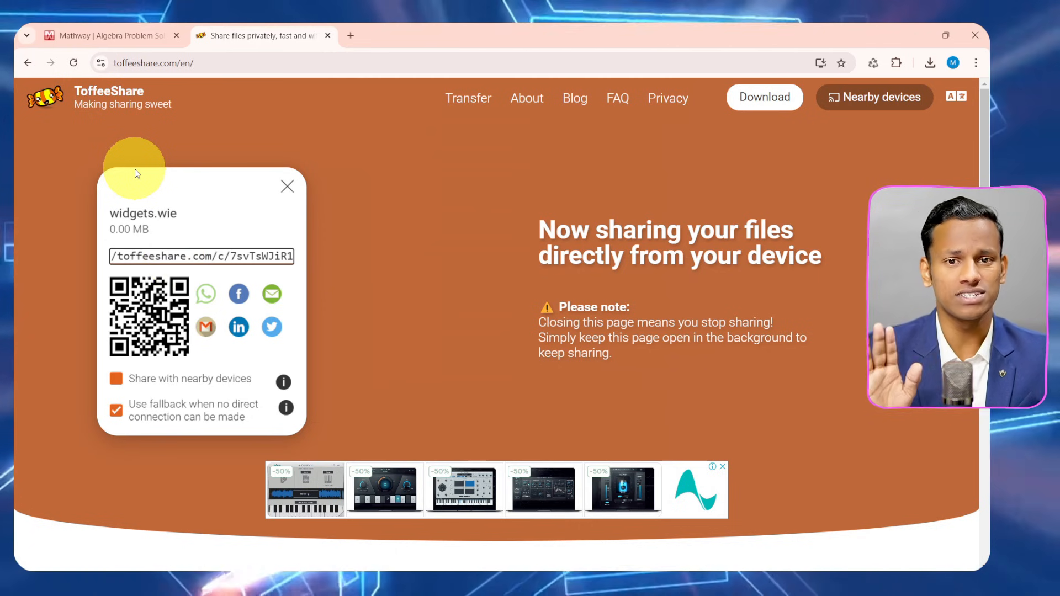
Search the web for "privatenote" in a new browser tab and open the Privnote website.
{"action": "left_click", "coordinate": [350, 35]}
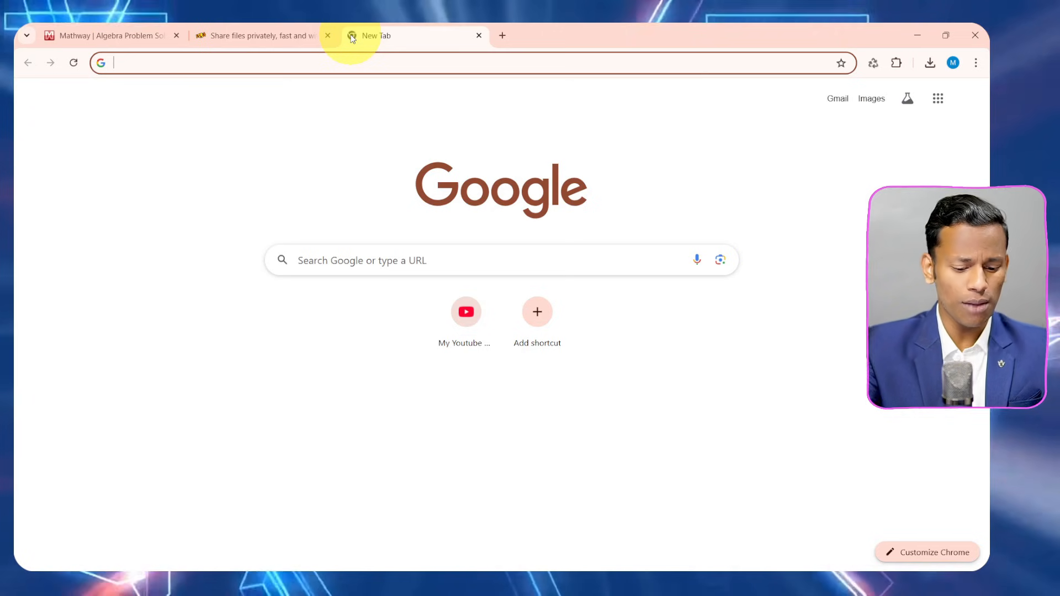
{"action": "type", "text": "p"}
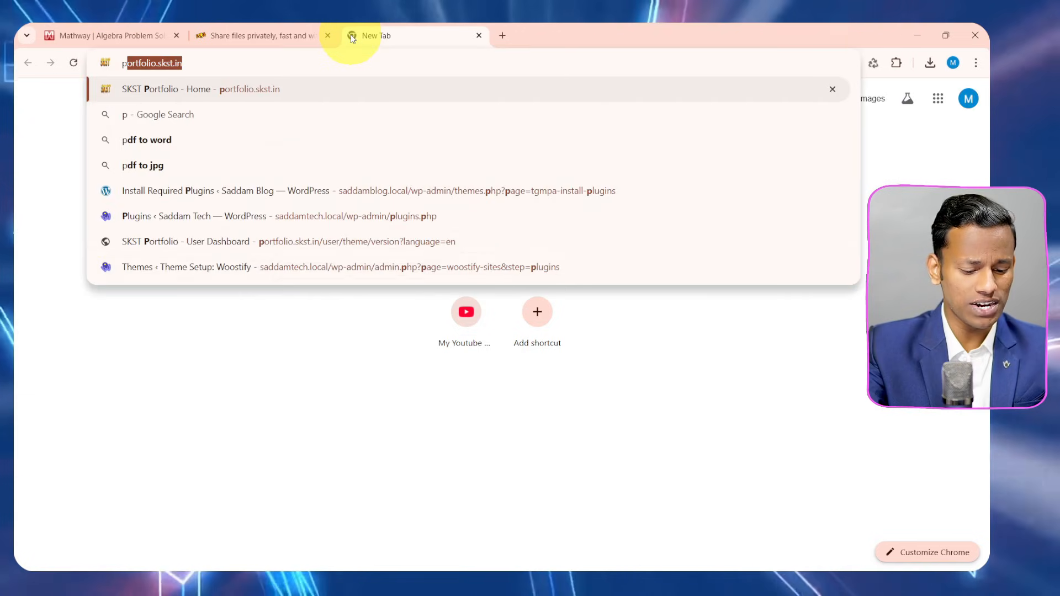
{"action": "type", "text": "rivateno"}
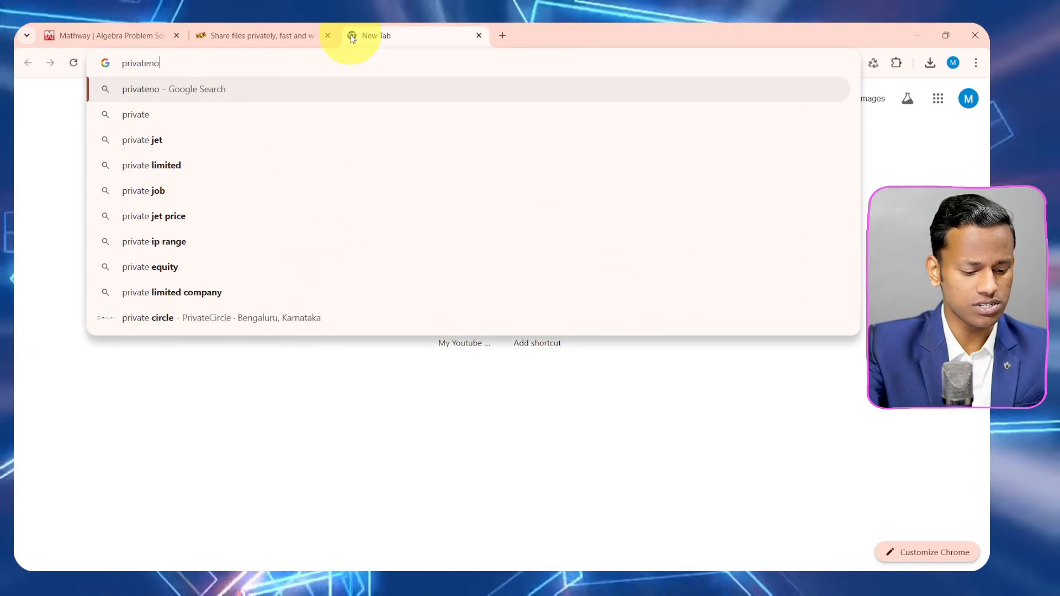
{"action": "type", "text": "tew"}
{"action": "key", "text": "Return"}
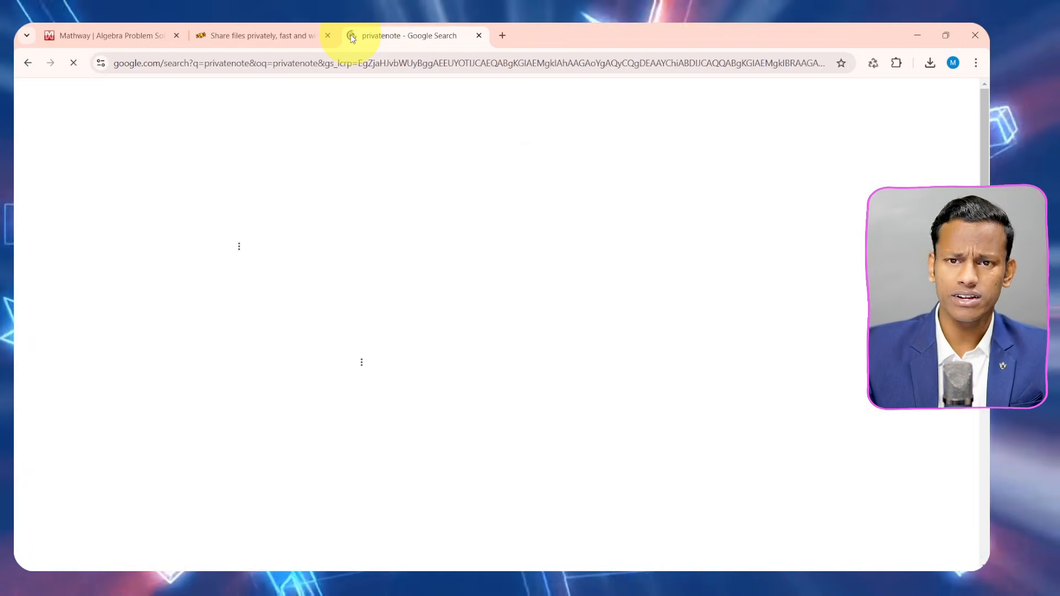
{"action": "left_click", "coordinate": [221, 261]}
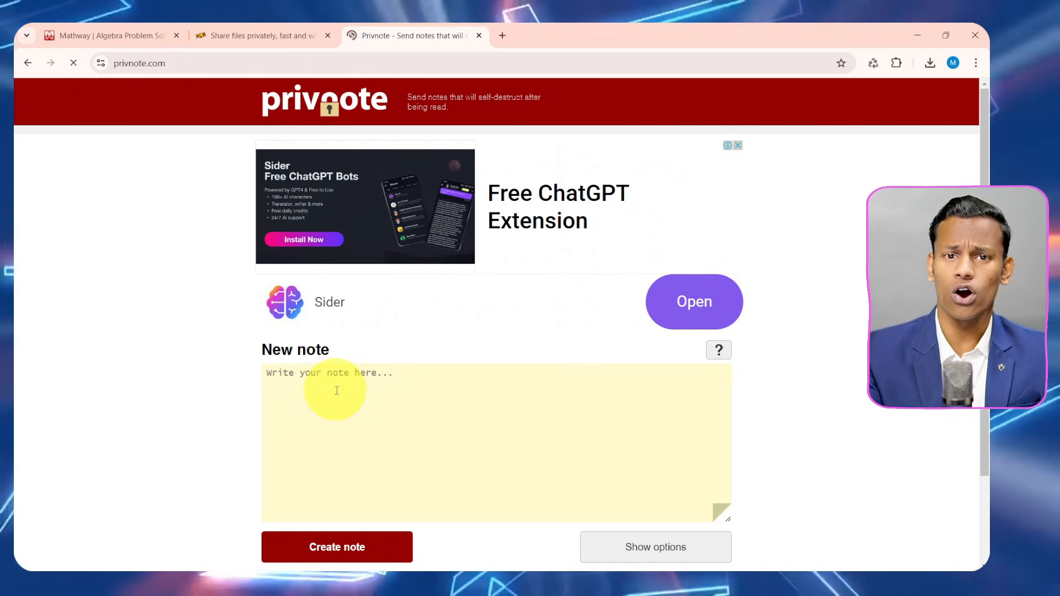
Write the note "Hello This is my note" and create it as a self-destructing note.
{"action": "type", "text": "Hello Thisd i"}
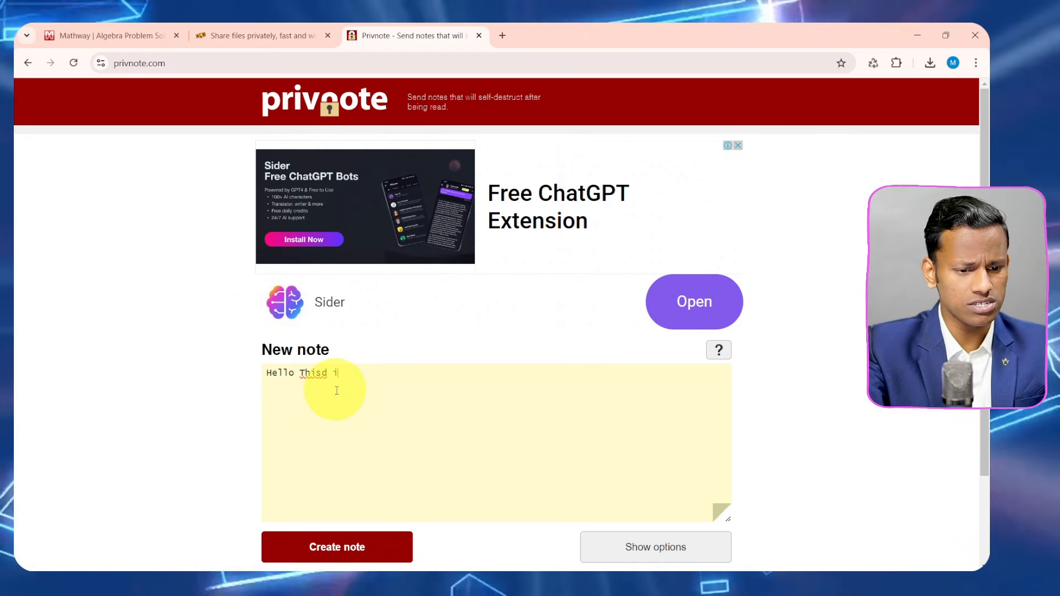
{"action": "key", "text": "BackSpace"}
{"action": "key", "text": "BackSpace"}
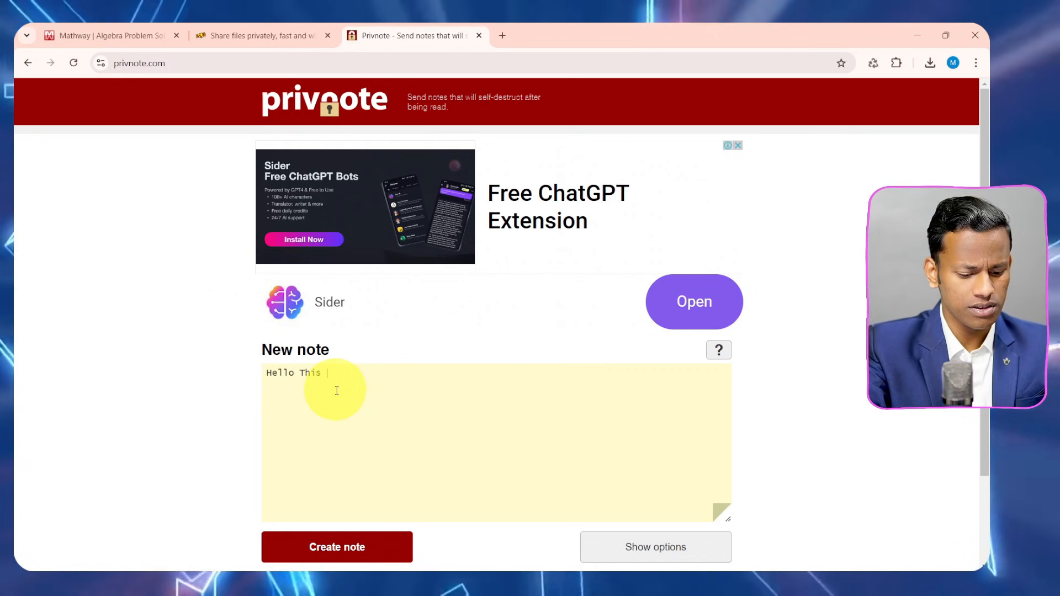
{"action": "type", "text": "s i"}
{"action": "key", "text": "BackSpace"}
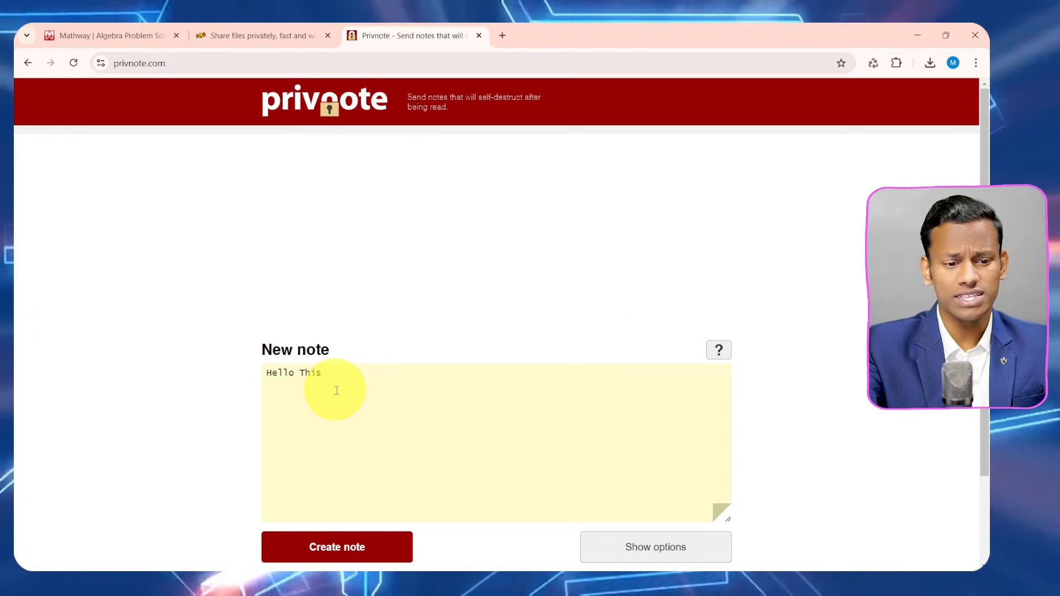
{"action": "type", "text": "isd my note"}
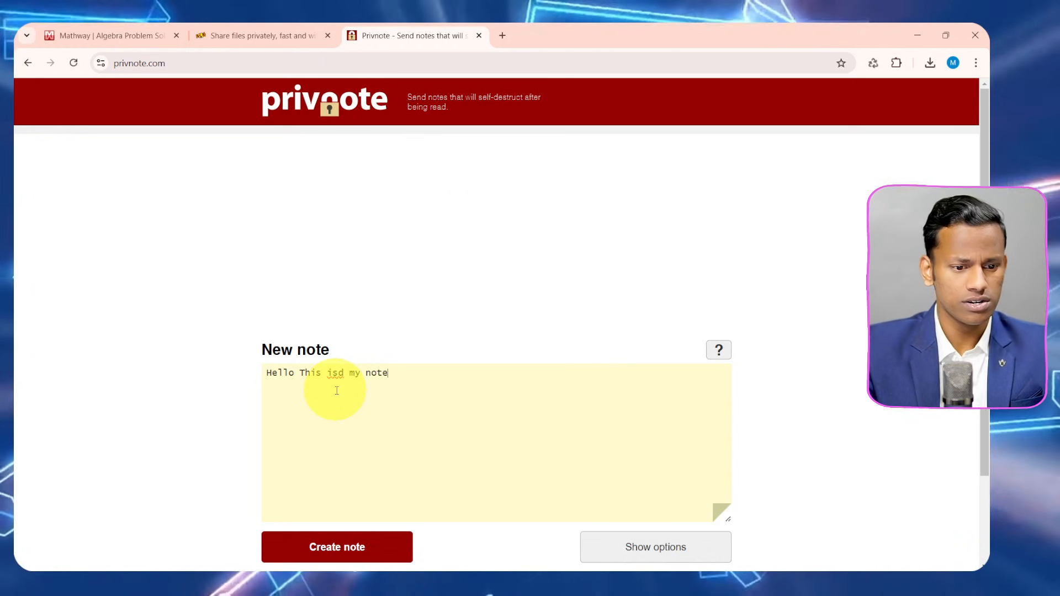
{"action": "key", "text": "Left"}
{"action": "key", "text": "BackSpace"}
{"action": "key", "text": "Right"}
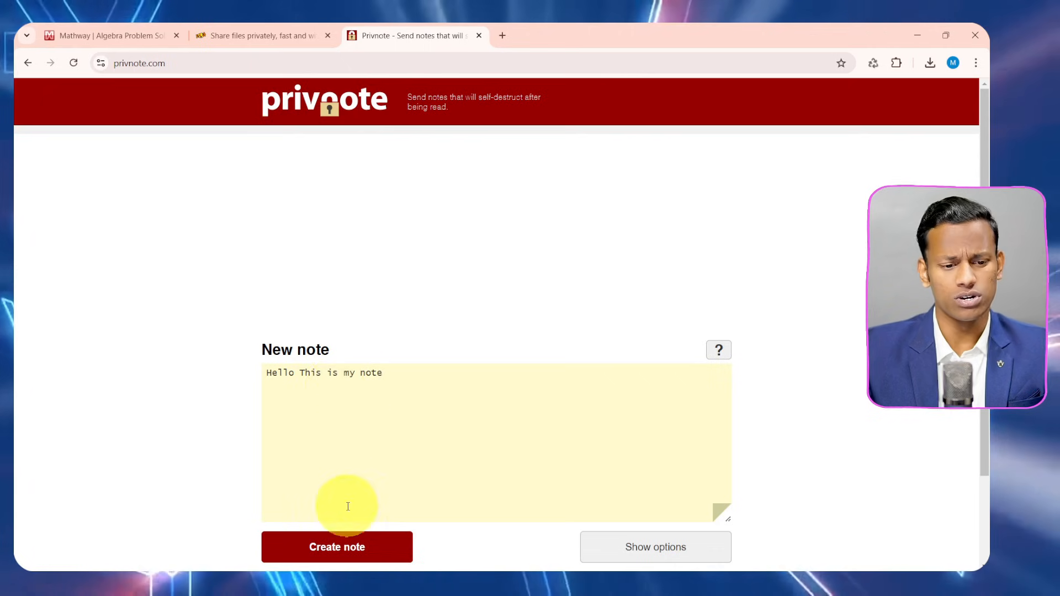
{"action": "scroll", "coordinate": [340, 481], "scroll_direction": "down", "scroll_amount": 2}
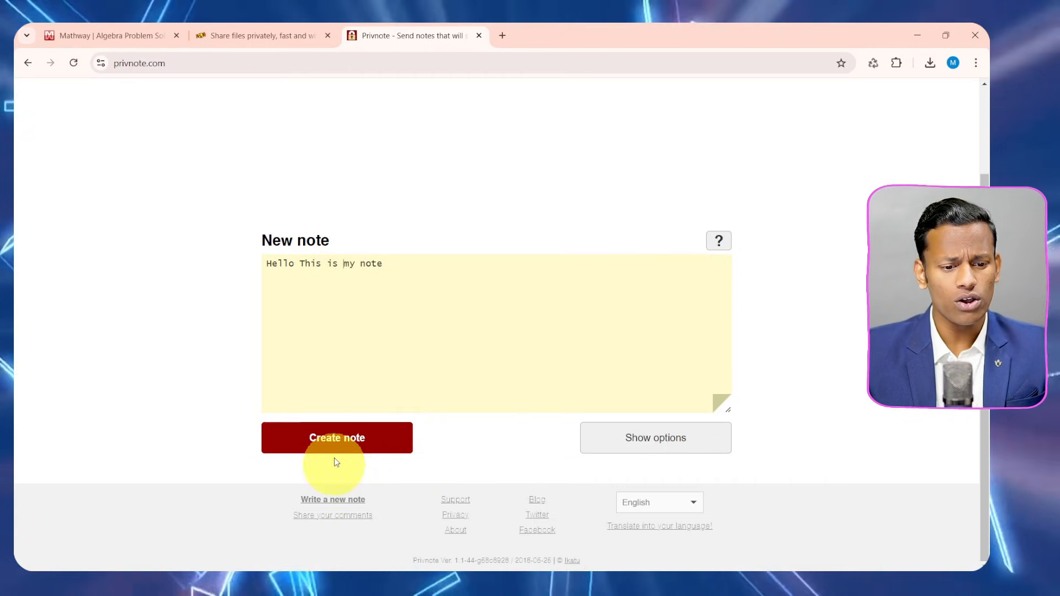
{"action": "left_click", "coordinate": [375, 440]}
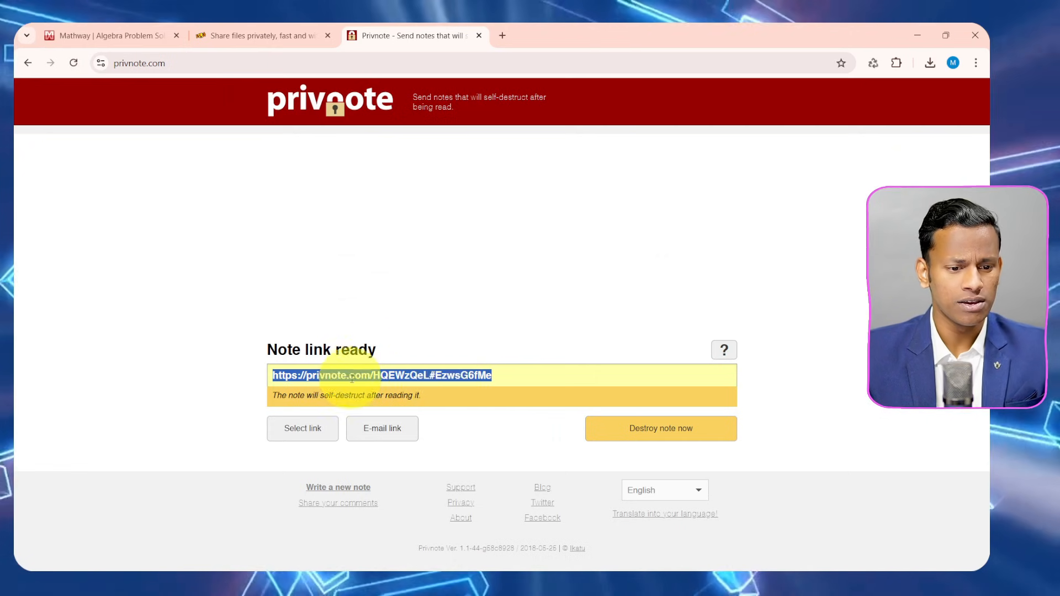
Highlight the unique part of the note link, and copy the complete link.
{"action": "left_click_drag", "start_coordinate": [373, 375], "coordinate": [586, 374]}
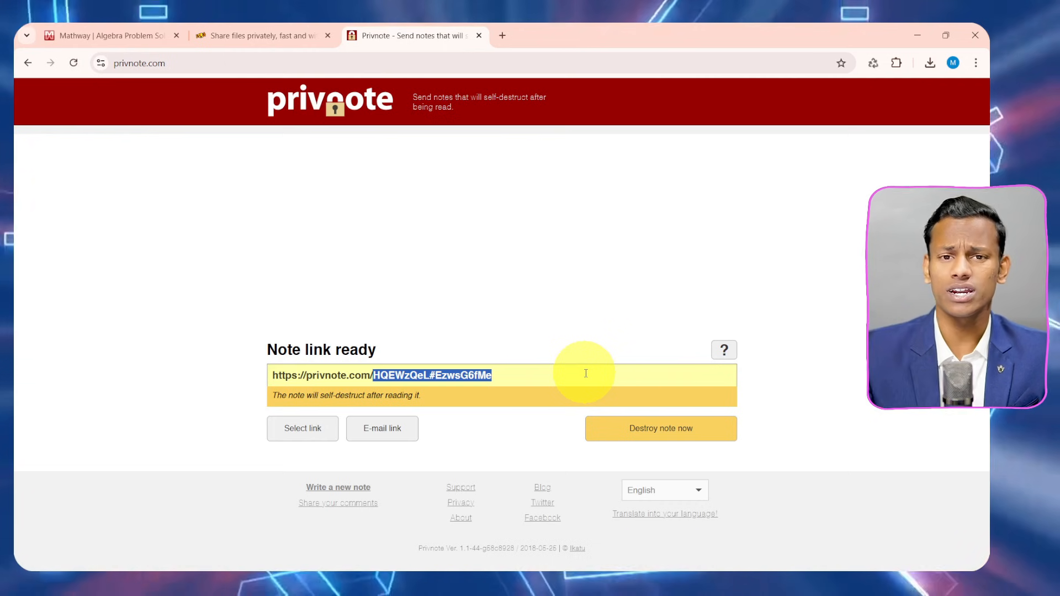
{"action": "left_click", "coordinate": [483, 381]}
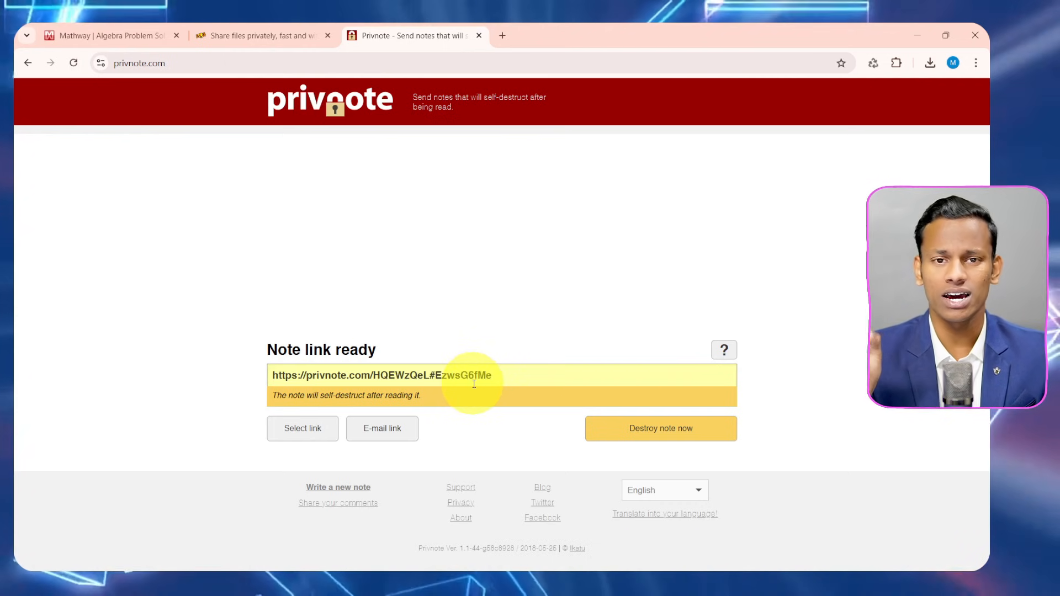
{"action": "left_click_drag", "start_coordinate": [473, 375], "coordinate": [249, 373]}
{"action": "right_click", "coordinate": [343, 374]}
{"action": "left_click", "coordinate": [375, 389]}
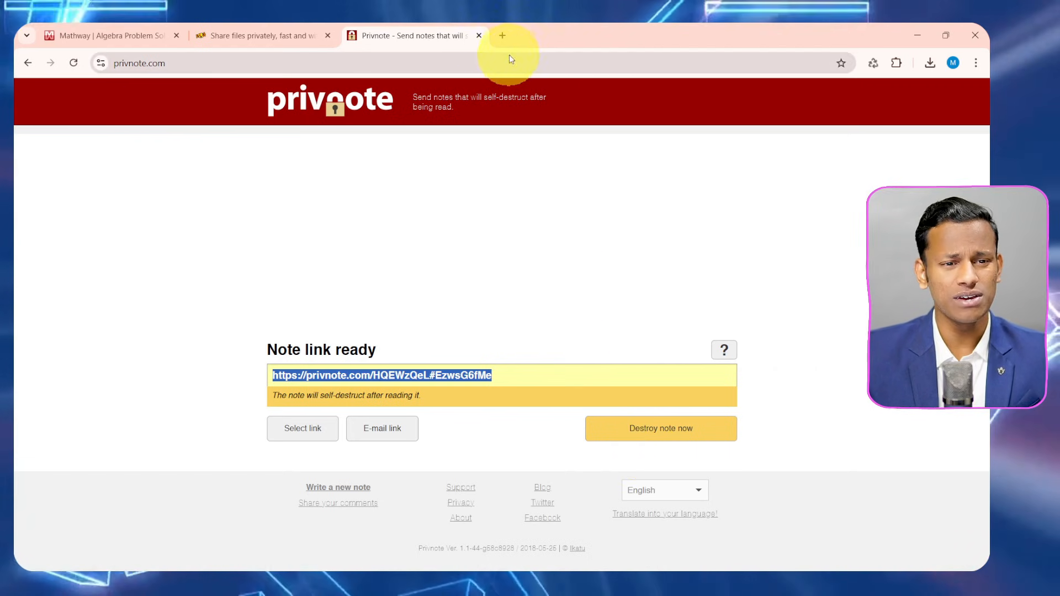
Search the web for "zamzar" in a new browser tab and open the Zamzar file conversion website.
{"action": "left_click", "coordinate": [504, 38]}
{"action": "type", "text": "zam"}
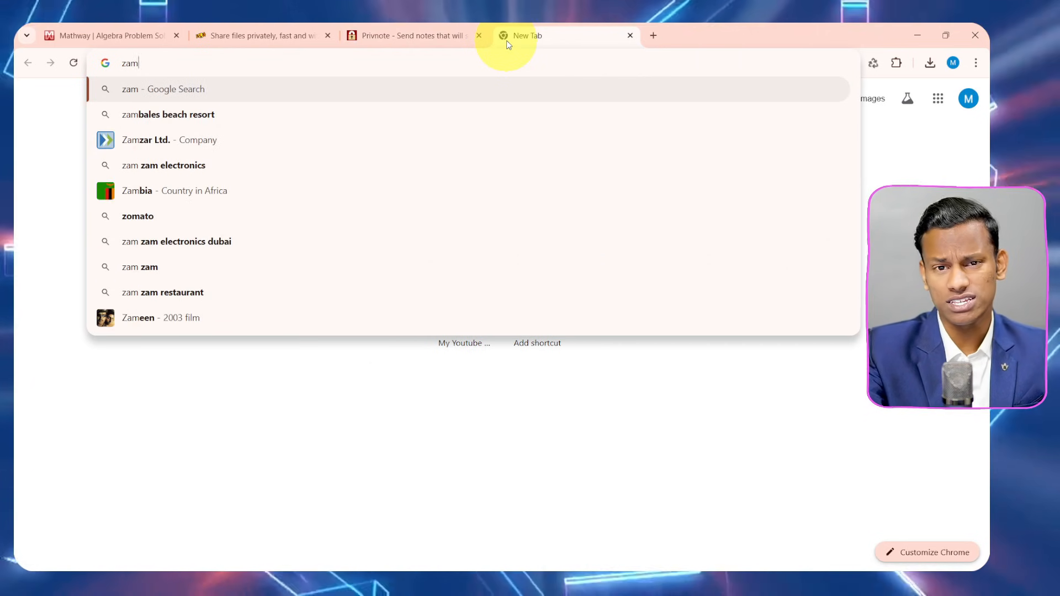
{"action": "type", "text": "zar"}
{"action": "key", "text": "Return"}
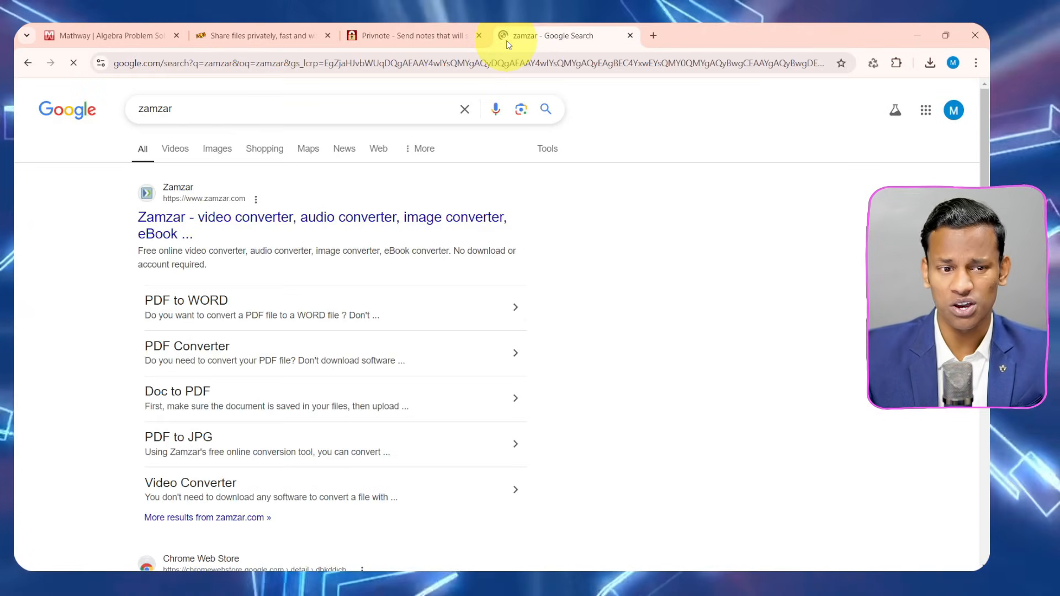
{"action": "left_click", "coordinate": [241, 225]}
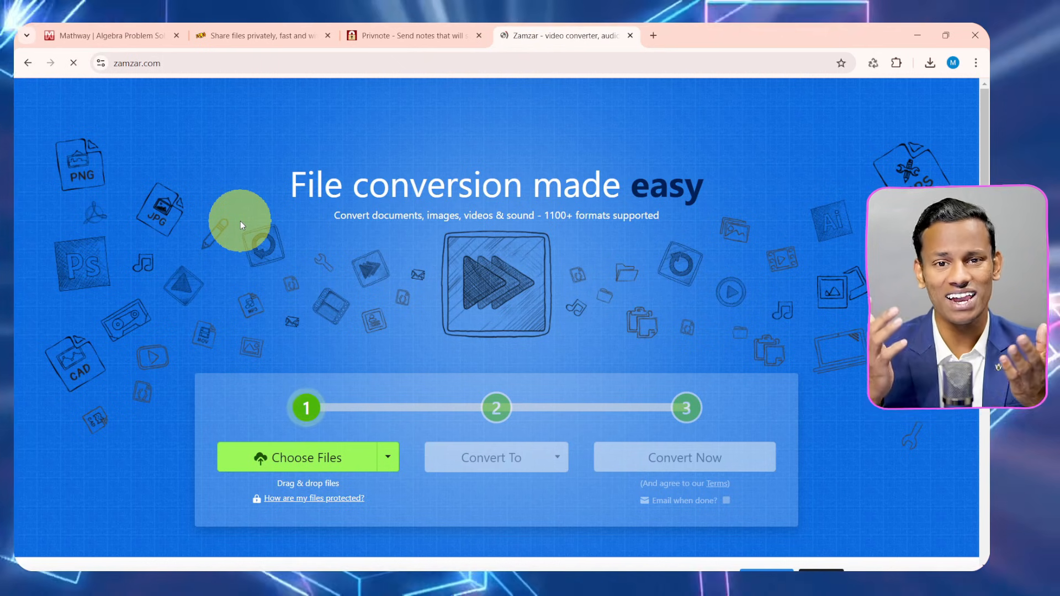
Add the PDF "Beginning Robotics with Raspberry Pi and Arduino Using Python and OpenCV" from the Desktop as the file to convert.
{"action": "scroll", "coordinate": [221, 227], "scroll_direction": "down", "scroll_amount": 2}
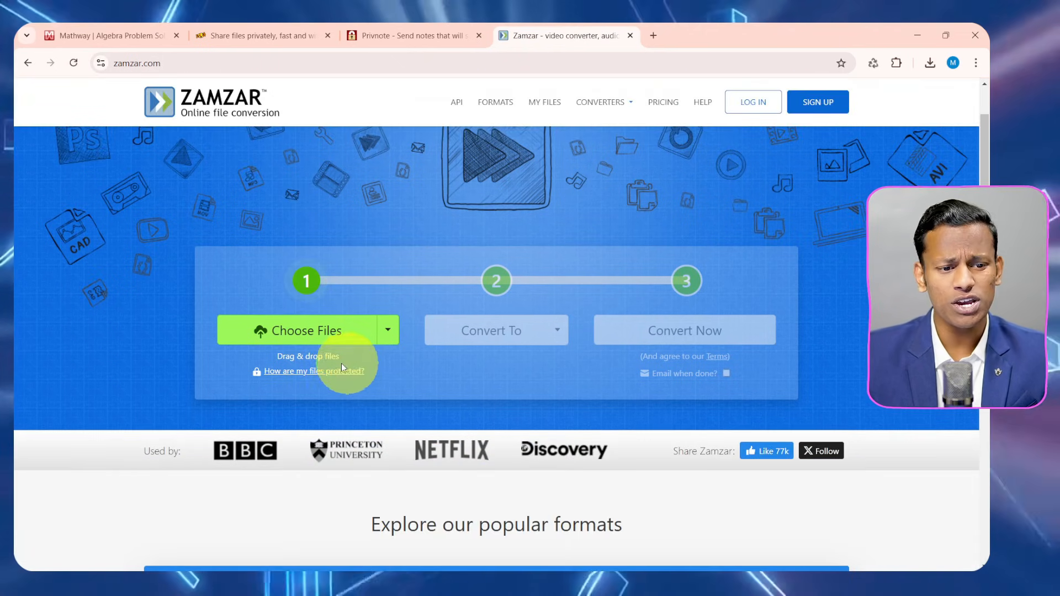
{"action": "left_click", "coordinate": [275, 332]}
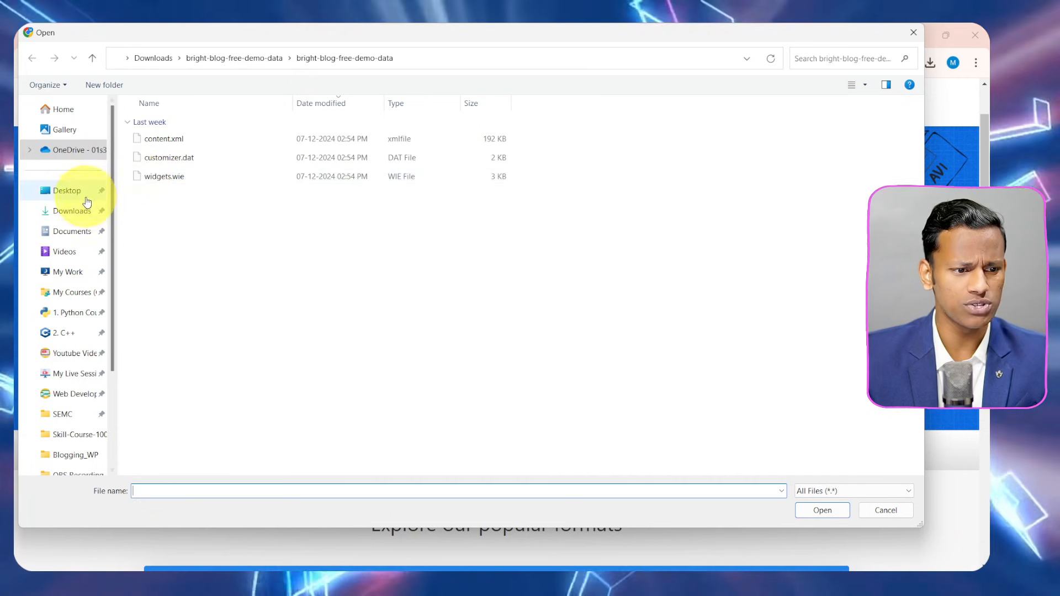
{"action": "left_click", "coordinate": [67, 193]}
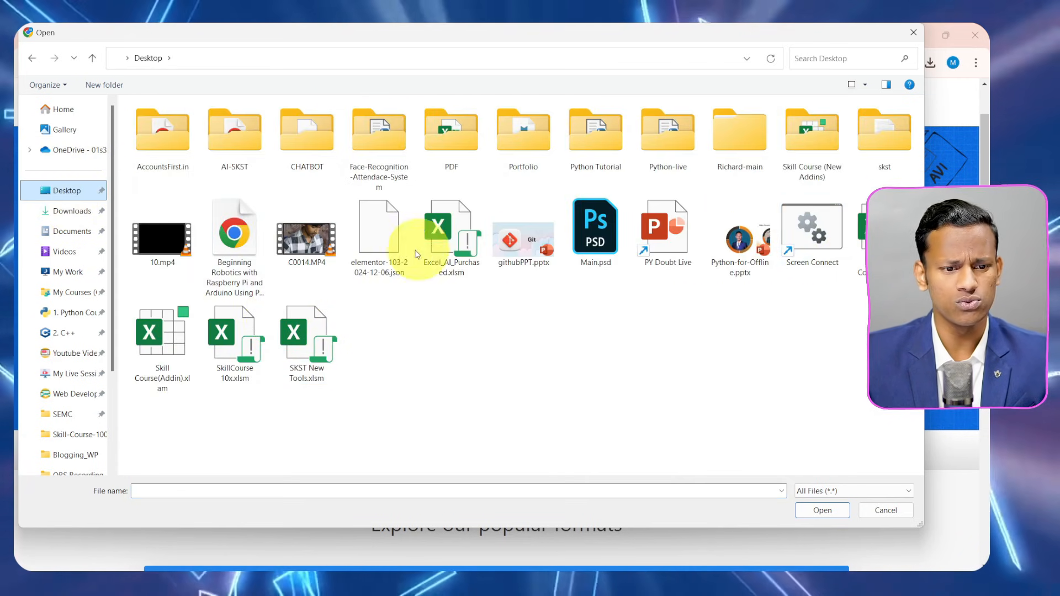
{"action": "left_click", "coordinate": [249, 248]}
{"action": "double_click", "coordinate": [249, 248]}
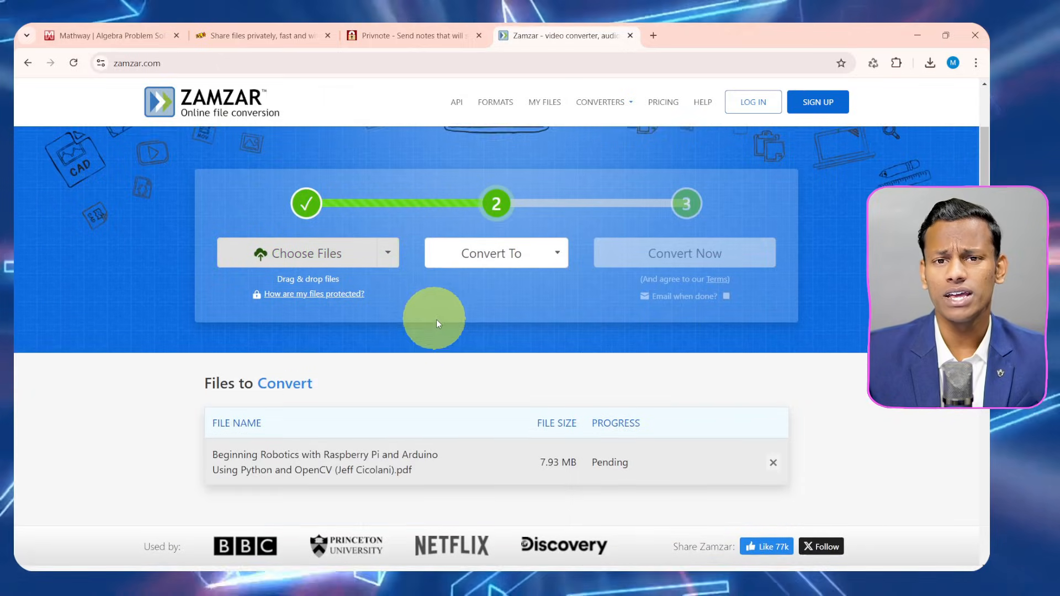
Examine the output formats offered for the PDF, from document and image to eBook, CAD, audio and web formats.
{"action": "scroll", "coordinate": [547, 340], "scroll_direction": "up", "scroll_amount": 2}
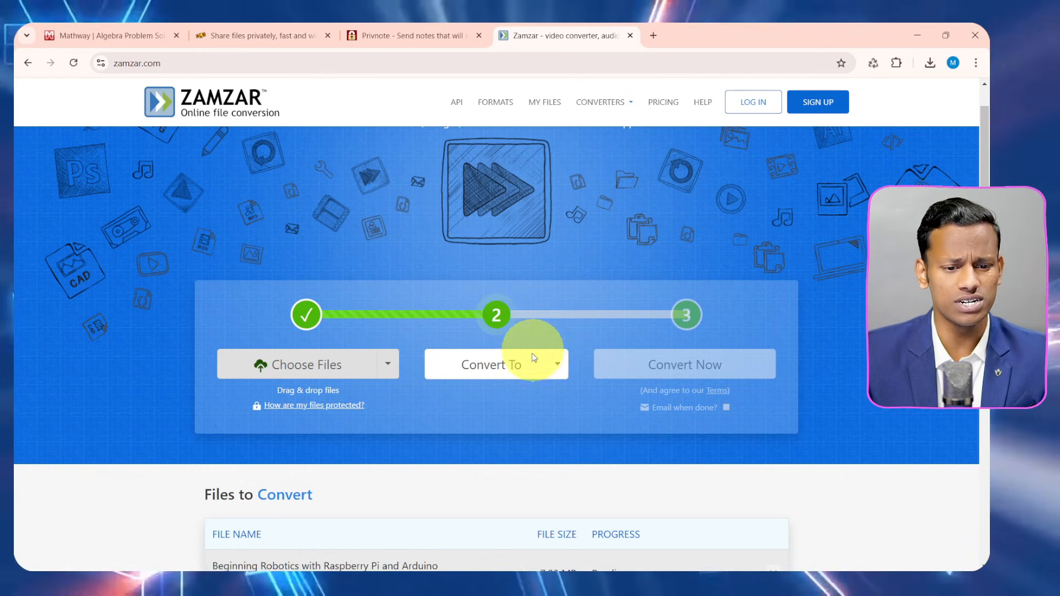
{"action": "left_click", "coordinate": [534, 358]}
{"action": "scroll", "coordinate": [508, 182], "scroll_direction": "down", "scroll_amount": 5}
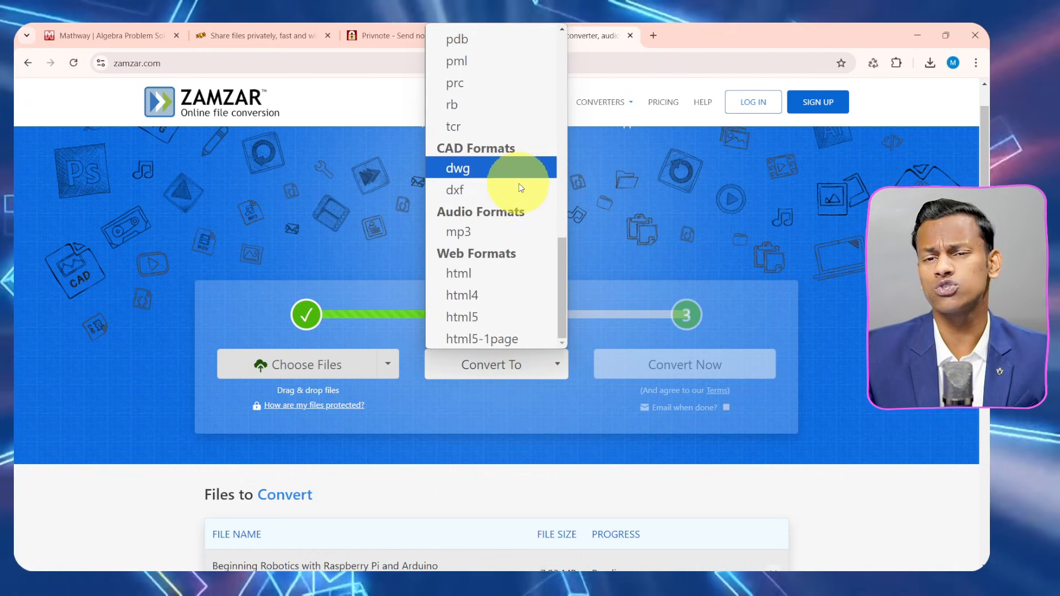
{"action": "scroll", "coordinate": [521, 188], "scroll_direction": "up", "scroll_amount": 5}
{"action": "scroll", "coordinate": [524, 182], "scroll_direction": "up", "scroll_amount": 3}
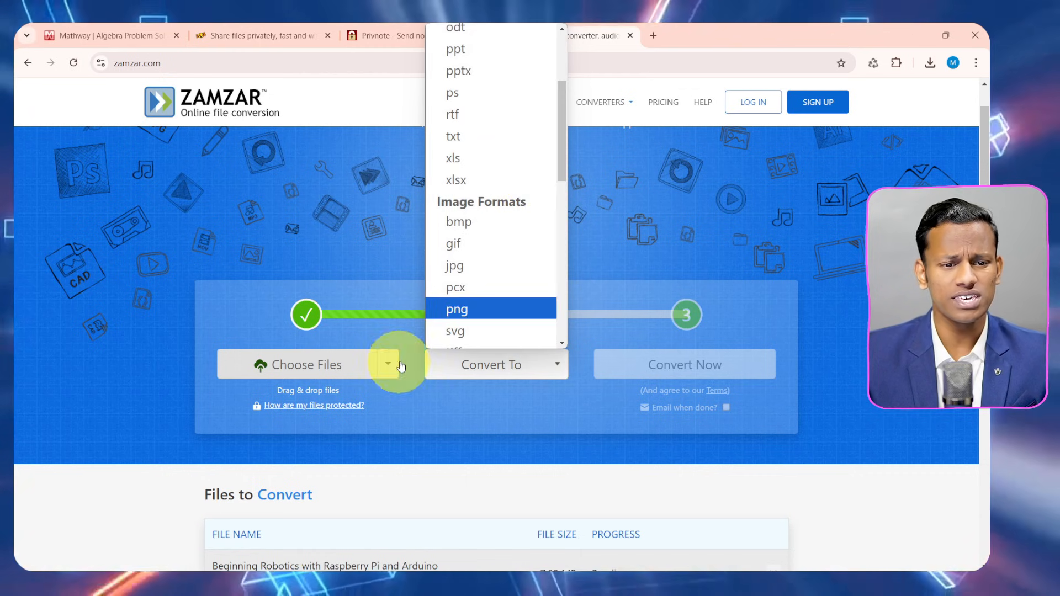
{"action": "scroll", "coordinate": [497, 161], "scroll_direction": "up", "scroll_amount": 3}
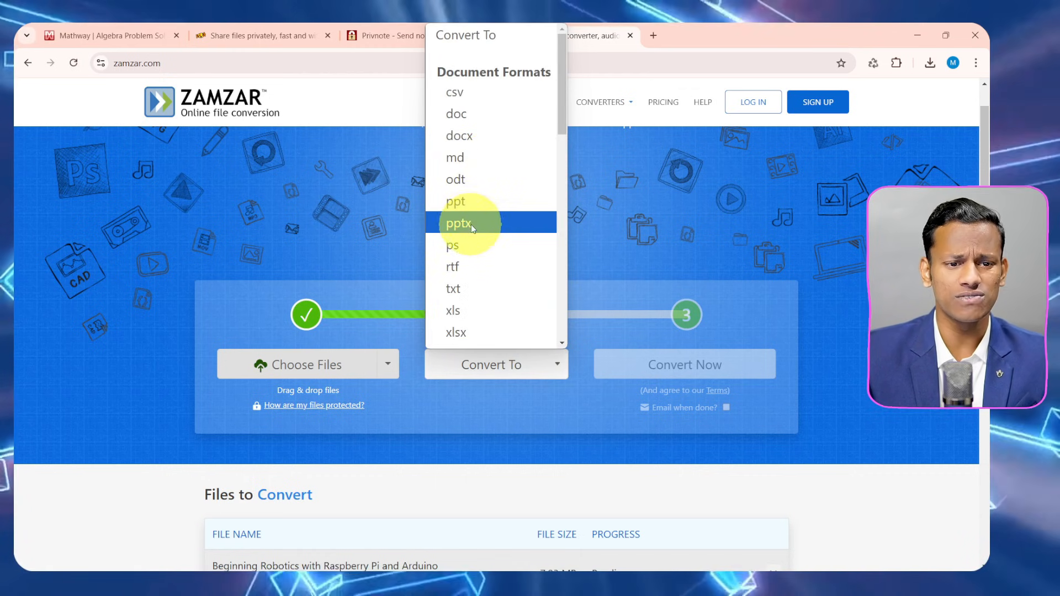
{"action": "scroll", "coordinate": [475, 215], "scroll_direction": "down", "scroll_amount": 10}
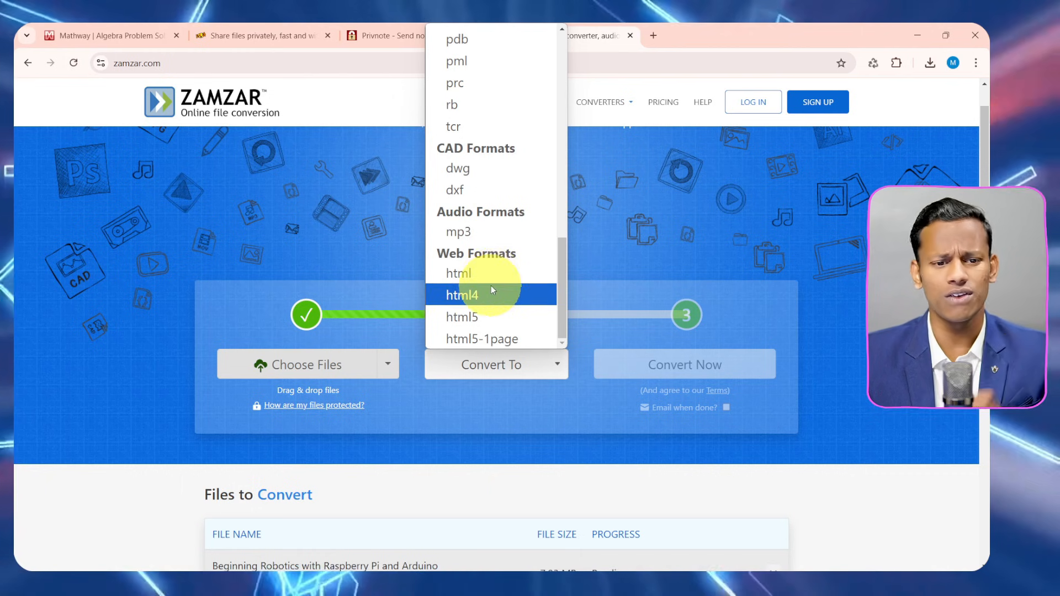
{"action": "scroll", "coordinate": [491, 286], "scroll_direction": "up", "scroll_amount": 10}
{"action": "scroll", "coordinate": [458, 232], "scroll_direction": "down", "scroll_amount": 2}
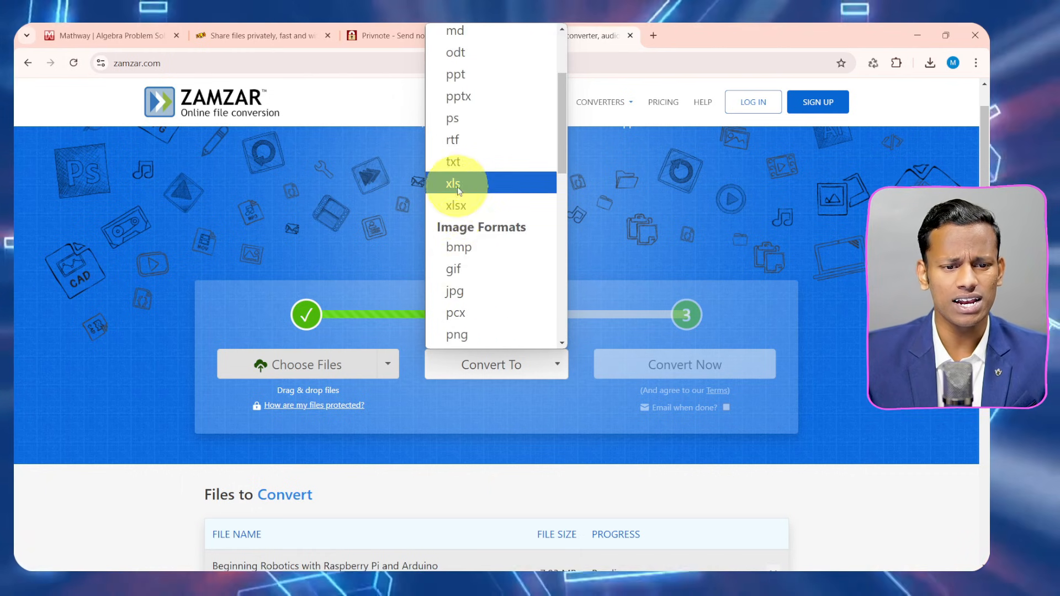
{"action": "scroll", "coordinate": [486, 274], "scroll_direction": "up", "scroll_amount": 2}
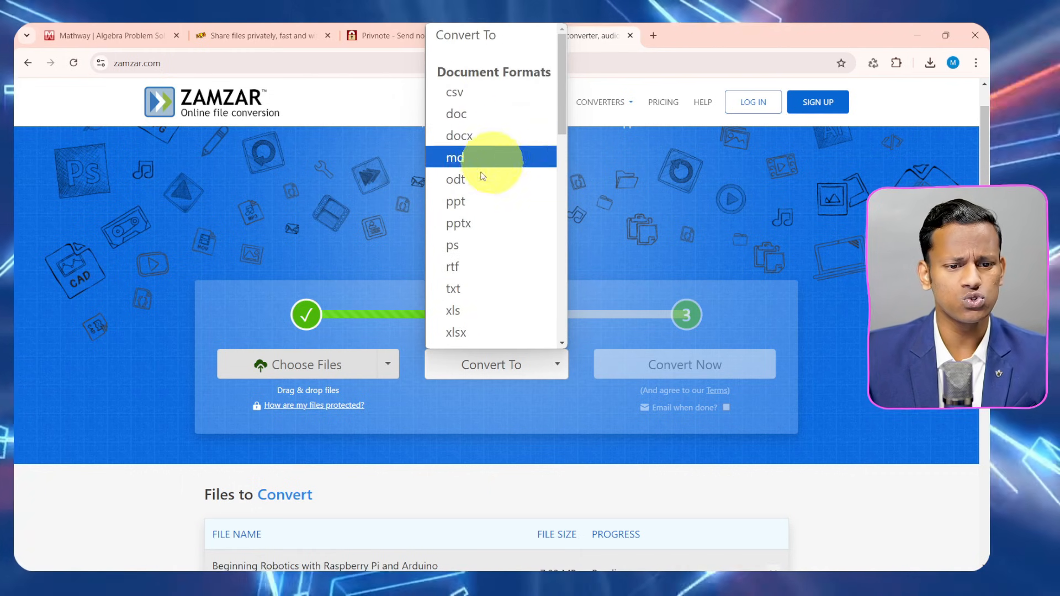
{"action": "scroll", "coordinate": [484, 240], "scroll_direction": "down", "scroll_amount": 2}
{"action": "scroll", "coordinate": [483, 240], "scroll_direction": "down", "scroll_amount": 8}
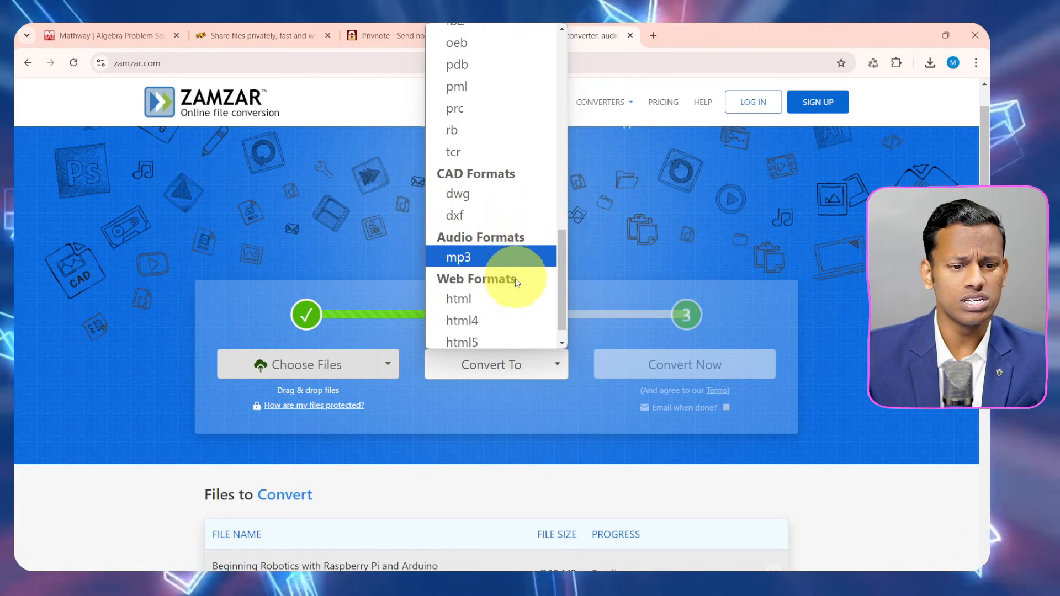
{"action": "scroll", "coordinate": [512, 242], "scroll_direction": "down", "scroll_amount": 1}
{"action": "scroll", "coordinate": [511, 243], "scroll_direction": "up", "scroll_amount": 8}
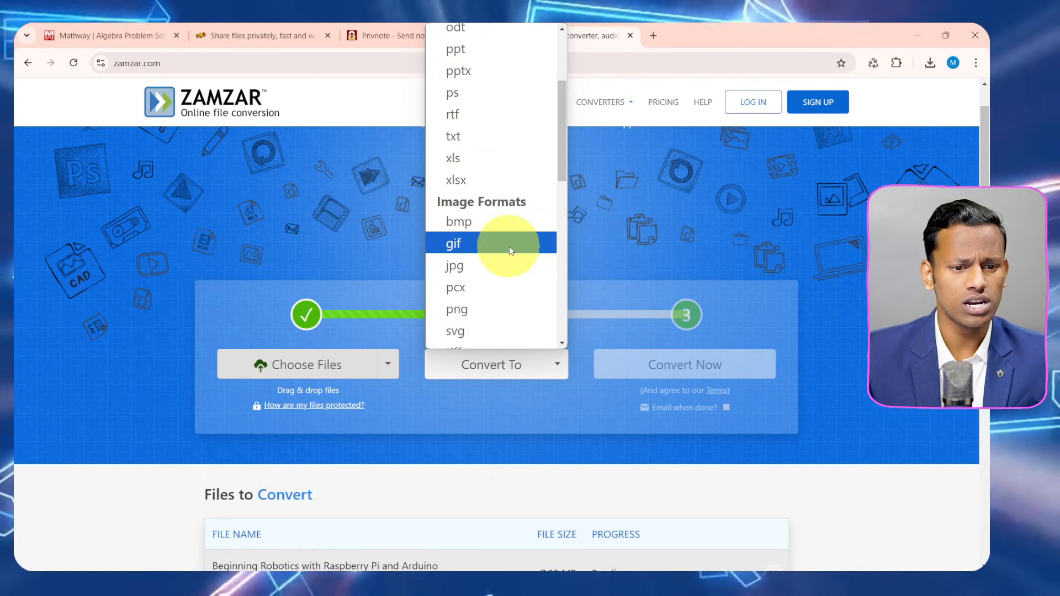
{"action": "scroll", "coordinate": [497, 250], "scroll_direction": "down", "scroll_amount": 6}
{"action": "scroll", "coordinate": [492, 250], "scroll_direction": "up", "scroll_amount": 8}
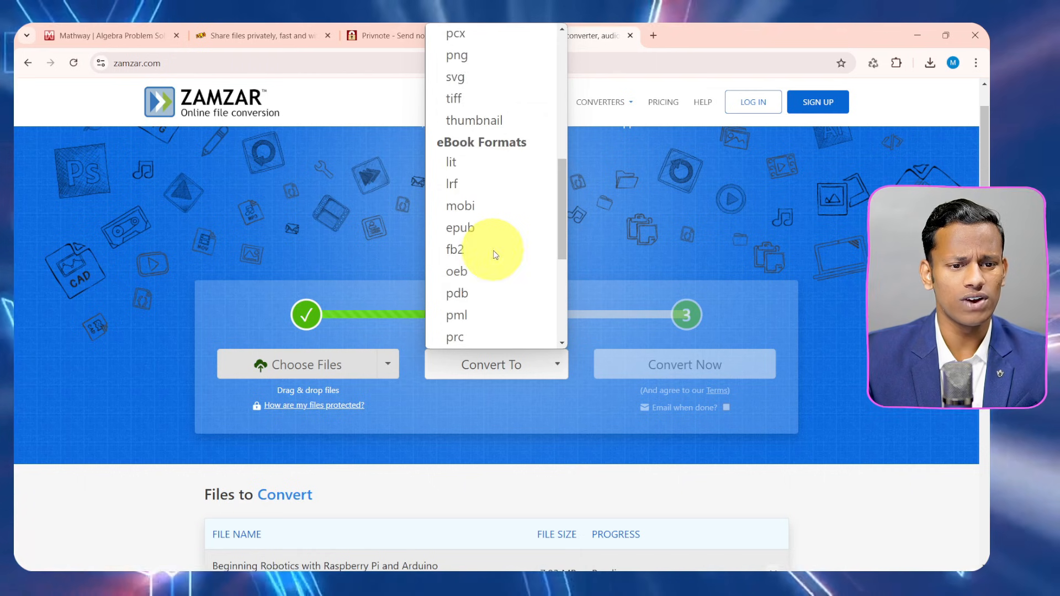
{"action": "scroll", "coordinate": [488, 207], "scroll_direction": "up", "scroll_amount": 3}
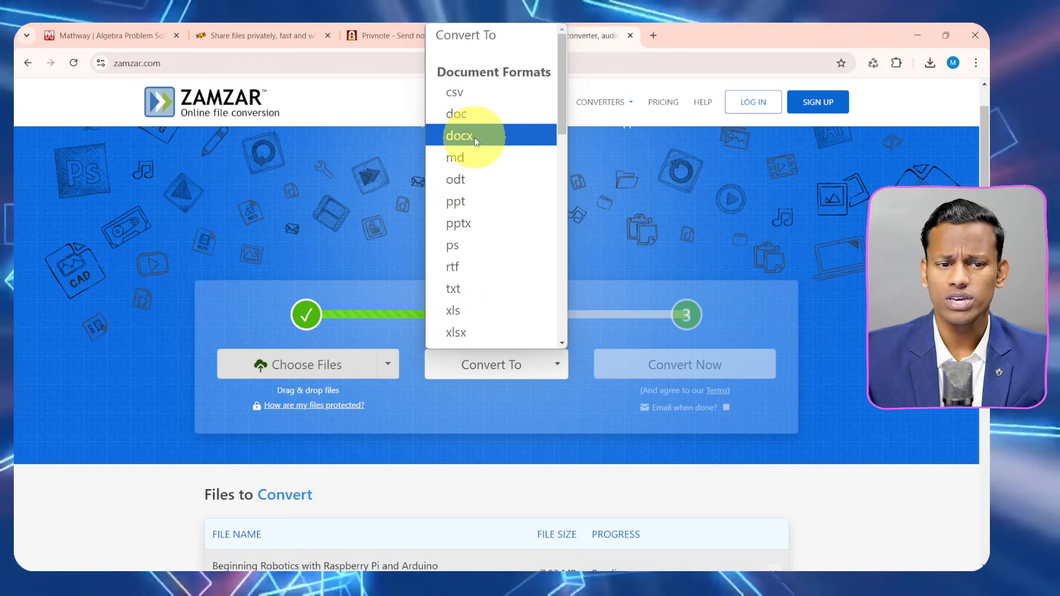
Set the output format to doc and start the conversion, continuing the upload of the oversized file.
{"action": "left_click", "coordinate": [468, 114]}
{"action": "scroll", "coordinate": [550, 182], "scroll_direction": "down", "scroll_amount": 2}
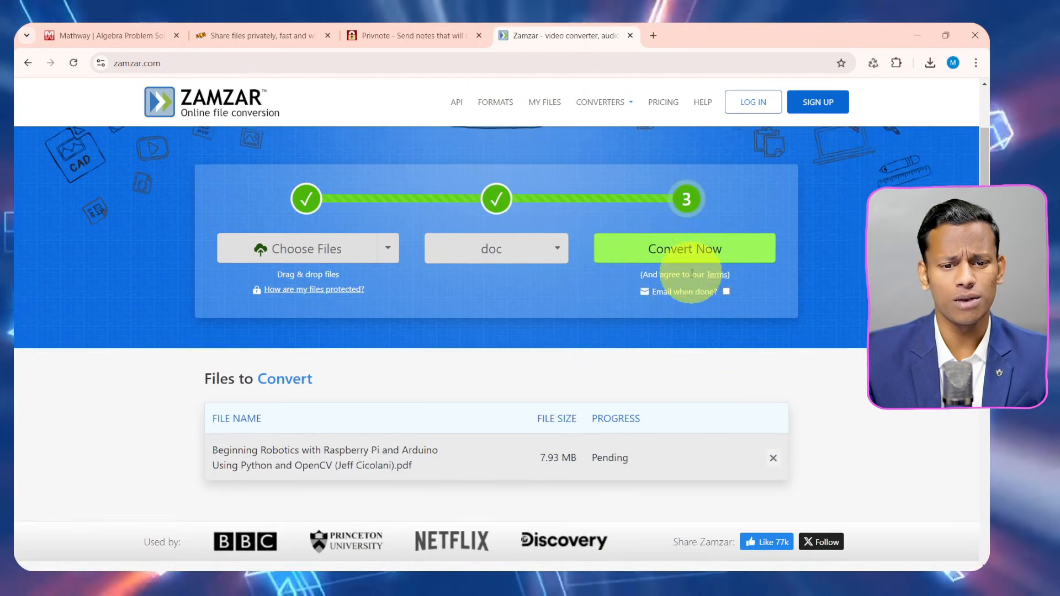
{"action": "left_click", "coordinate": [683, 243]}
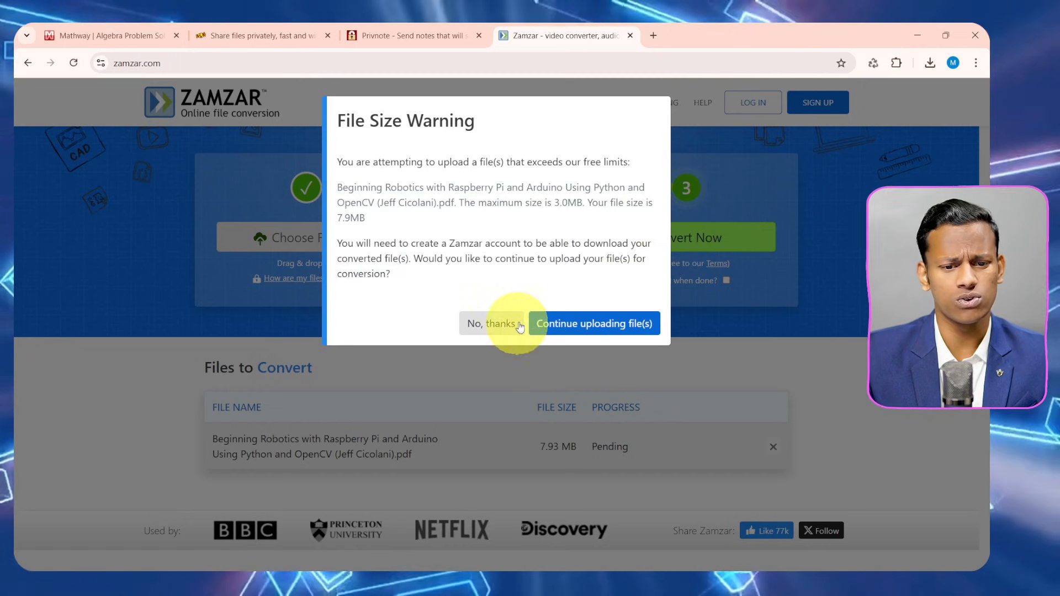
{"action": "left_click", "coordinate": [577, 323]}
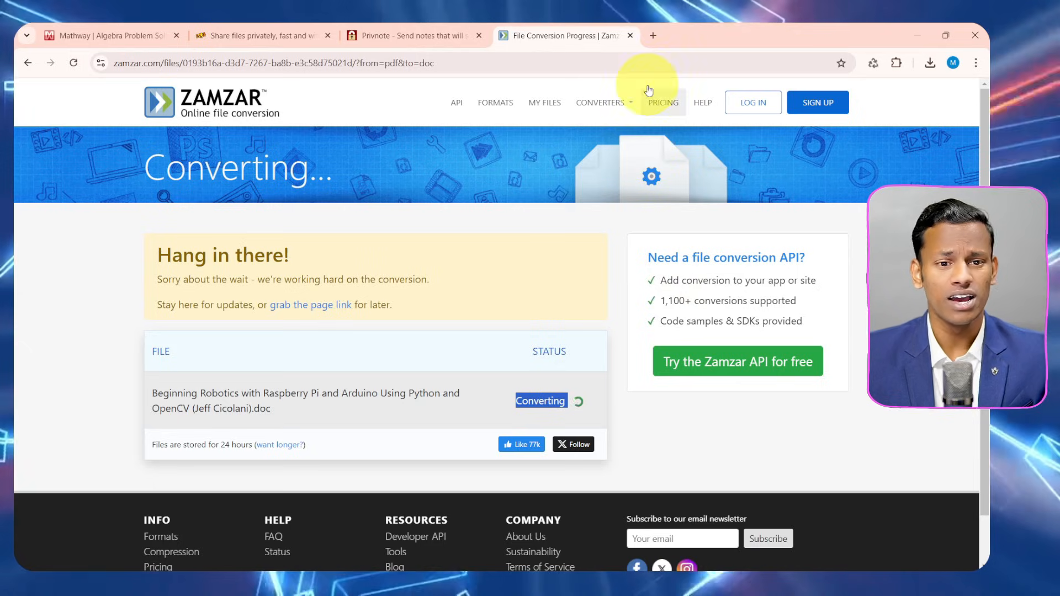
Search the web for "narutalreader" in a new browser tab and open NaturalReader's Personal version from its website.
{"action": "left_click", "coordinate": [651, 27]}
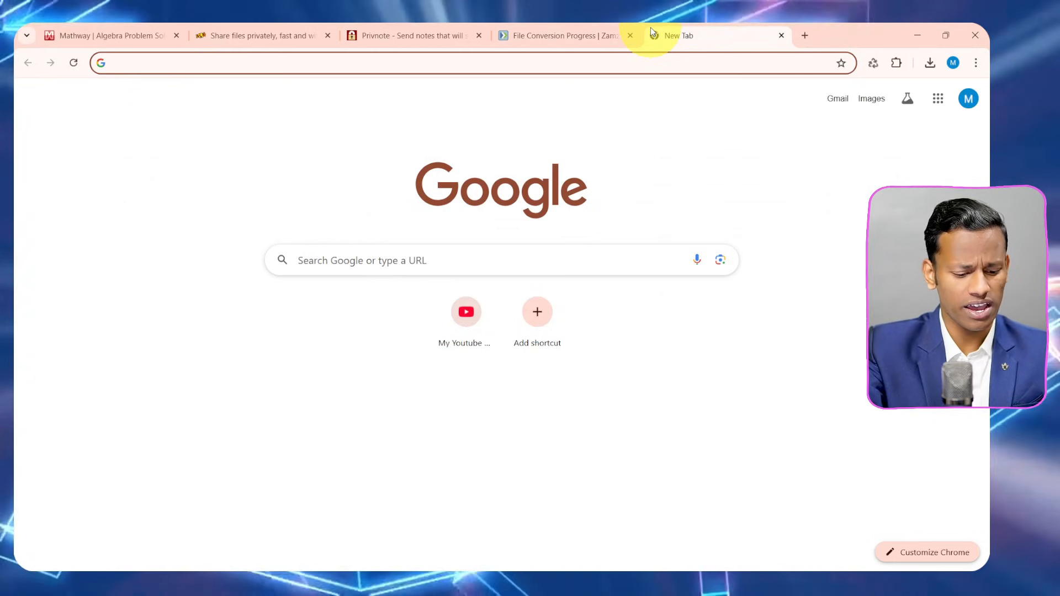
{"action": "type", "text": "narutalreader"}
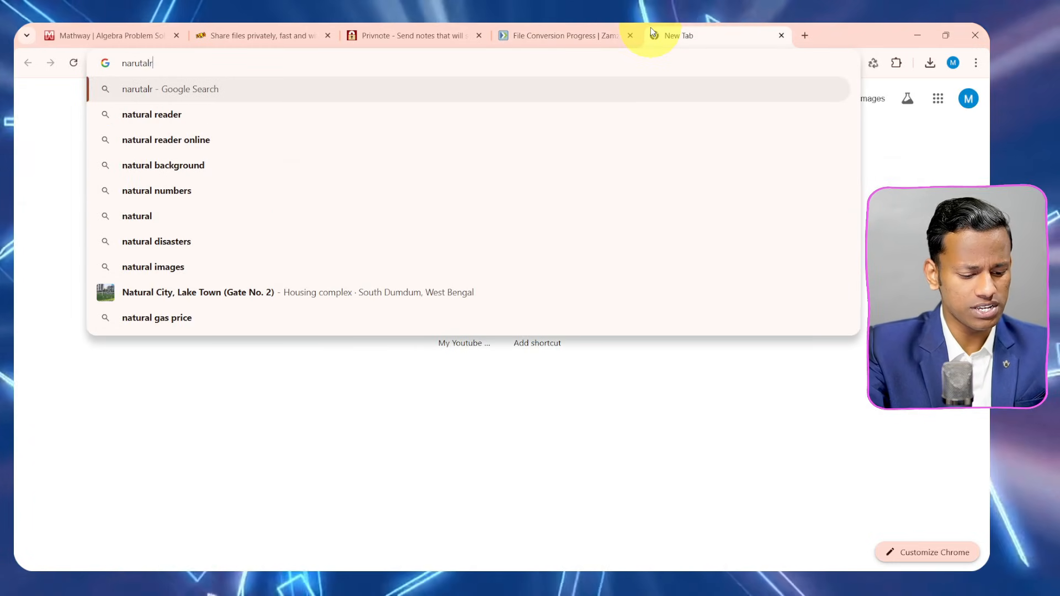
{"action": "key", "text": "Return"}
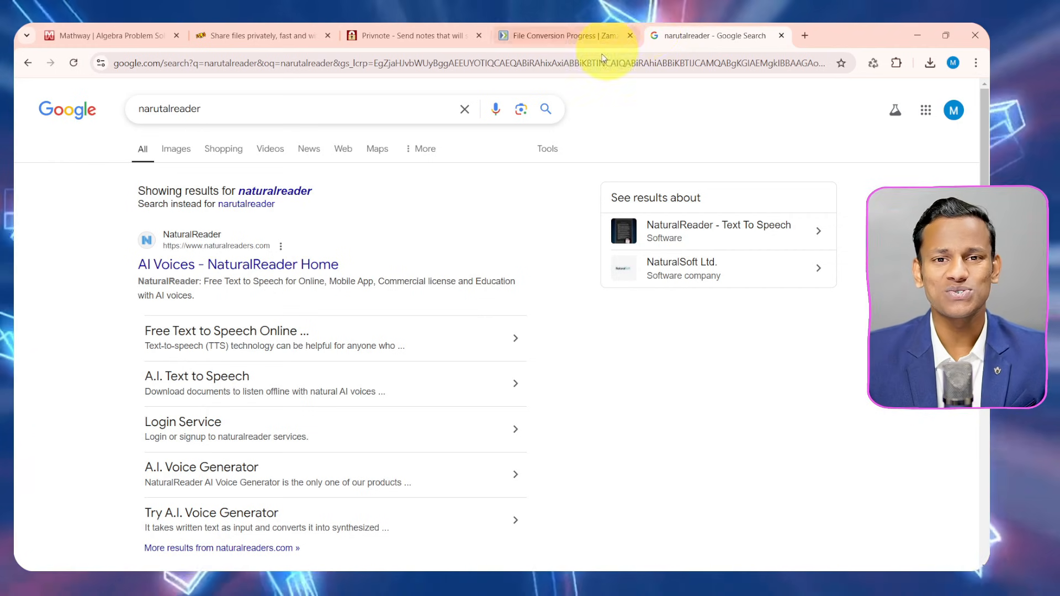
{"action": "left_click", "coordinate": [243, 252]}
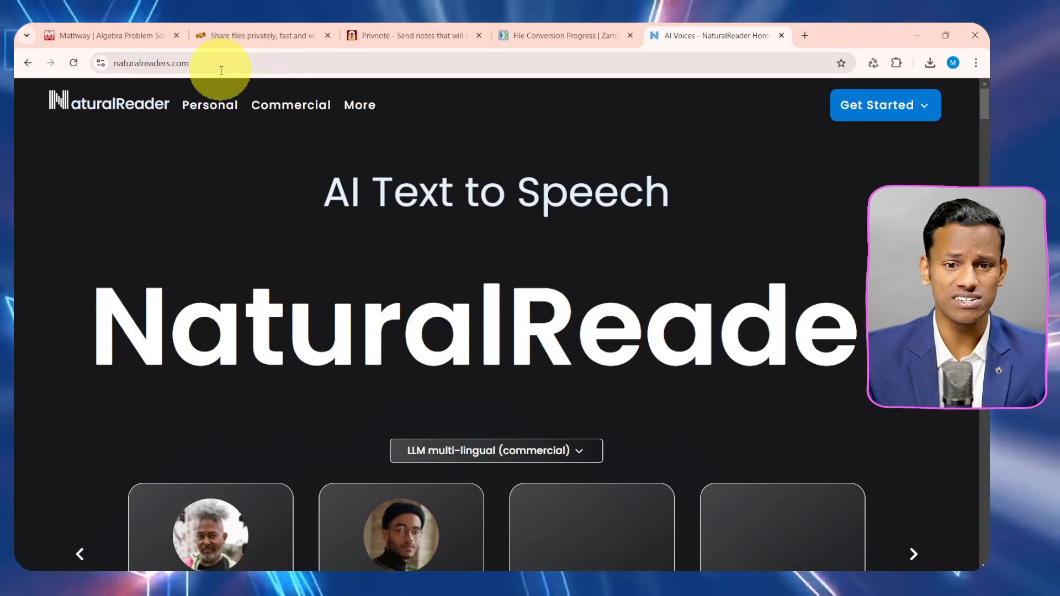
{"action": "left_click", "coordinate": [911, 105]}
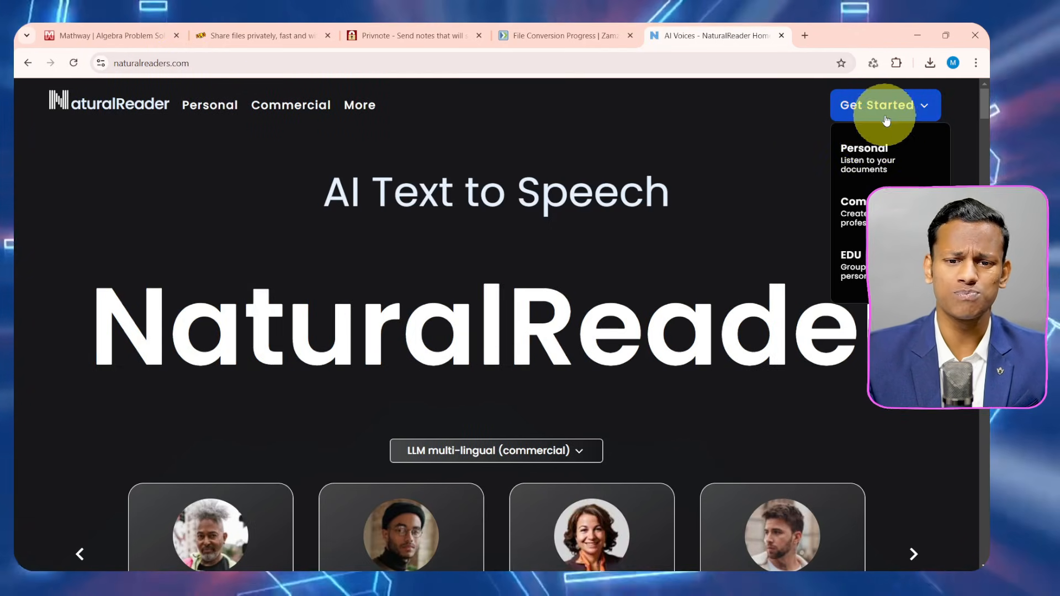
{"action": "left_click", "coordinate": [870, 156]}
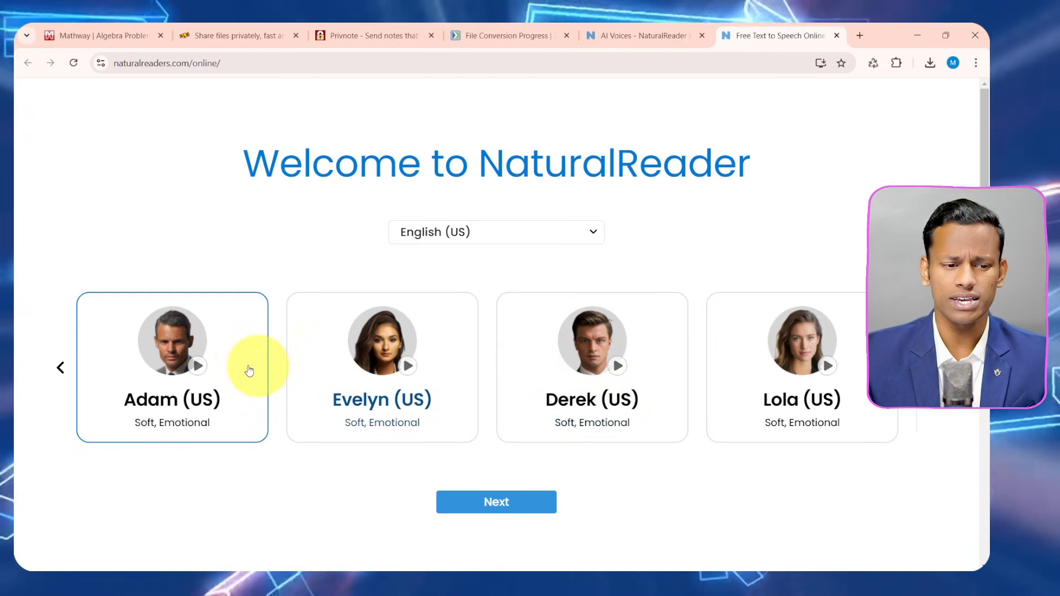
Look through the popular and other voice languages offered on the NaturalReader welcome page, keeping English (US) selected.
{"action": "left_click", "coordinate": [525, 232]}
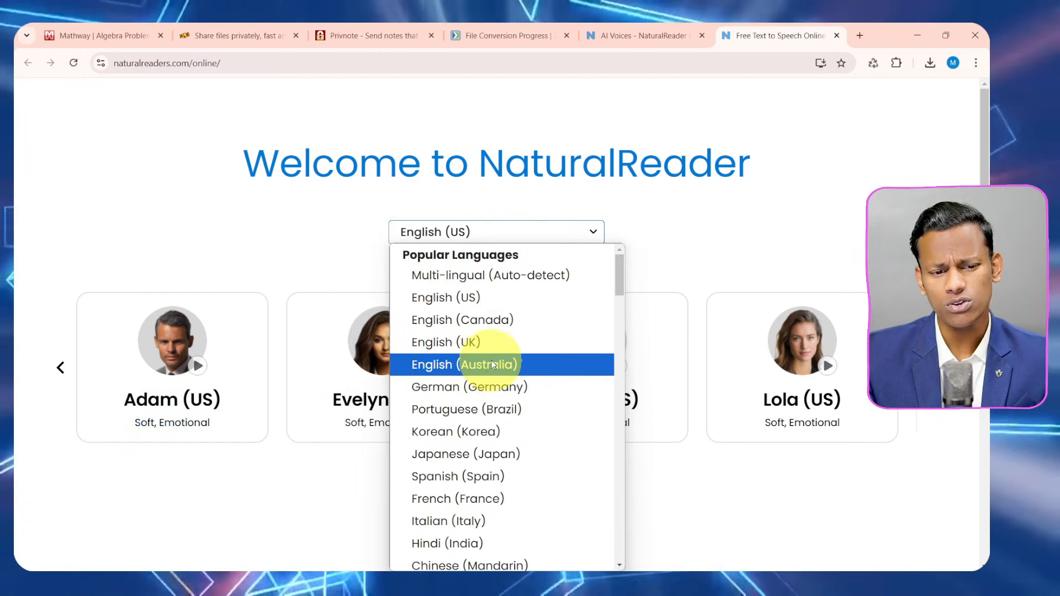
{"action": "scroll", "coordinate": [469, 387], "scroll_direction": "down", "scroll_amount": 4}
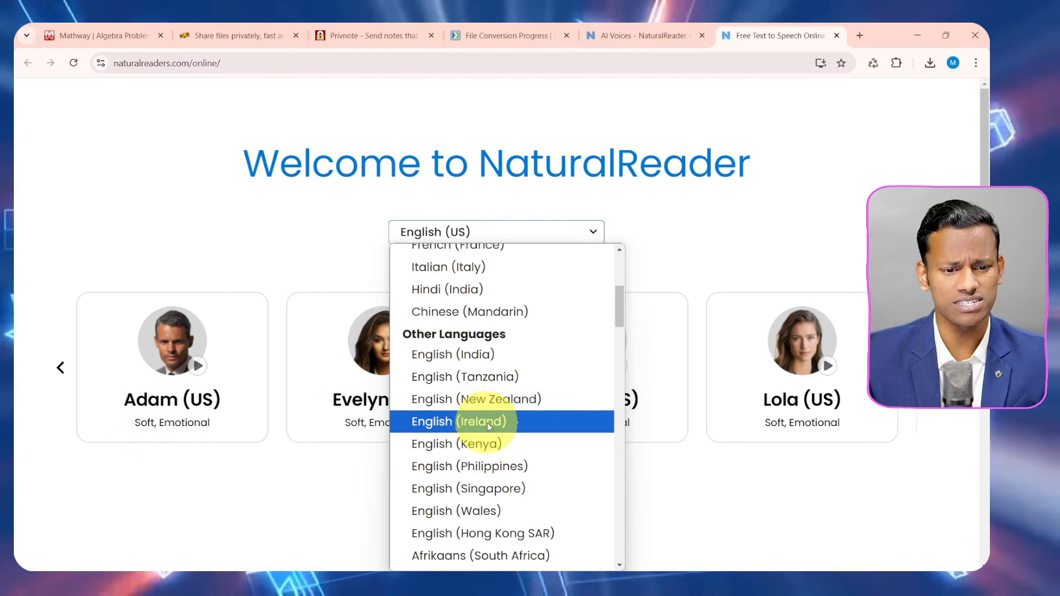
{"action": "scroll", "coordinate": [488, 421], "scroll_direction": "down", "scroll_amount": 5}
{"action": "scroll", "coordinate": [492, 414], "scroll_direction": "down", "scroll_amount": 4}
{"action": "scroll", "coordinate": [497, 332], "scroll_direction": "up", "scroll_amount": 2}
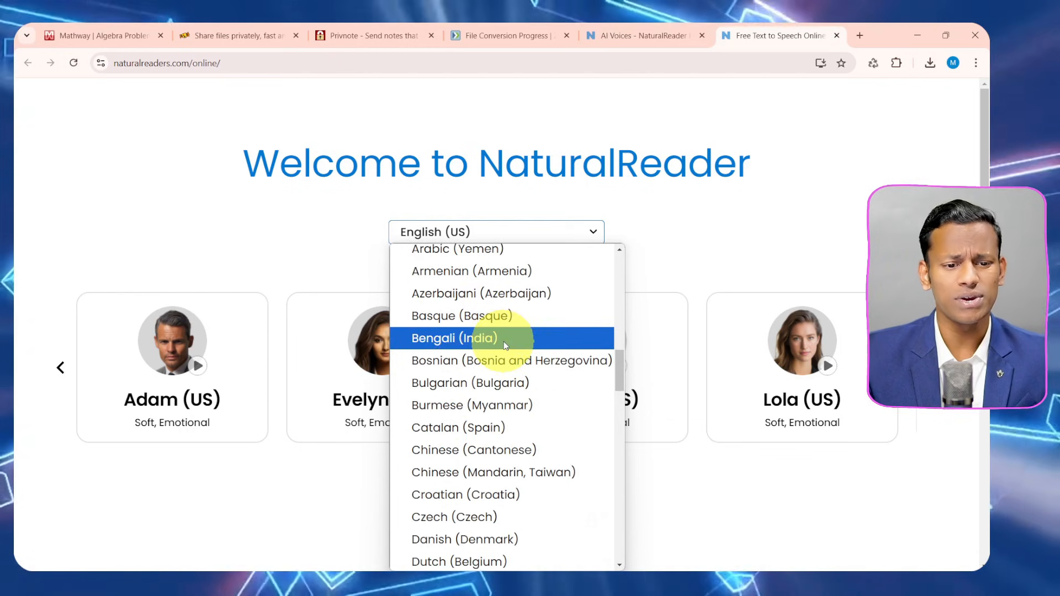
{"action": "scroll", "coordinate": [523, 363], "scroll_direction": "up", "scroll_amount": 6}
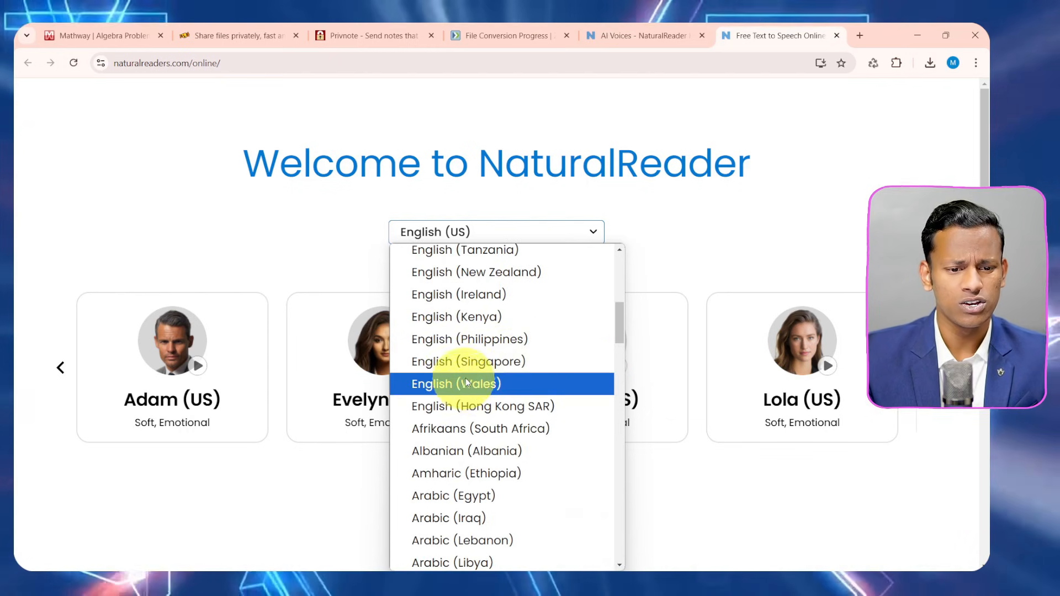
{"action": "scroll", "coordinate": [503, 360], "scroll_direction": "up", "scroll_amount": 7}
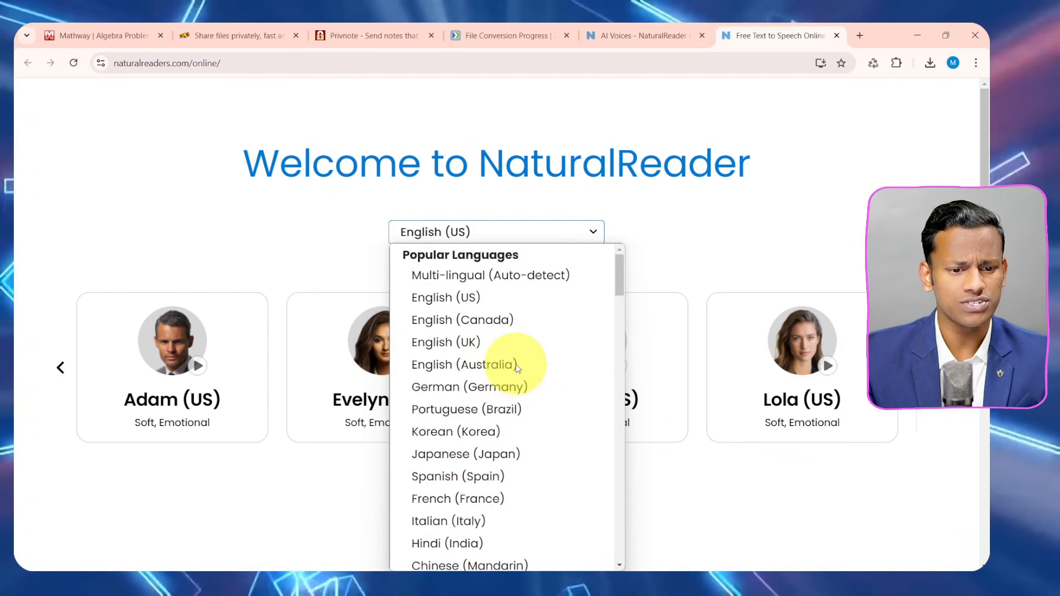
{"action": "scroll", "coordinate": [518, 369], "scroll_direction": "down", "scroll_amount": 2}
{"action": "scroll", "coordinate": [518, 369], "scroll_direction": "up", "scroll_amount": 2}
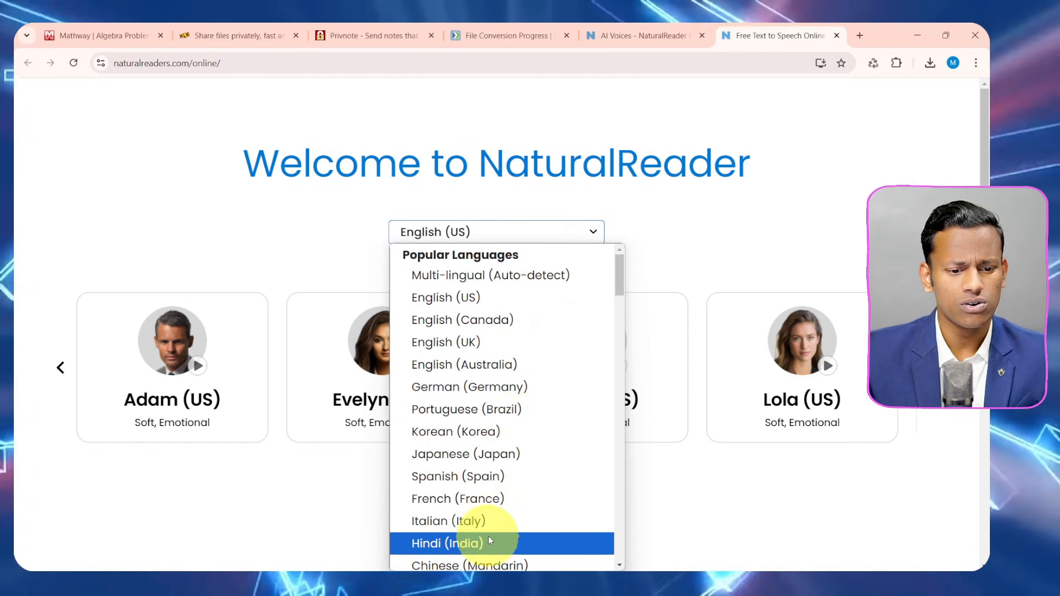
{"action": "scroll", "coordinate": [530, 408], "scroll_direction": "down", "scroll_amount": 5}
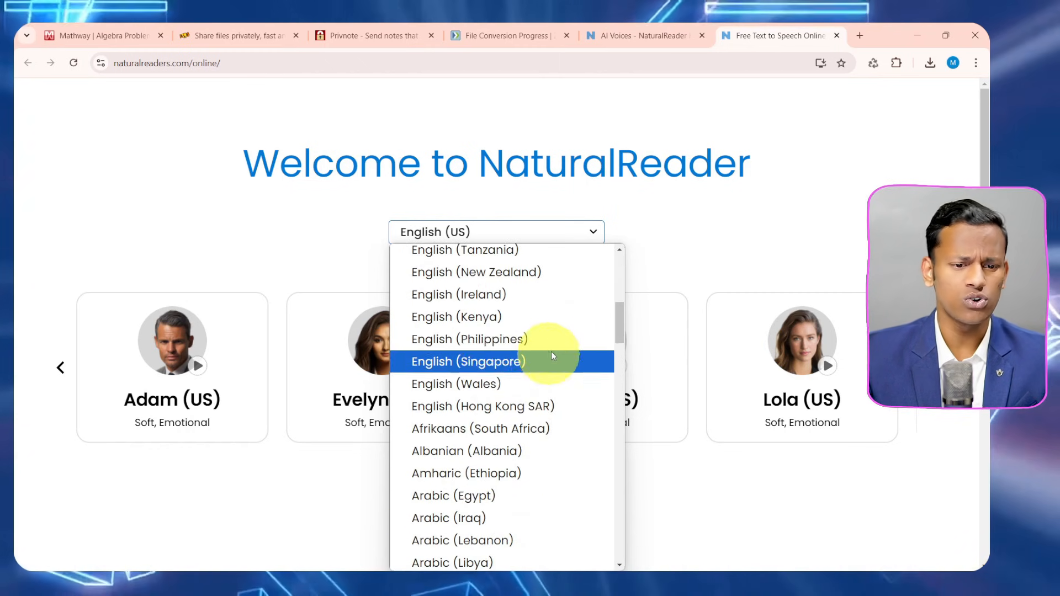
{"action": "left_click", "coordinate": [693, 252]}
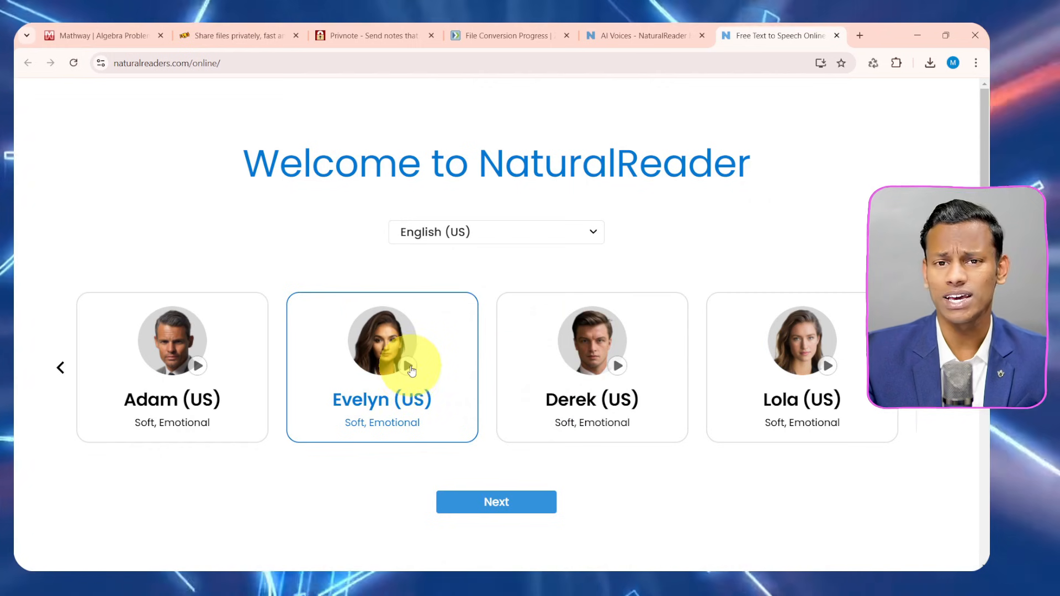
{"action": "left_click", "coordinate": [544, 231]}
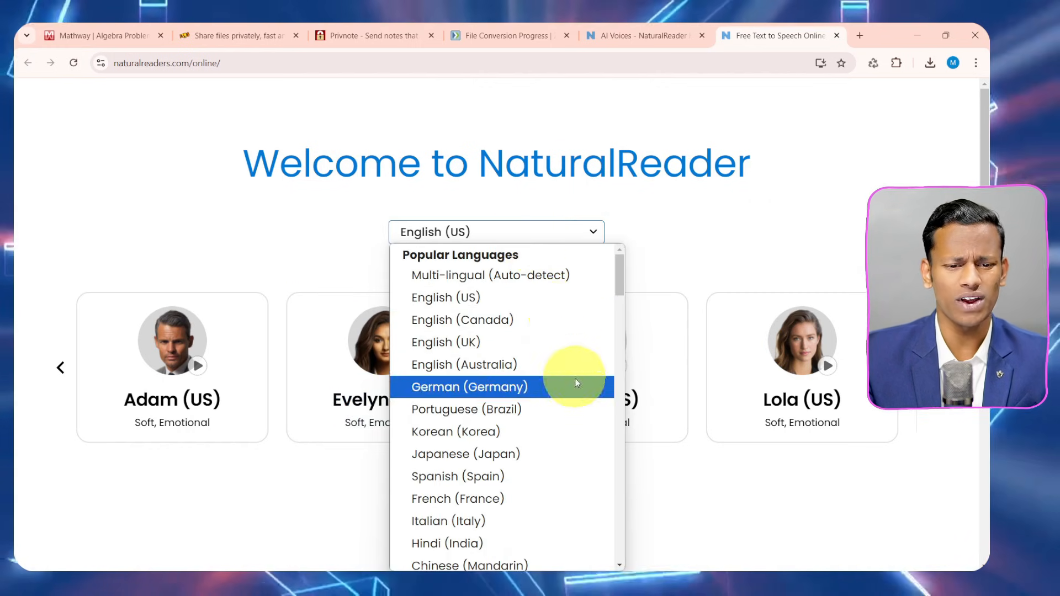
{"action": "scroll", "coordinate": [591, 389], "scroll_direction": "down", "scroll_amount": 12}
{"action": "scroll", "coordinate": [591, 396], "scroll_direction": "down", "scroll_amount": 5}
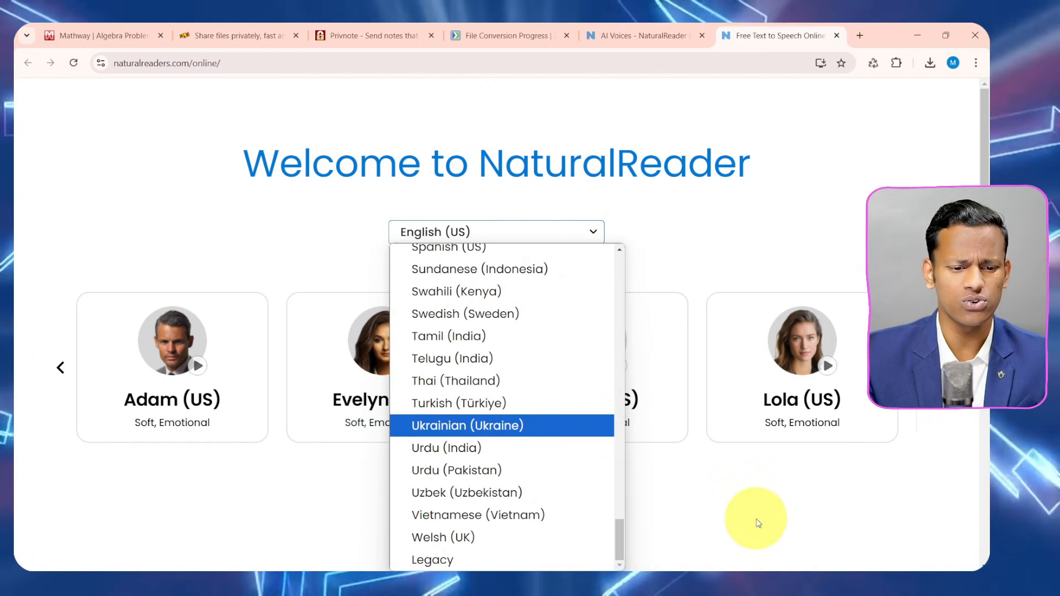
{"action": "left_click", "coordinate": [753, 516]}
Preview the Evelyn, Derek and Adam (US) voices, and continue with Adam to the A.I. Text to Speech for personal use.
{"action": "left_click", "coordinate": [344, 382]}
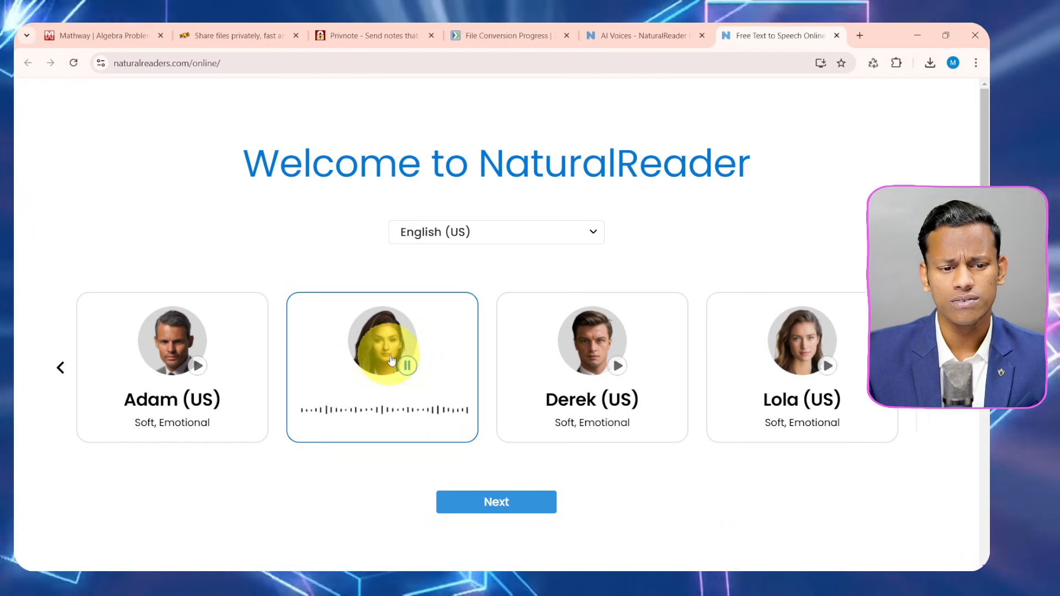
{"action": "left_click", "coordinate": [620, 367]}
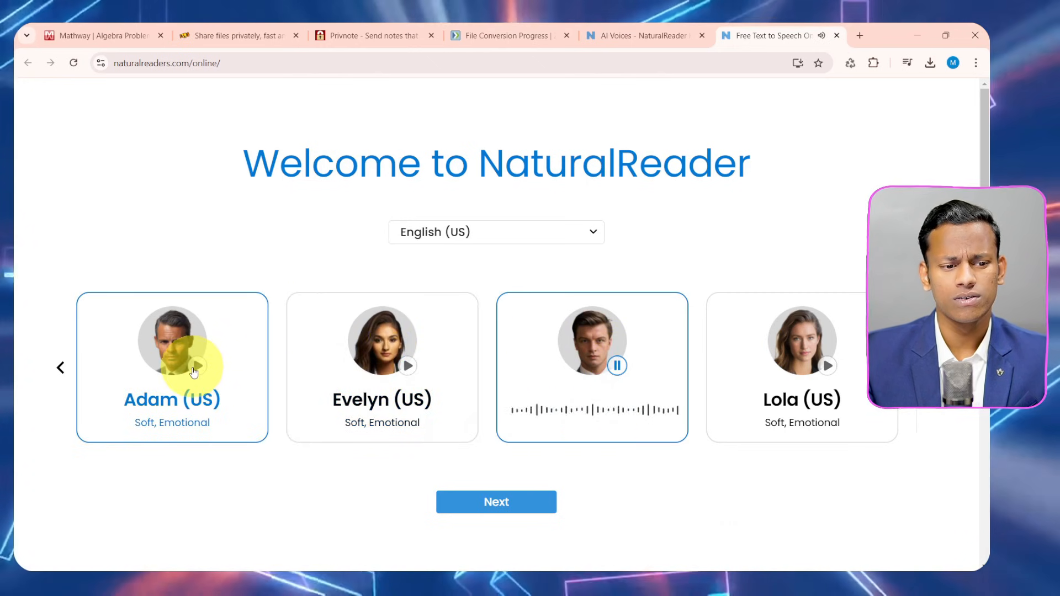
{"action": "left_click", "coordinate": [196, 367]}
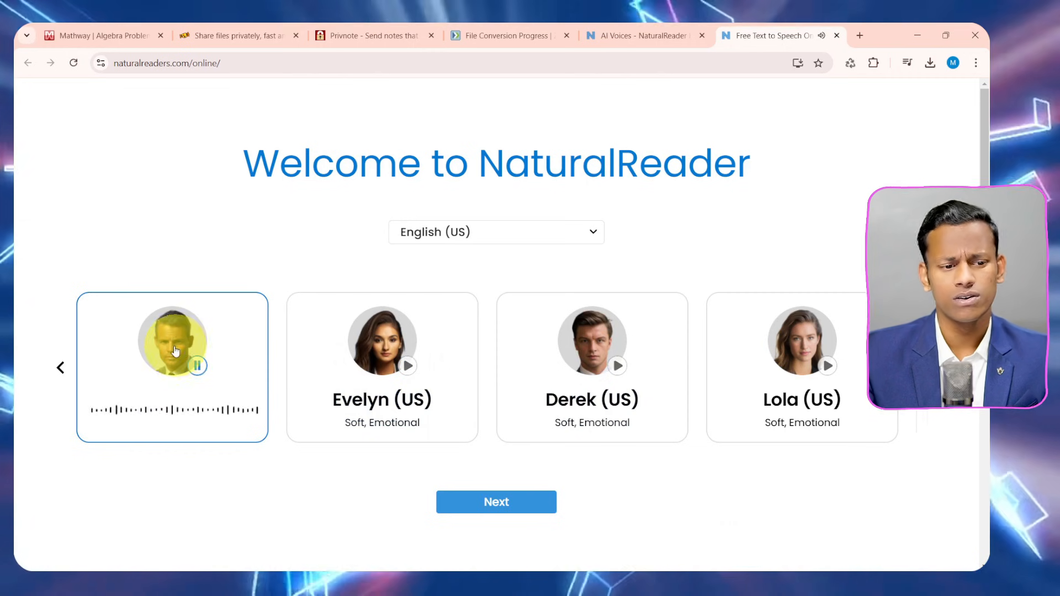
{"action": "left_click", "coordinate": [502, 503]}
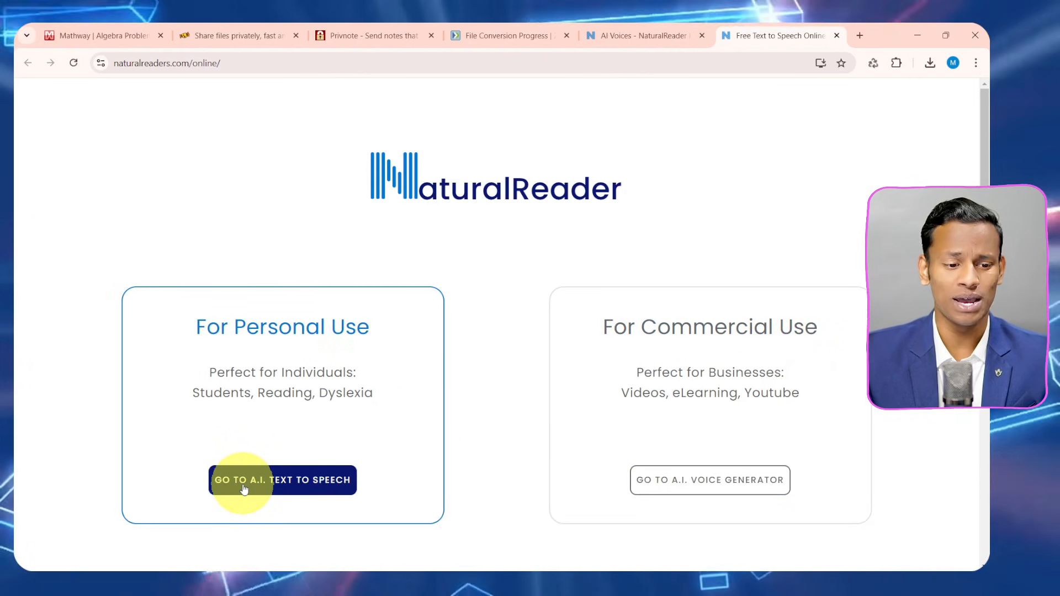
{"action": "left_click", "coordinate": [244, 488]}
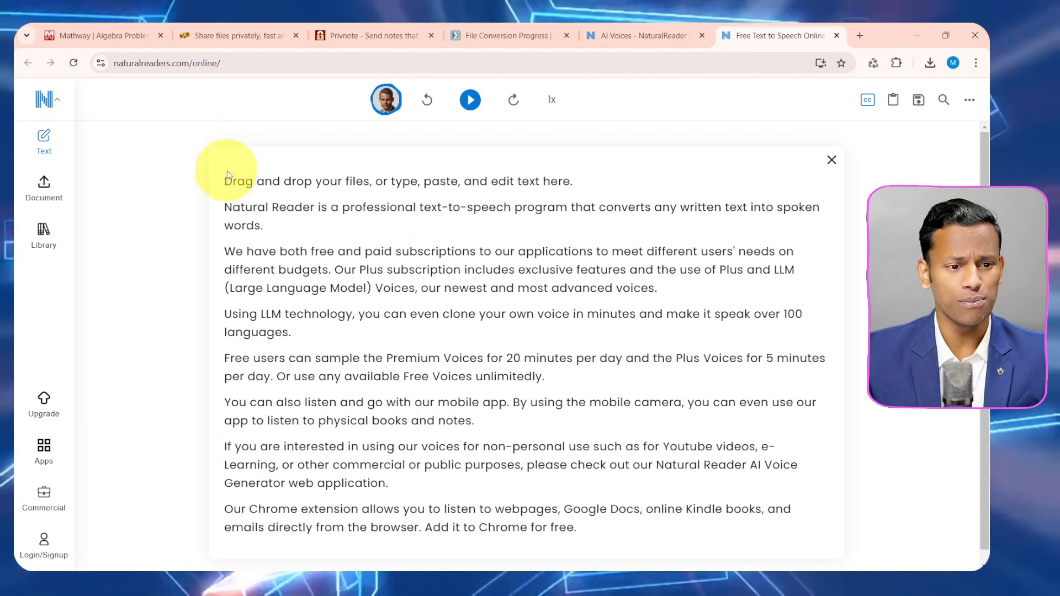
Play the sample text aloud, pause the reading after the second sentence begins, and clear the text box.
{"action": "left_click_drag", "start_coordinate": [226, 182], "coordinate": [610, 540]}
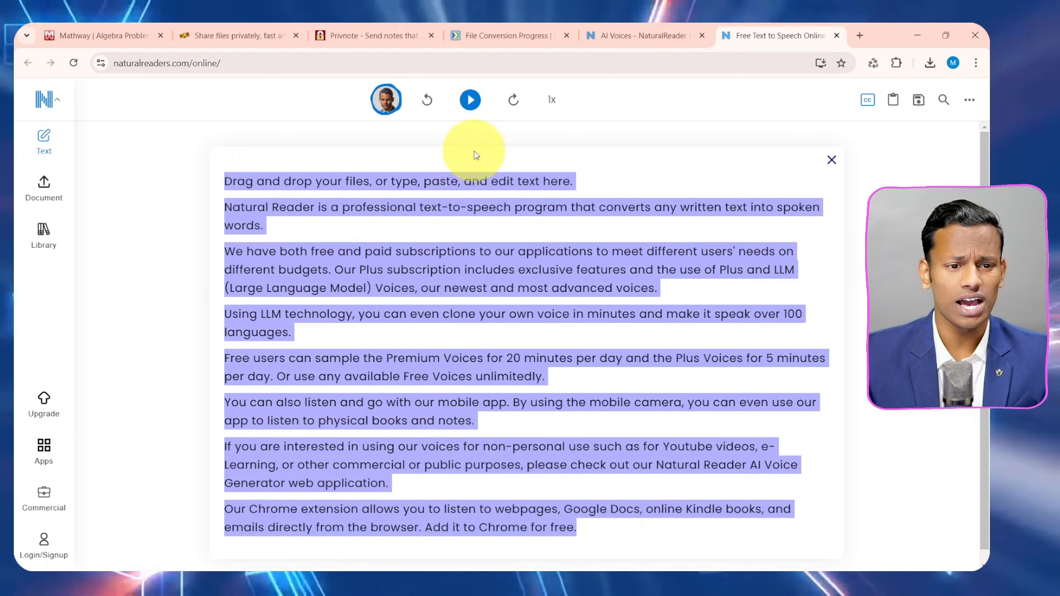
{"action": "left_click", "coordinate": [379, 175]}
{"action": "left_click", "coordinate": [471, 101]}
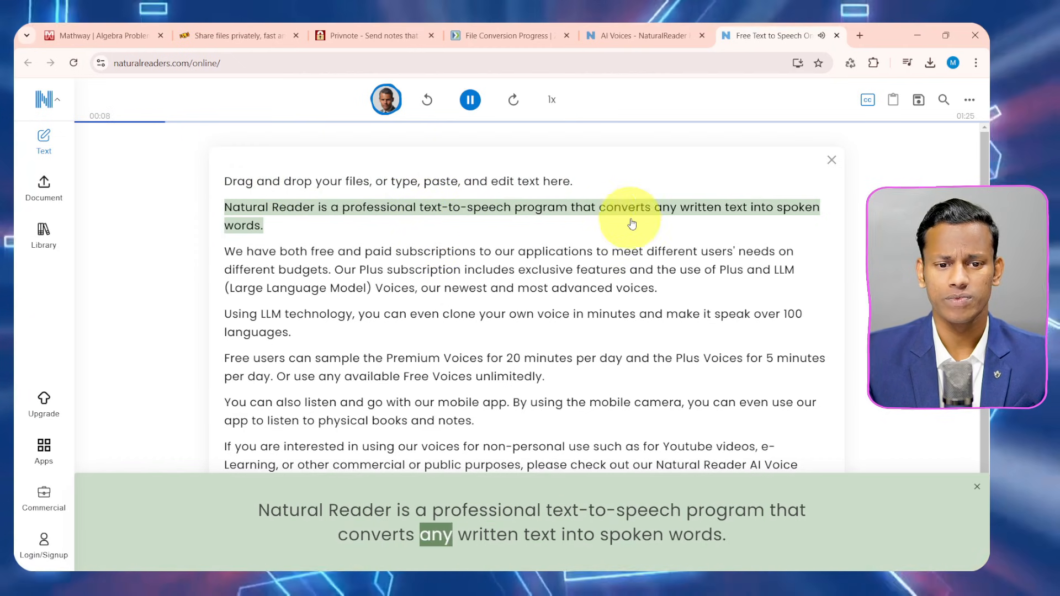
{"action": "left_click", "coordinate": [471, 100]}
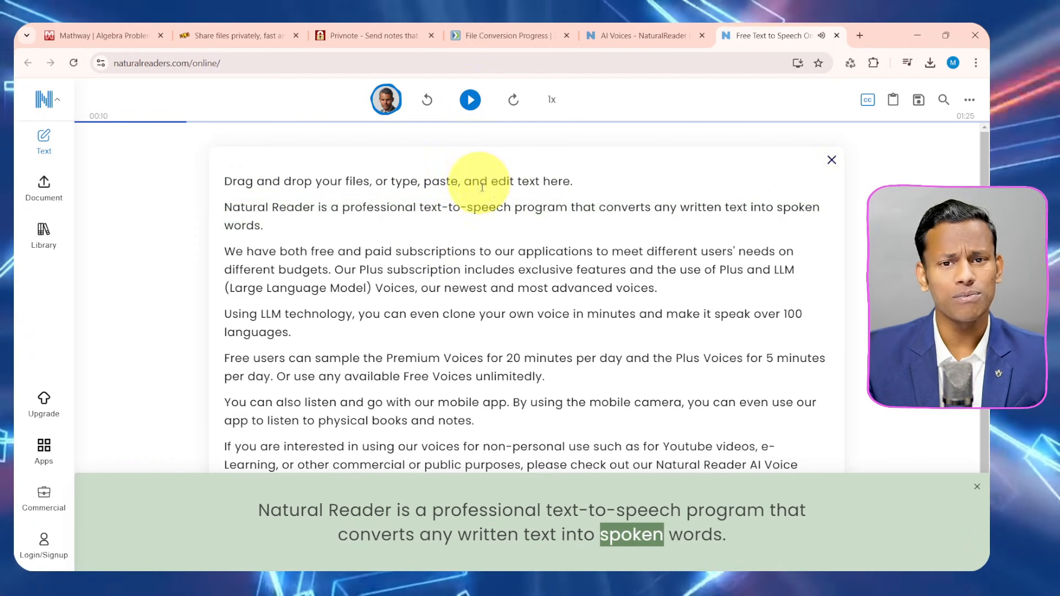
{"action": "left_click", "coordinate": [832, 161]}
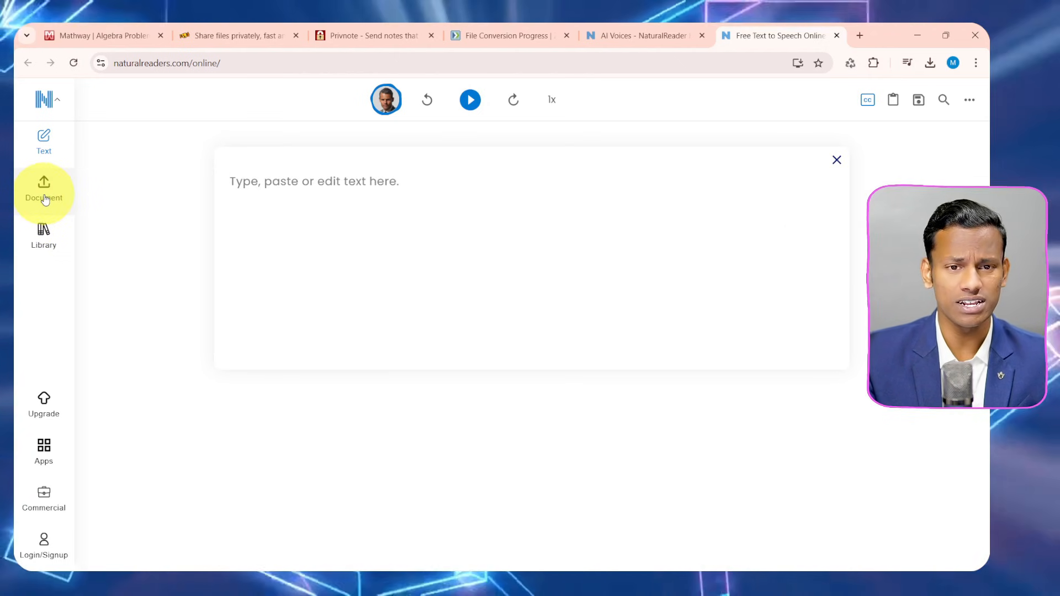
Upload the Beginning Robotics with Raspberry Pi and Arduino PDF from the Desktop and skip the sign-up offer.
{"action": "left_click", "coordinate": [46, 200]}
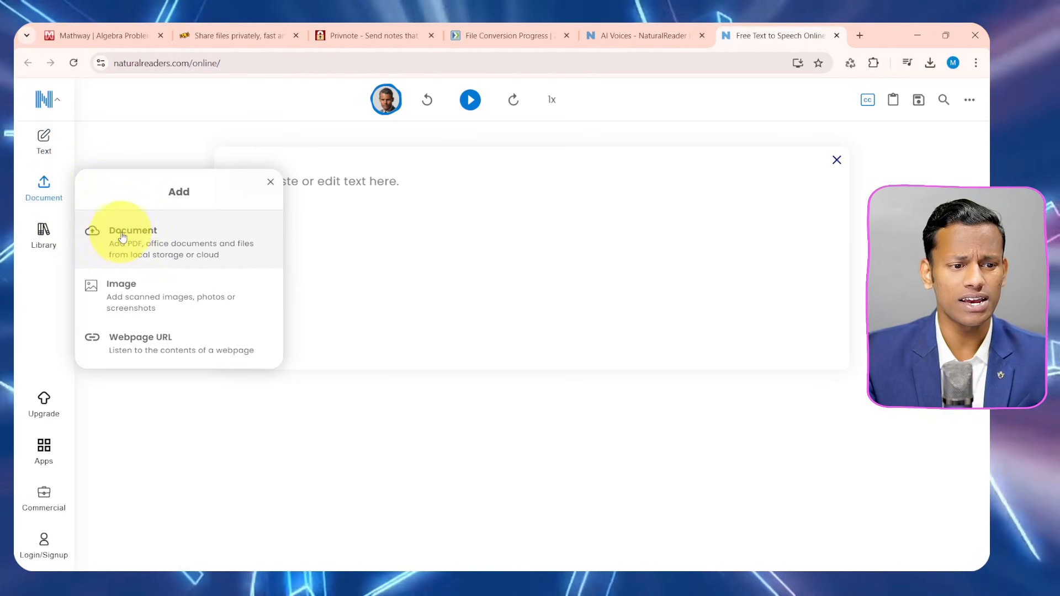
{"action": "left_click", "coordinate": [159, 243]}
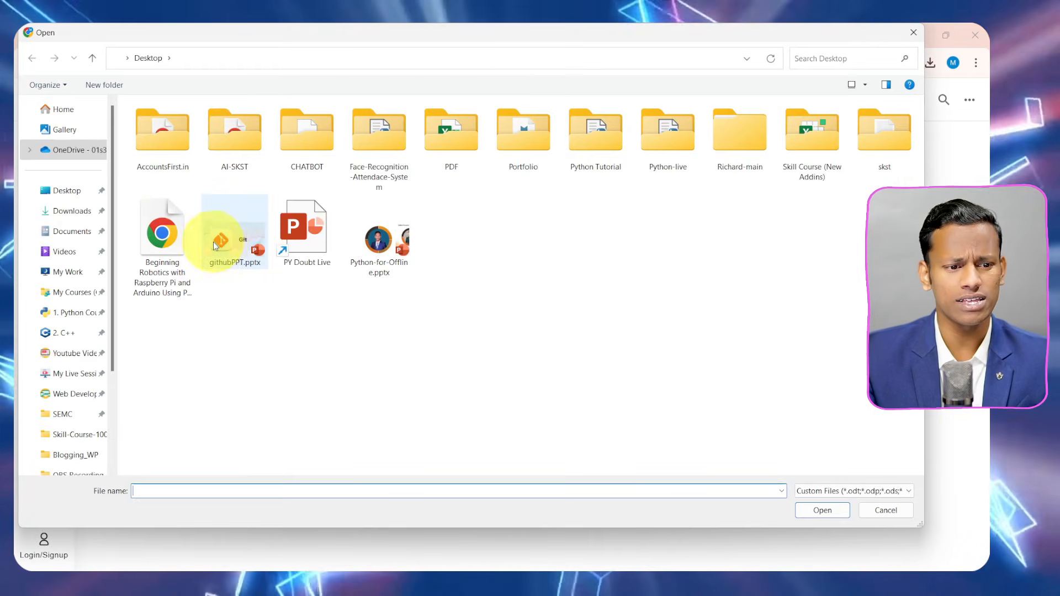
{"action": "left_click", "coordinate": [167, 249]}
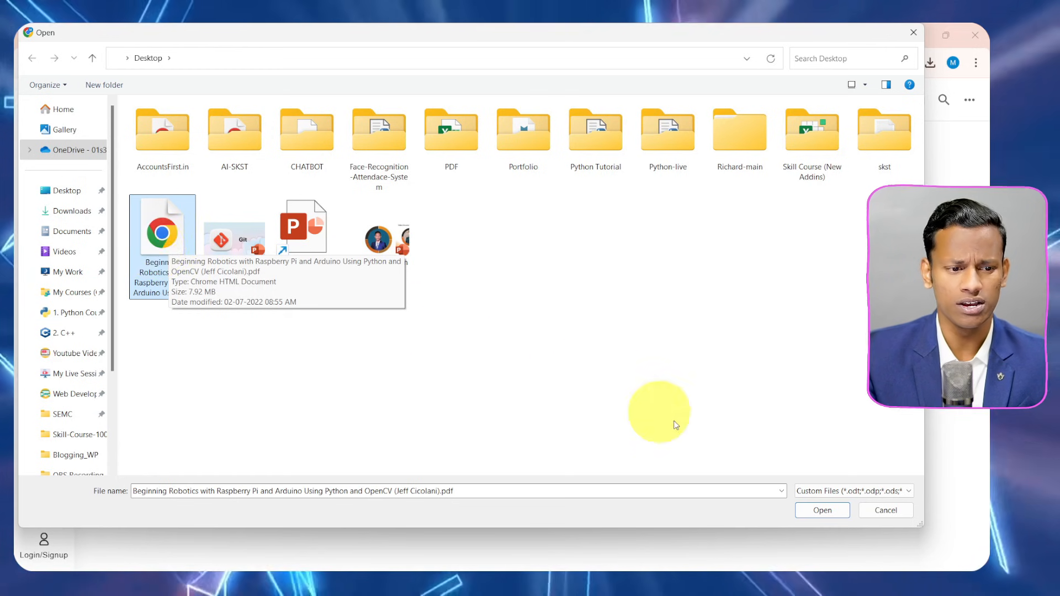
{"action": "left_click", "coordinate": [817, 510]}
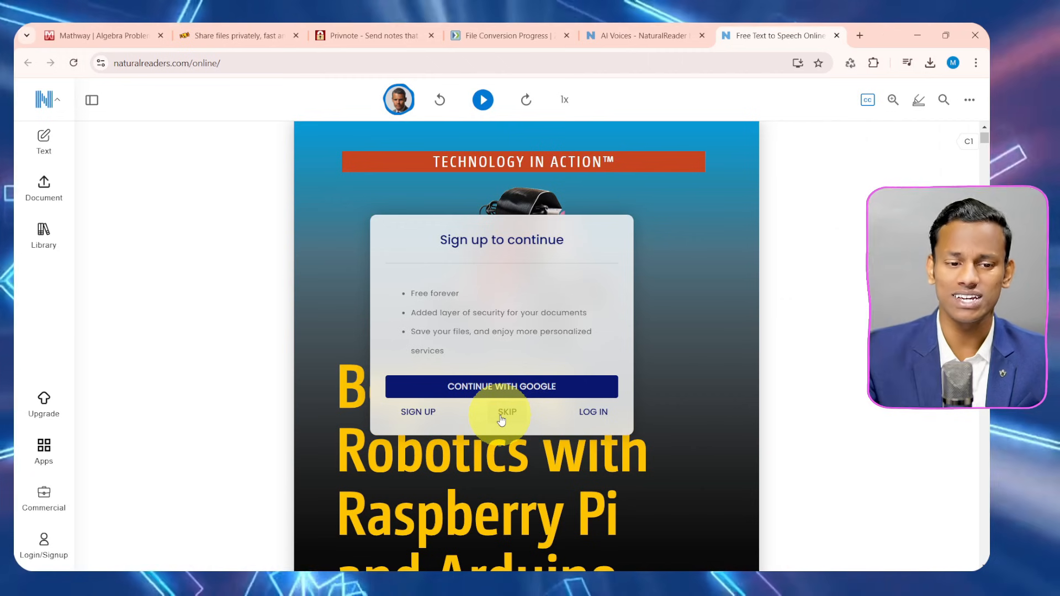
{"action": "left_click", "coordinate": [502, 415]}
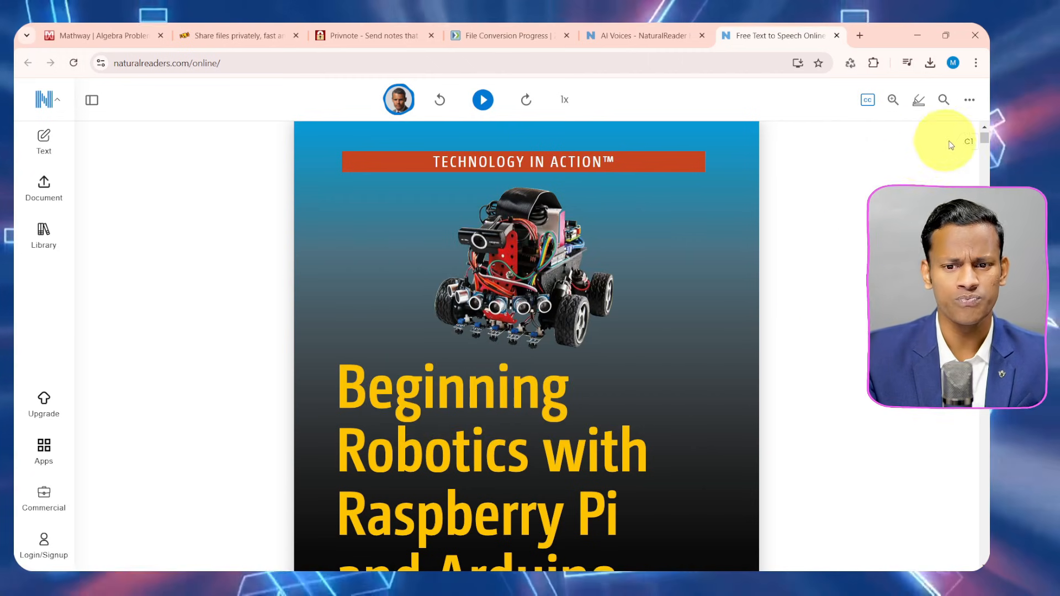
Find Chapter 2, "An Introduction to Raspberry Pi", play its opening paragraph aloud, and pause at the "Downloading and Installing Raspbian" heading.
{"action": "left_click_drag", "start_coordinate": [987, 140], "coordinate": [978, 179]}
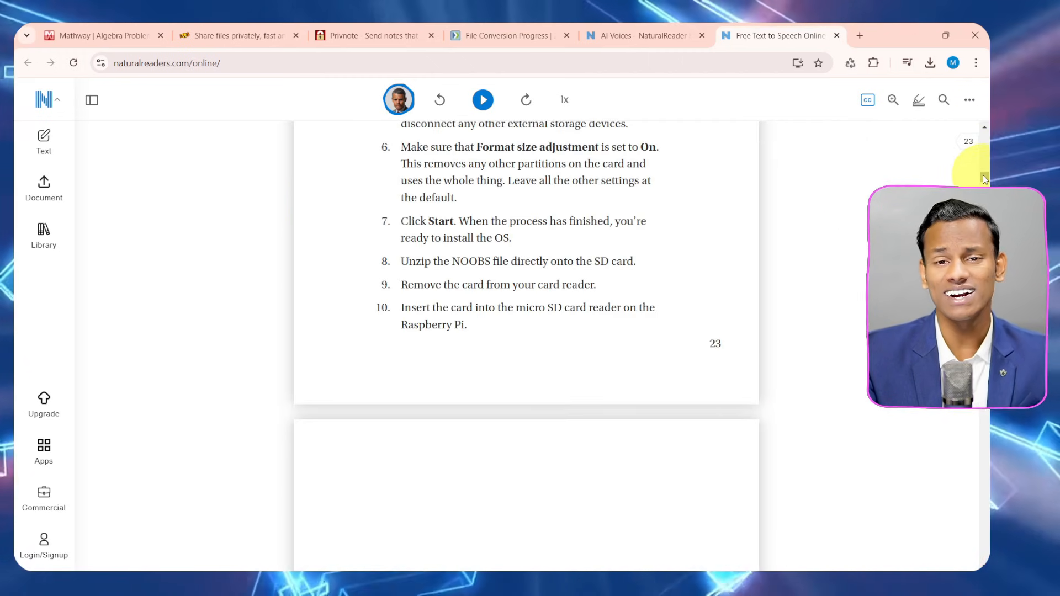
{"action": "scroll", "coordinate": [621, 310], "scroll_direction": "up", "scroll_amount": 15}
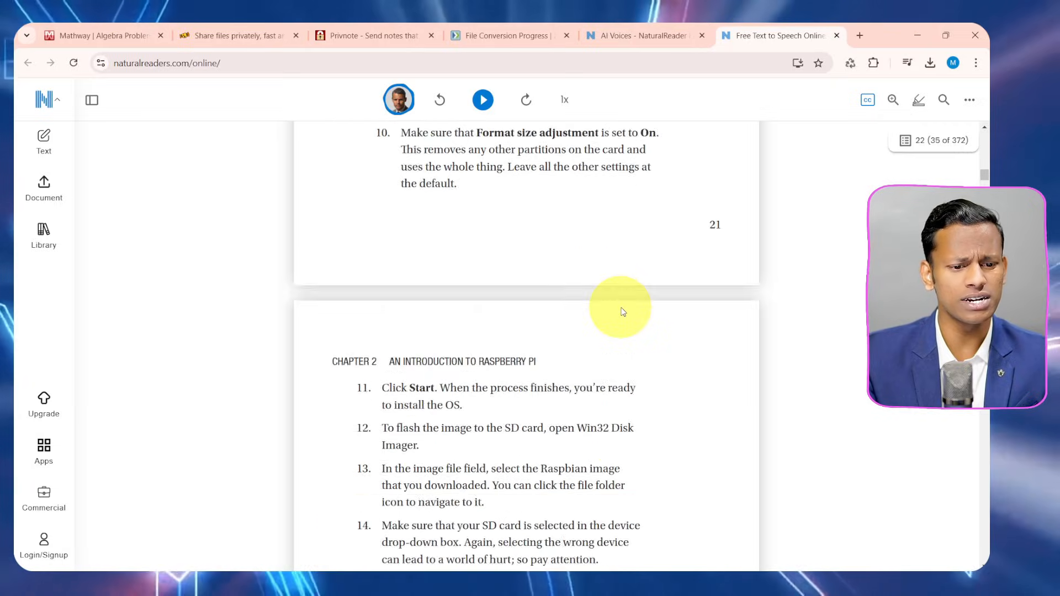
{"action": "scroll", "coordinate": [623, 311], "scroll_direction": "up", "scroll_amount": 20}
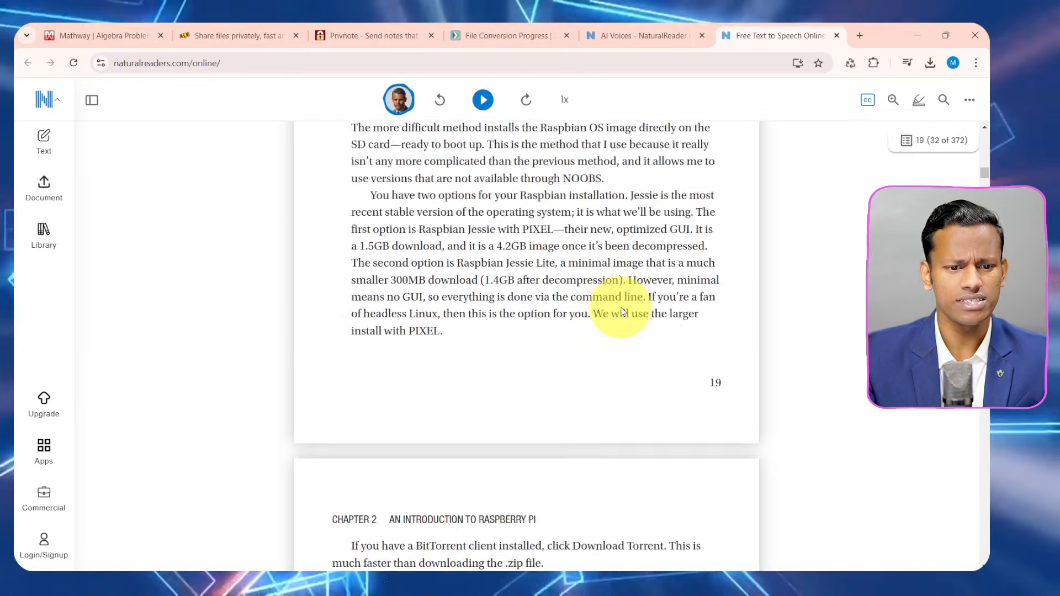
{"action": "scroll", "coordinate": [623, 311], "scroll_direction": "up", "scroll_amount": 20}
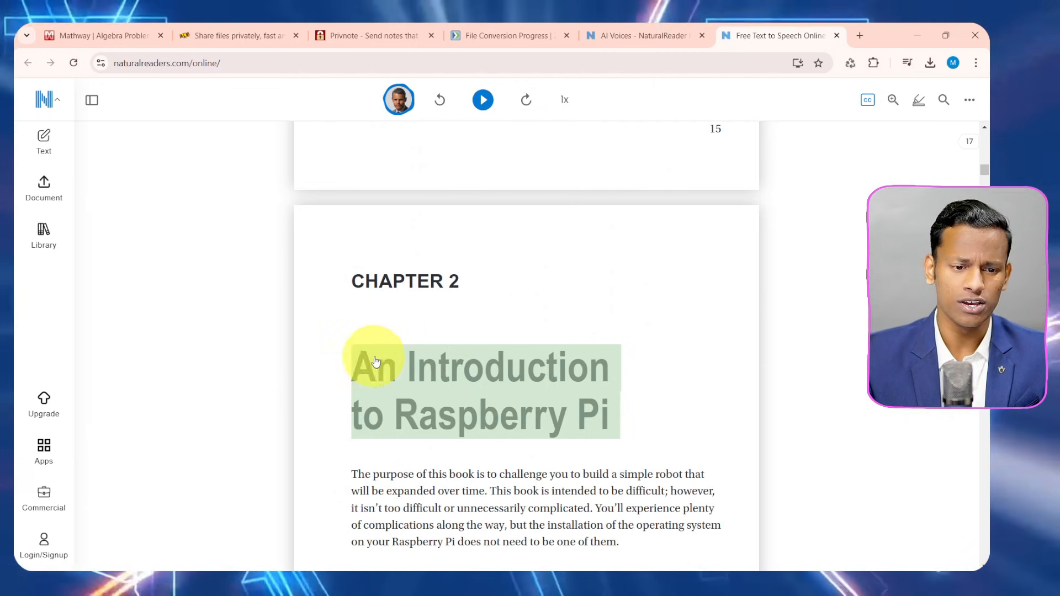
{"action": "scroll", "coordinate": [432, 365], "scroll_direction": "down", "scroll_amount": 1}
{"action": "left_click", "coordinate": [391, 330]}
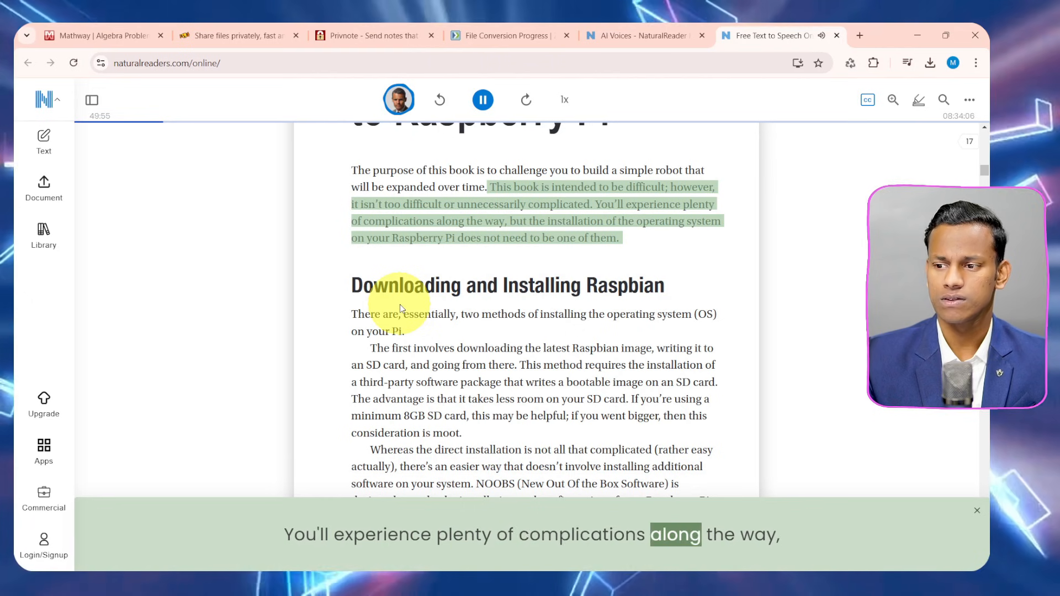
{"action": "left_click", "coordinate": [483, 104]}
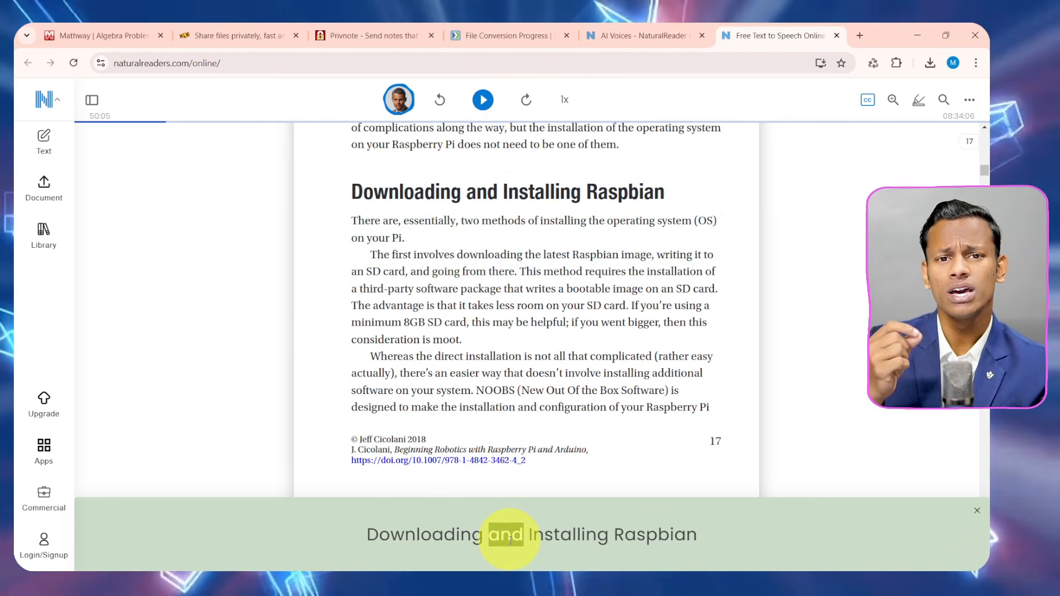
{"action": "scroll", "coordinate": [533, 343], "scroll_direction": "up", "scroll_amount": 3}
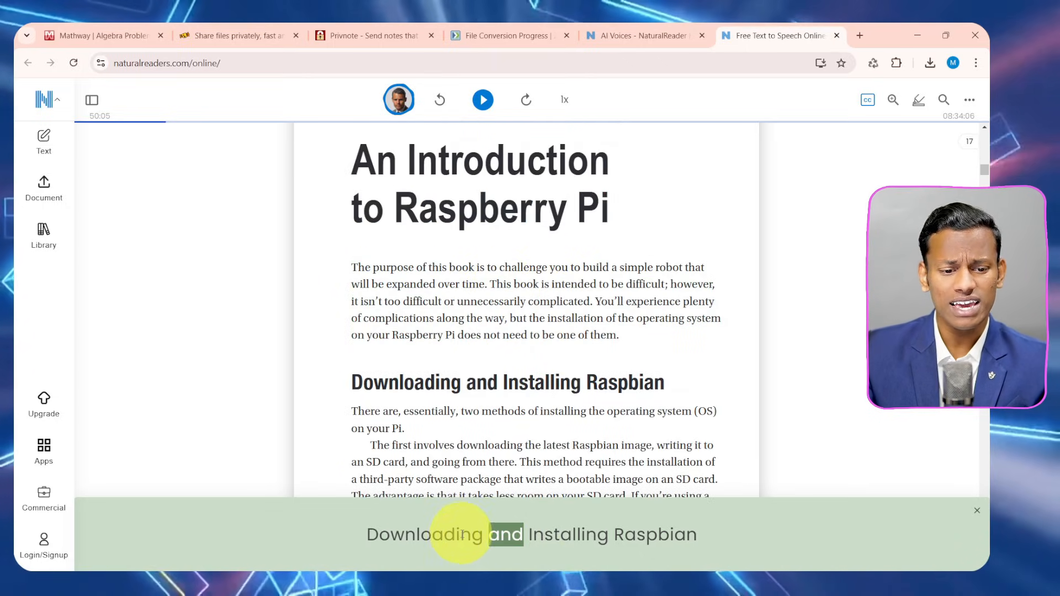
{"action": "left_click_drag", "start_coordinate": [379, 534], "coordinate": [657, 534]}
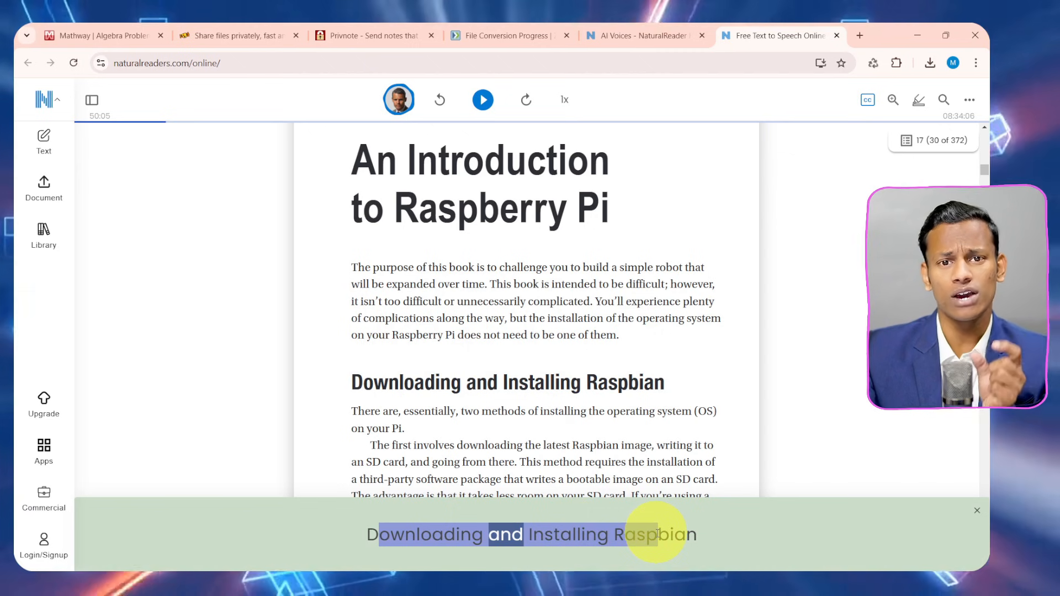
{"action": "left_click", "coordinate": [501, 546]}
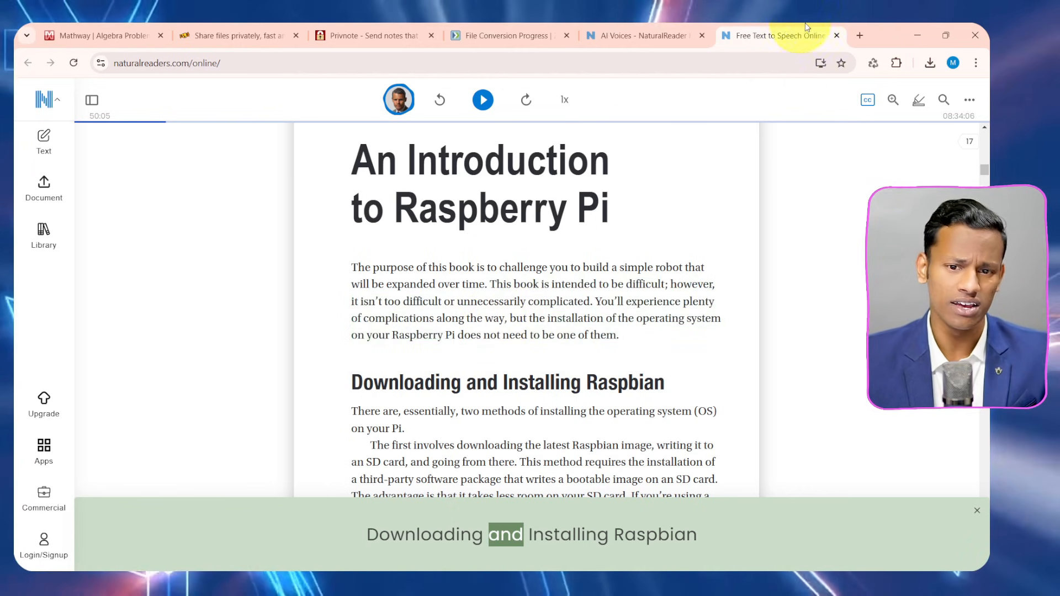
Search the web for "photofunia" in a new browser tab and open the PhotoFunia All effects page.
{"action": "left_click", "coordinate": [863, 35]}
{"action": "type", "text": "photo"}
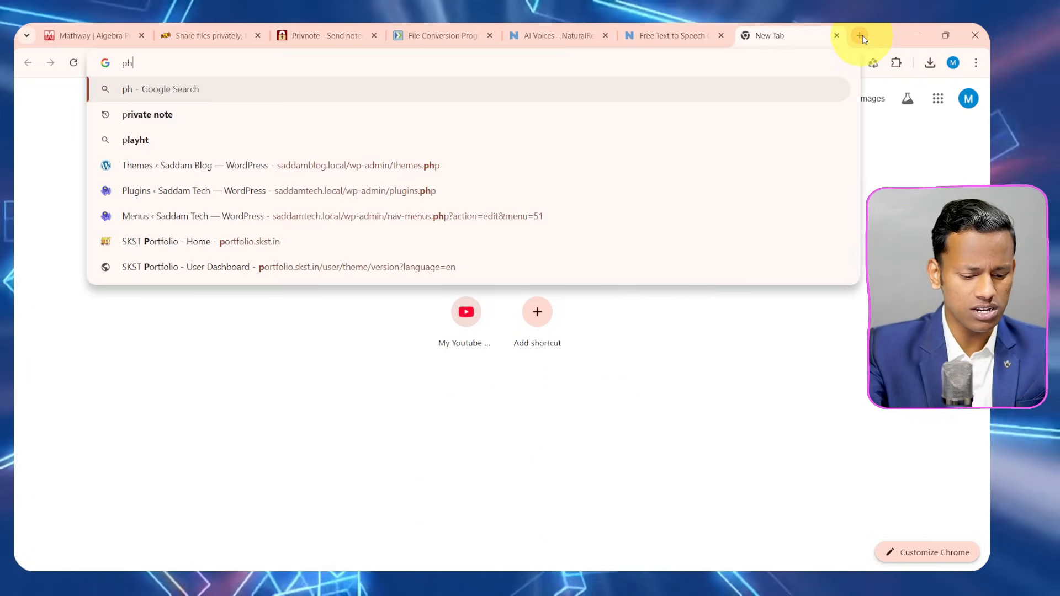
{"action": "type", "text": "funia"}
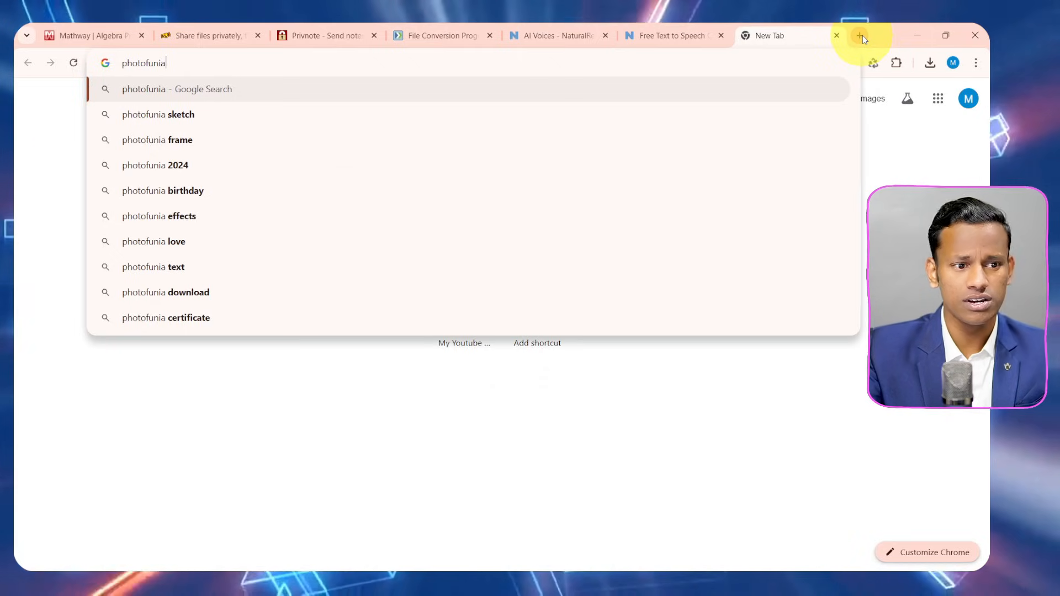
{"action": "key", "text": "Return"}
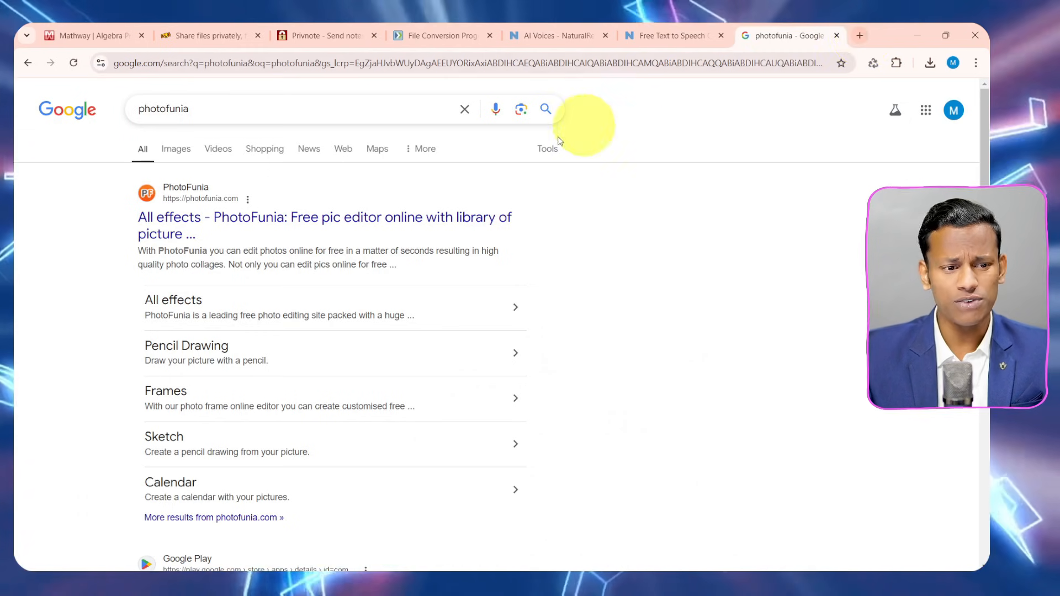
{"action": "left_click", "coordinate": [377, 228]}
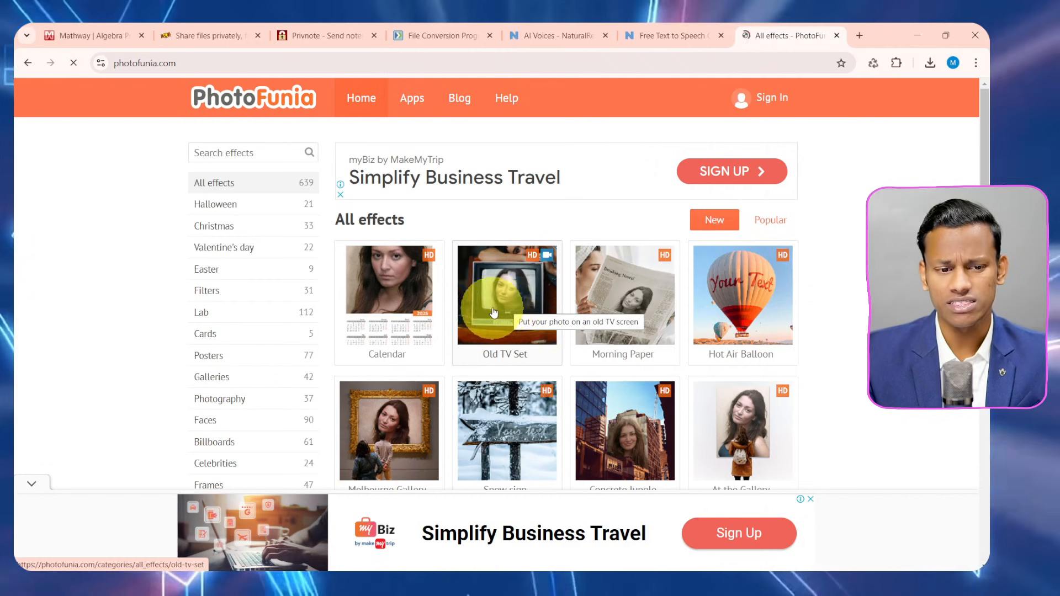
Look through the photo effects on the PhotoFunia All effects page.
{"action": "left_click", "coordinate": [514, 297]}
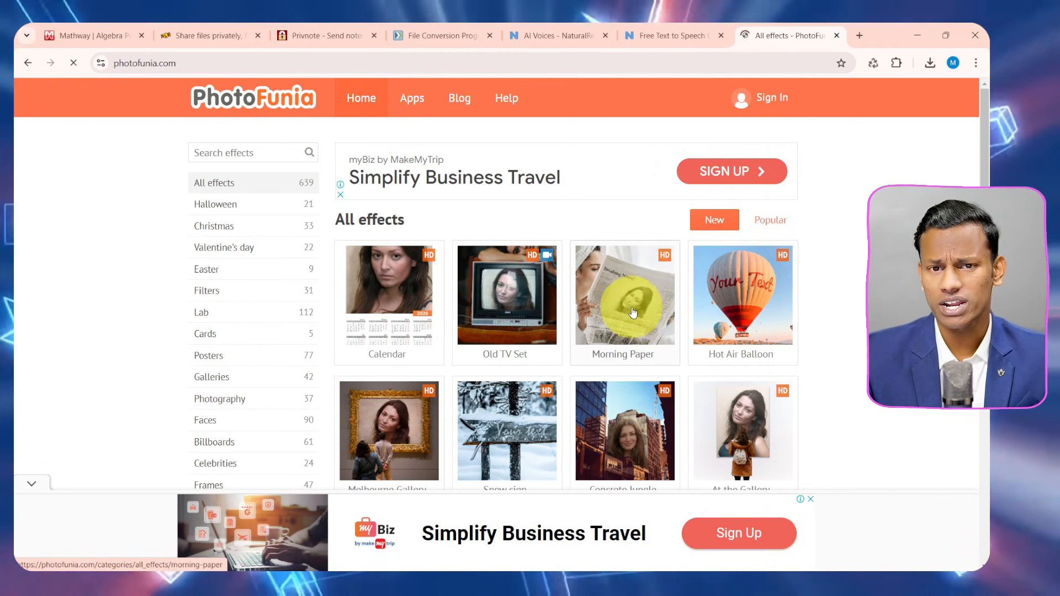
{"action": "scroll", "coordinate": [624, 276], "scroll_direction": "down", "scroll_amount": 8}
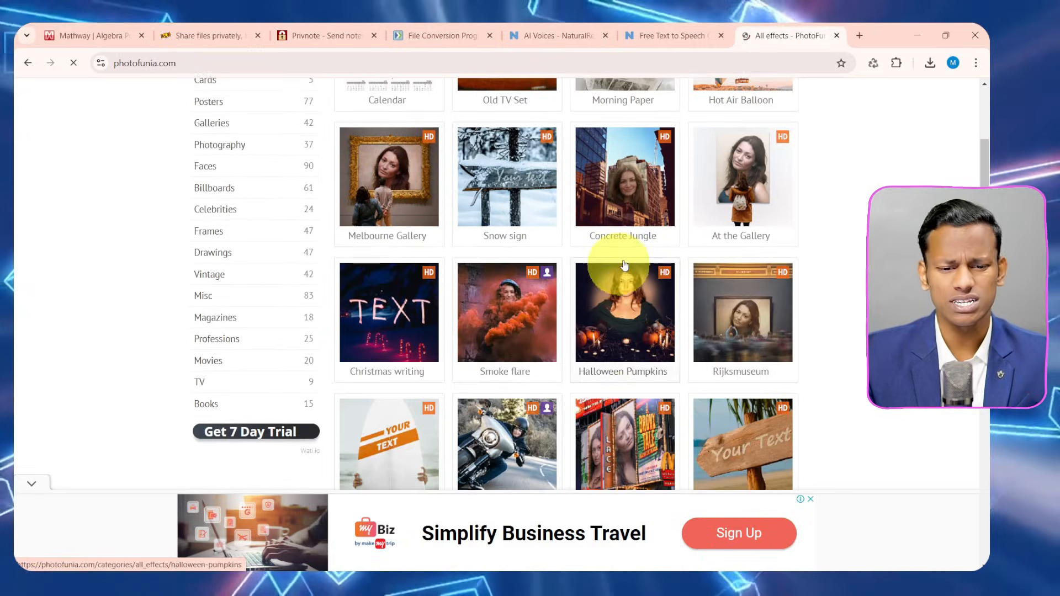
{"action": "scroll", "coordinate": [611, 354], "scroll_direction": "down", "scroll_amount": 3}
{"action": "scroll", "coordinate": [619, 342], "scroll_direction": "up", "scroll_amount": 4}
{"action": "scroll", "coordinate": [635, 308], "scroll_direction": "down", "scroll_amount": 3}
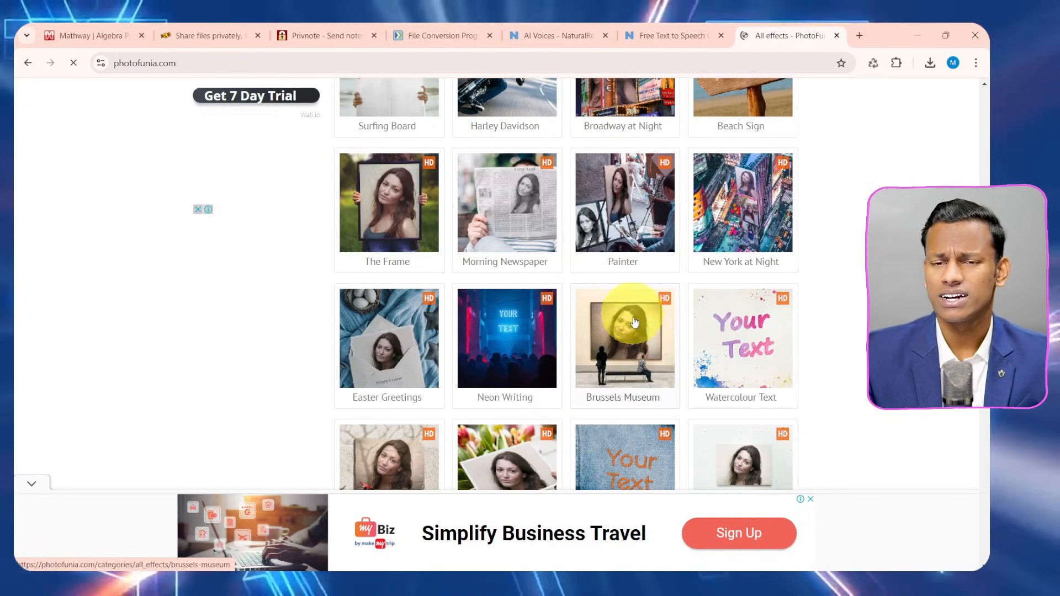
{"action": "scroll", "coordinate": [607, 299], "scroll_direction": "up", "scroll_amount": 3}
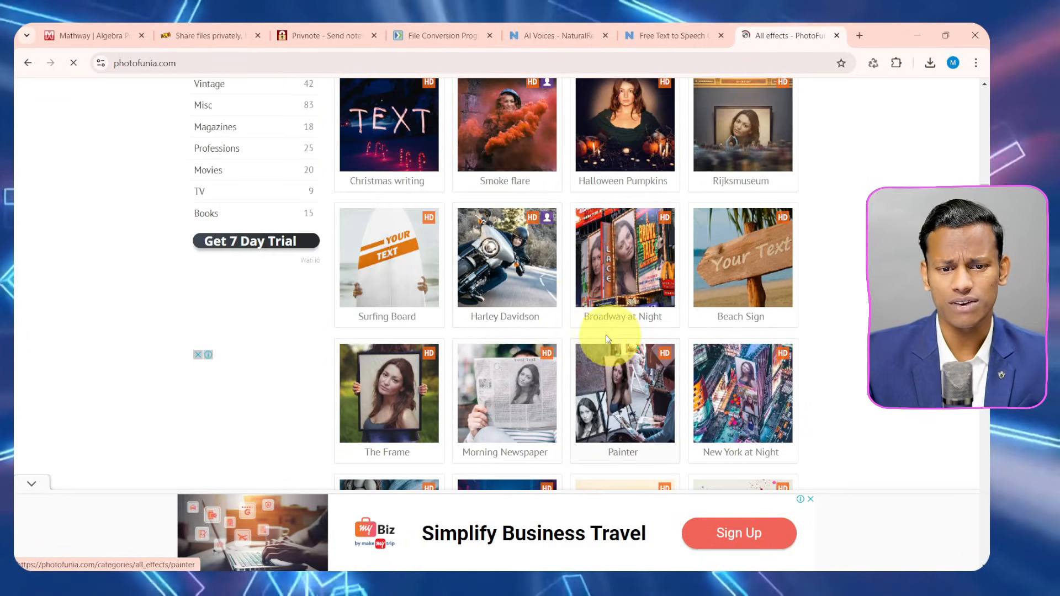
{"action": "scroll", "coordinate": [547, 315], "scroll_direction": "up", "scroll_amount": 4}
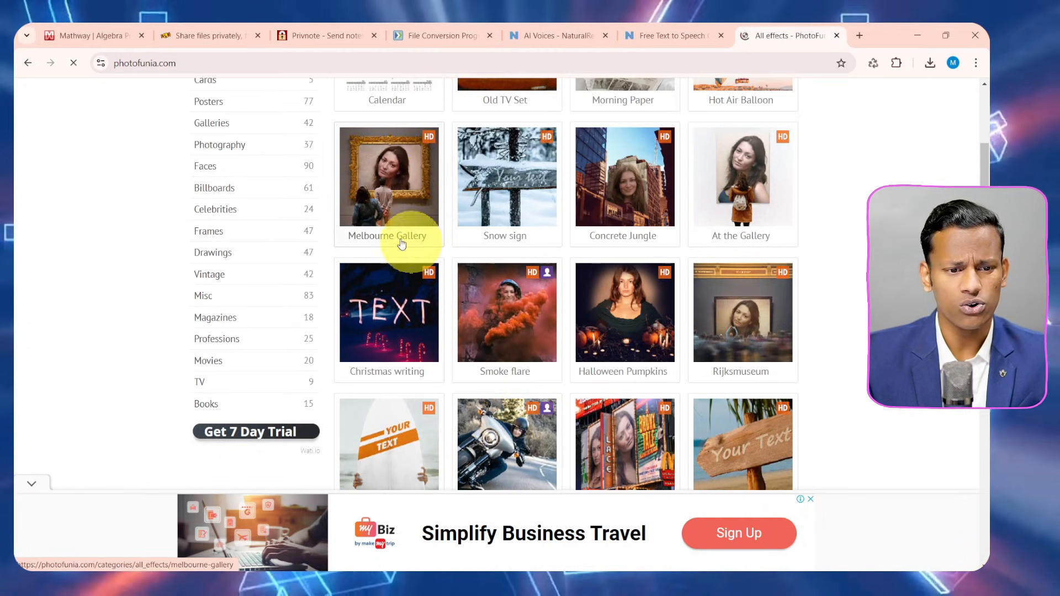
Open the Calendar effect, dismissing the full-page ad, and keep the calendar type set to Year.
{"action": "scroll", "coordinate": [431, 283], "scroll_direction": "up", "scroll_amount": 2}
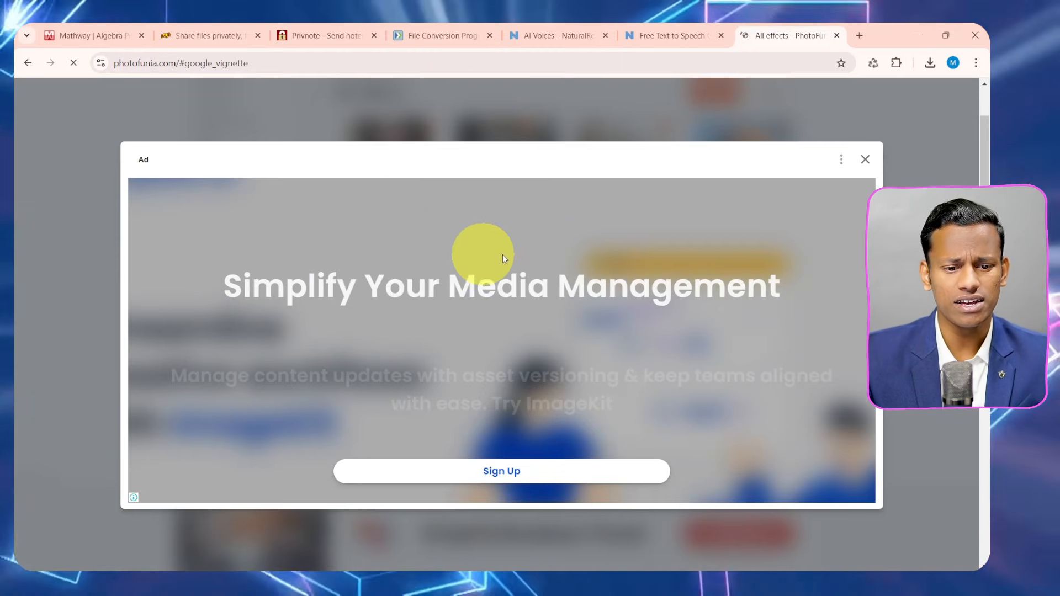
{"action": "left_click", "coordinate": [865, 160]}
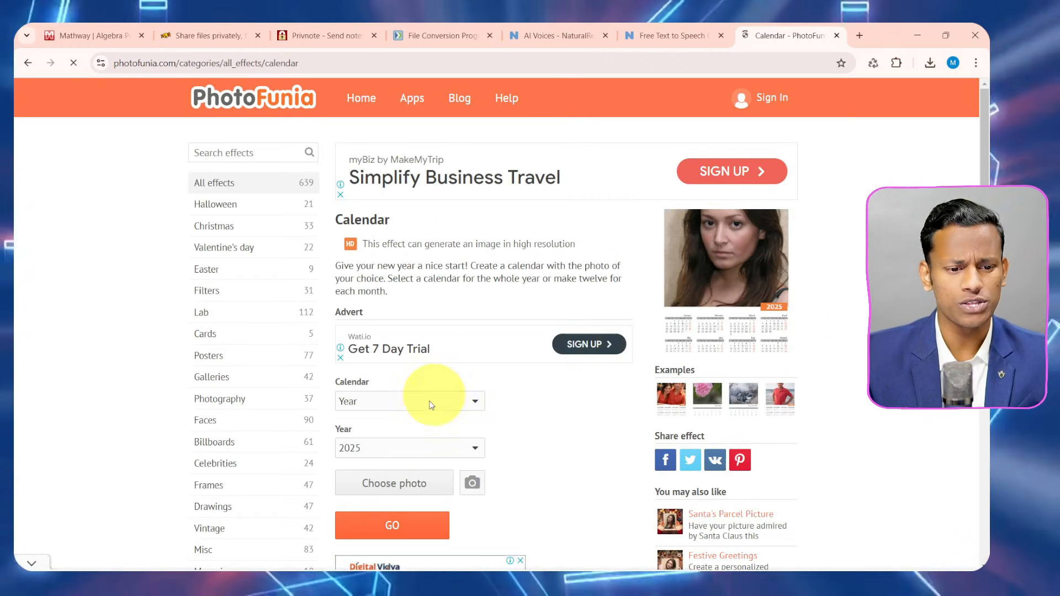
{"action": "scroll", "coordinate": [426, 381], "scroll_direction": "down", "scroll_amount": 1}
{"action": "scroll", "coordinate": [424, 363], "scroll_direction": "down", "scroll_amount": 2}
{"action": "left_click", "coordinate": [409, 212]}
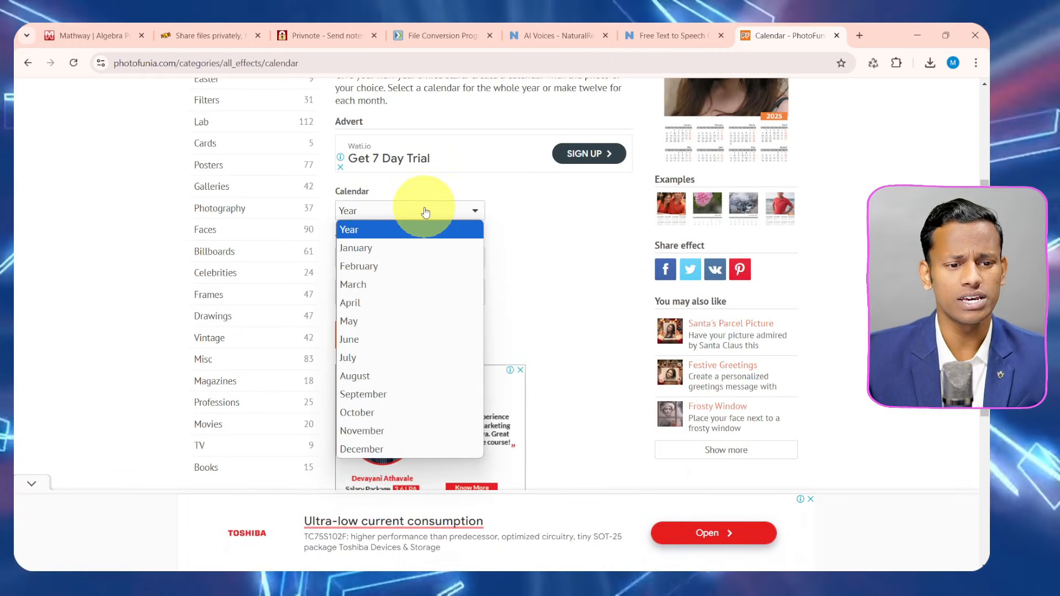
{"action": "left_click", "coordinate": [426, 209]}
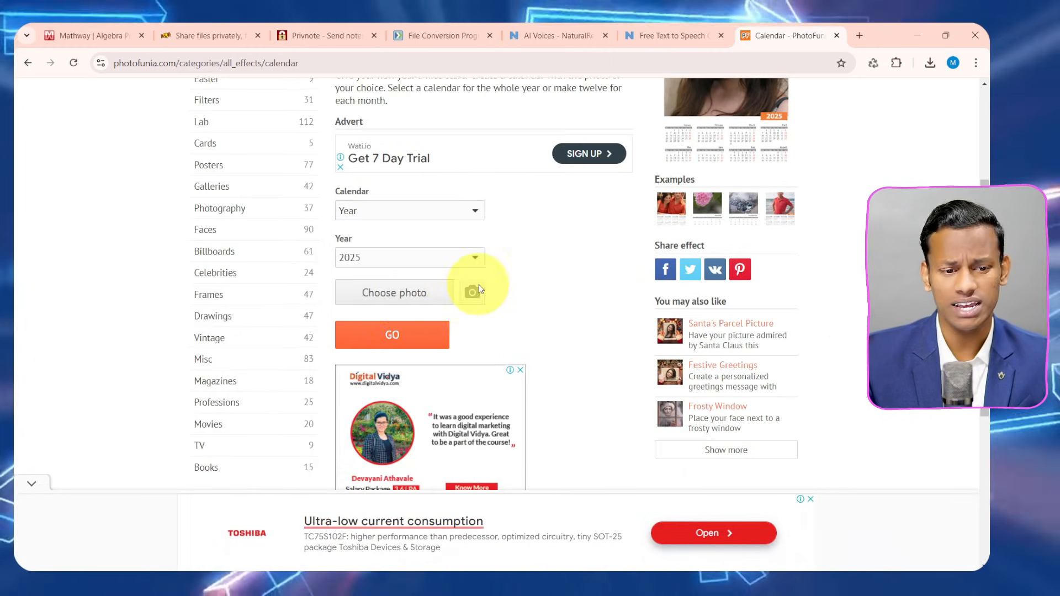
Upload a portrait photo from the computer for the Calendar effect and crop it to the suggested square area, dismissing the bottom ad.
{"action": "left_click", "coordinate": [394, 294]}
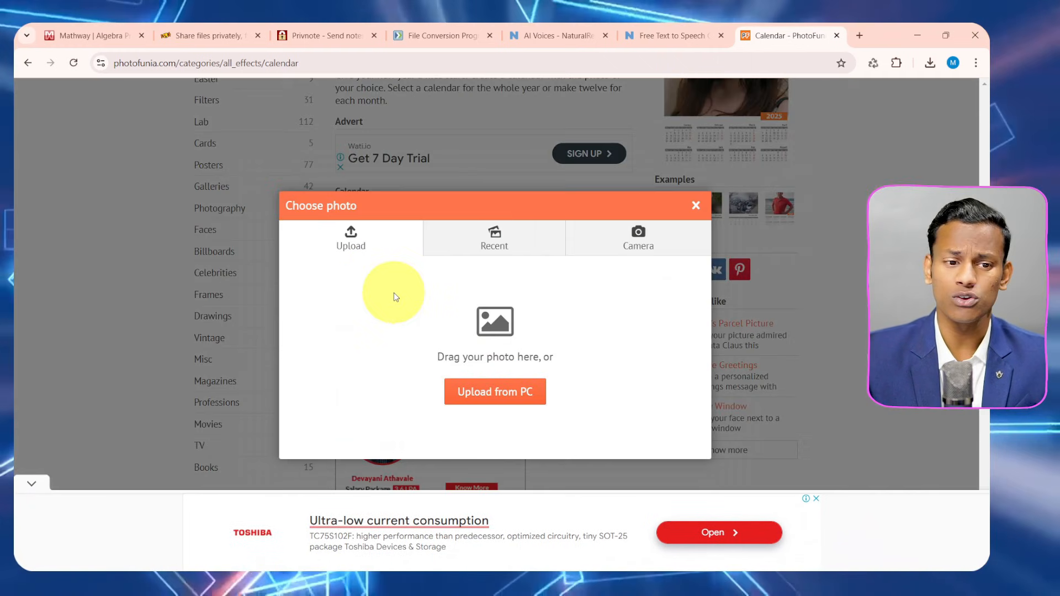
{"action": "left_click", "coordinate": [487, 396]}
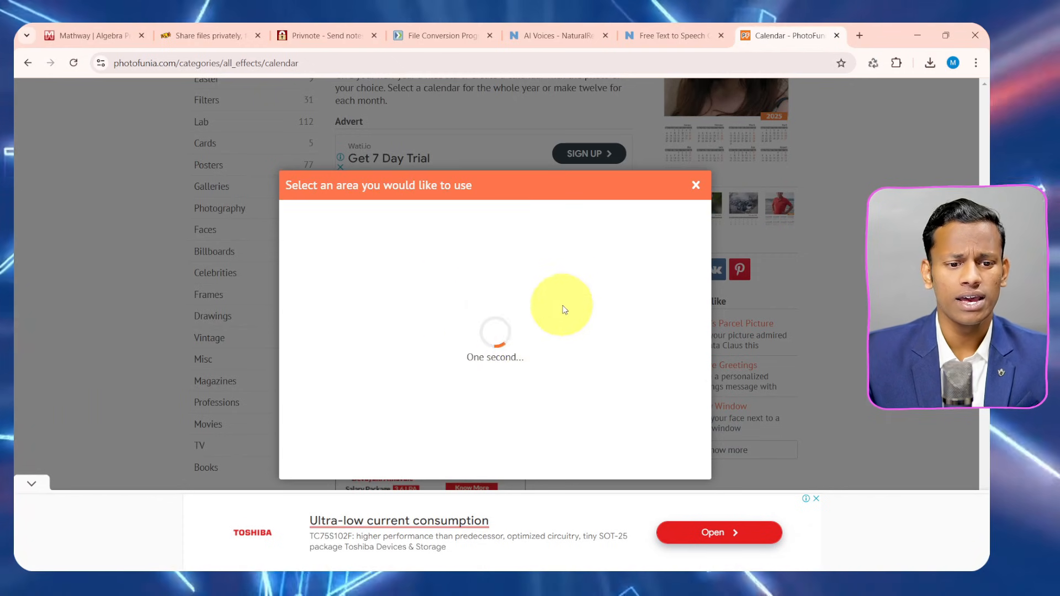
{"action": "left_click_drag", "start_coordinate": [486, 302], "coordinate": [502, 284]}
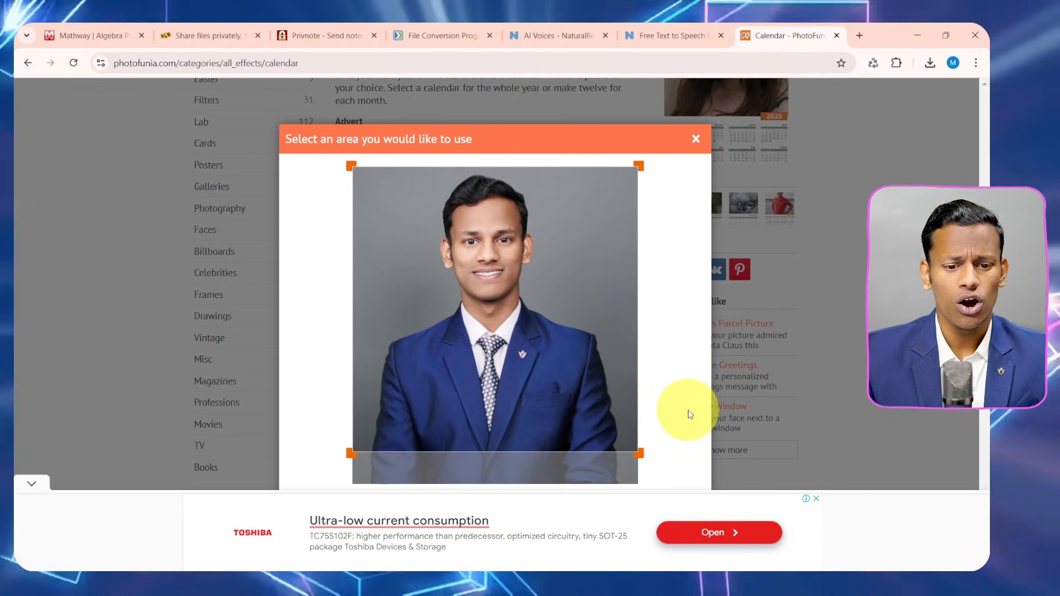
{"action": "left_click", "coordinate": [817, 500]}
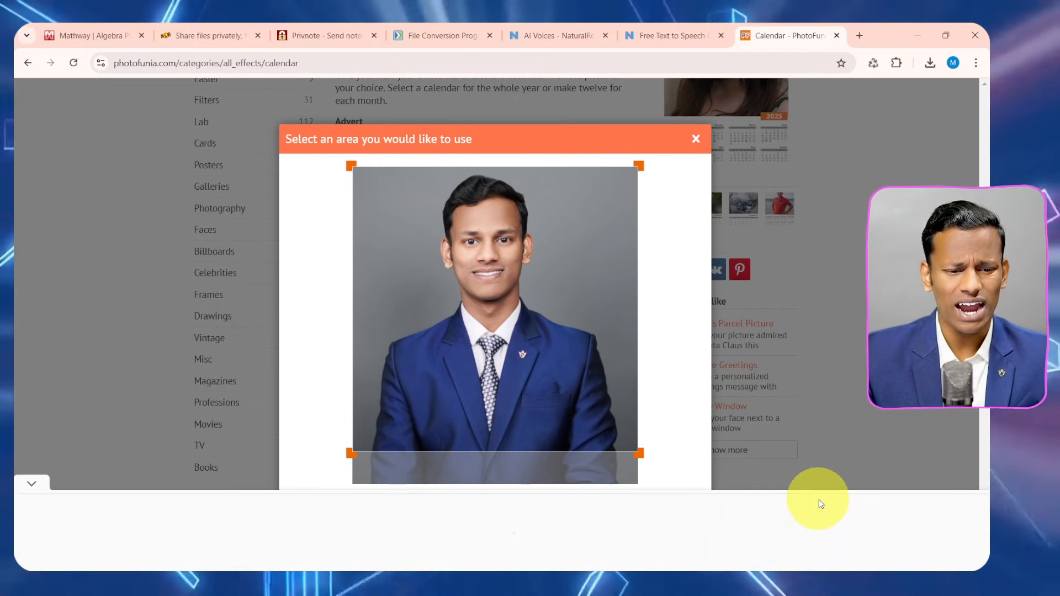
{"action": "left_click", "coordinate": [31, 484]}
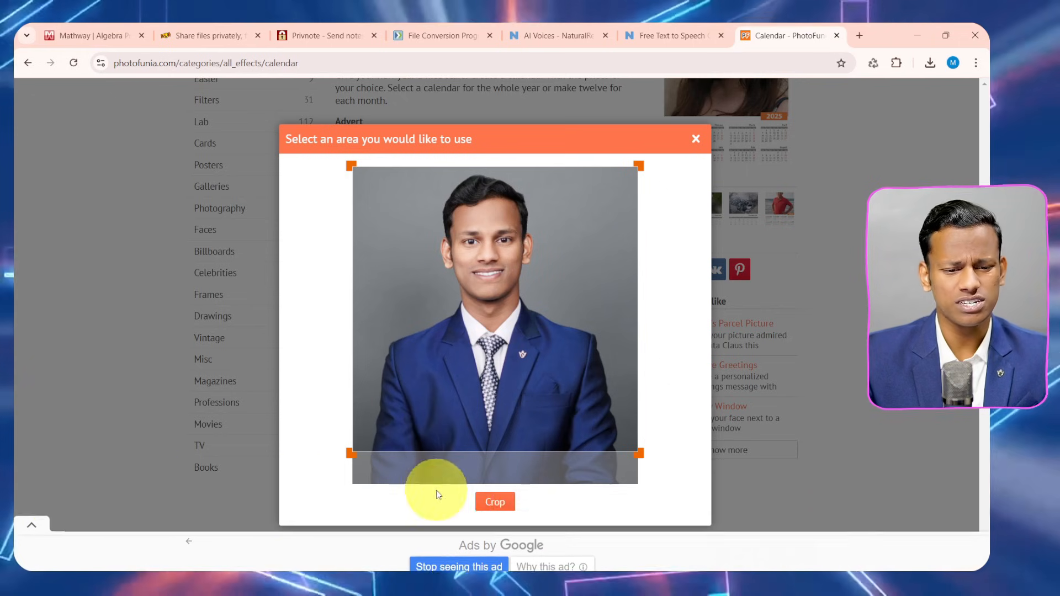
{"action": "left_click", "coordinate": [489, 504]}
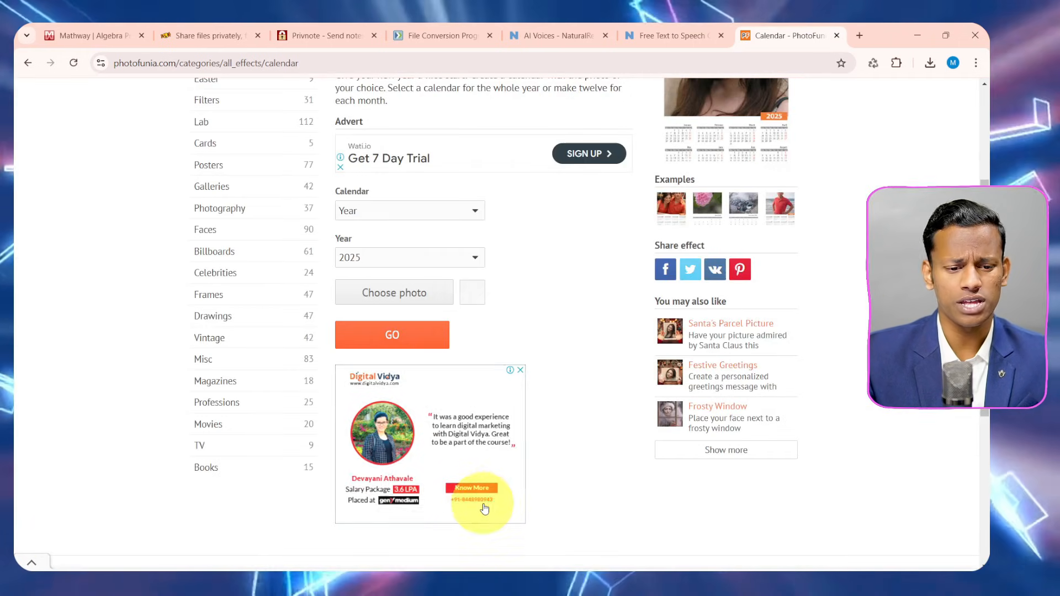
Generate the 2025 year calendar with the uploaded photo and review the result, including its download sizes.
{"action": "scroll", "coordinate": [401, 464], "scroll_direction": "up", "scroll_amount": 2}
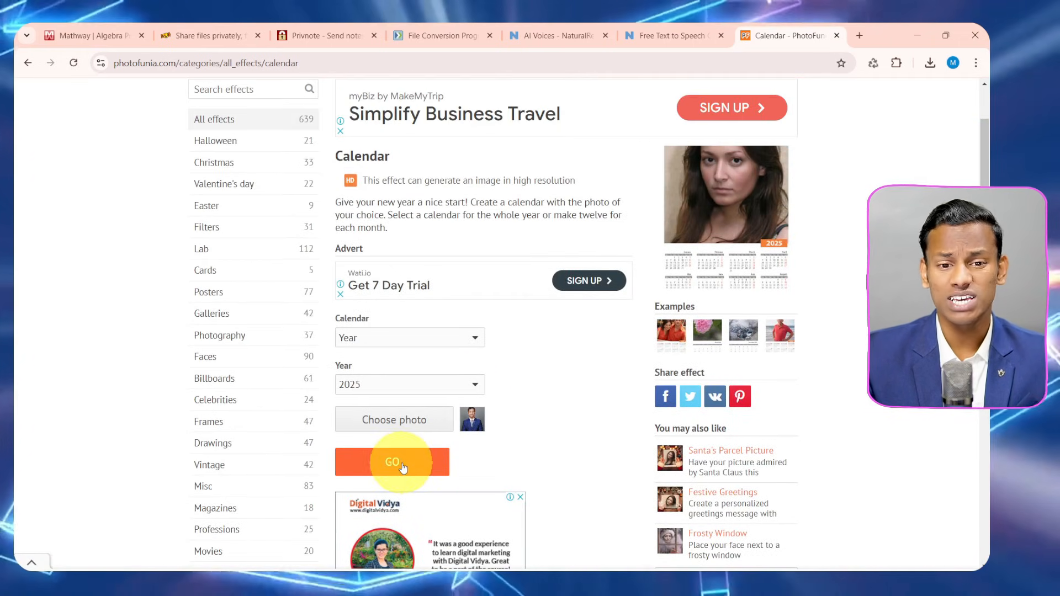
{"action": "left_click", "coordinate": [402, 468]}
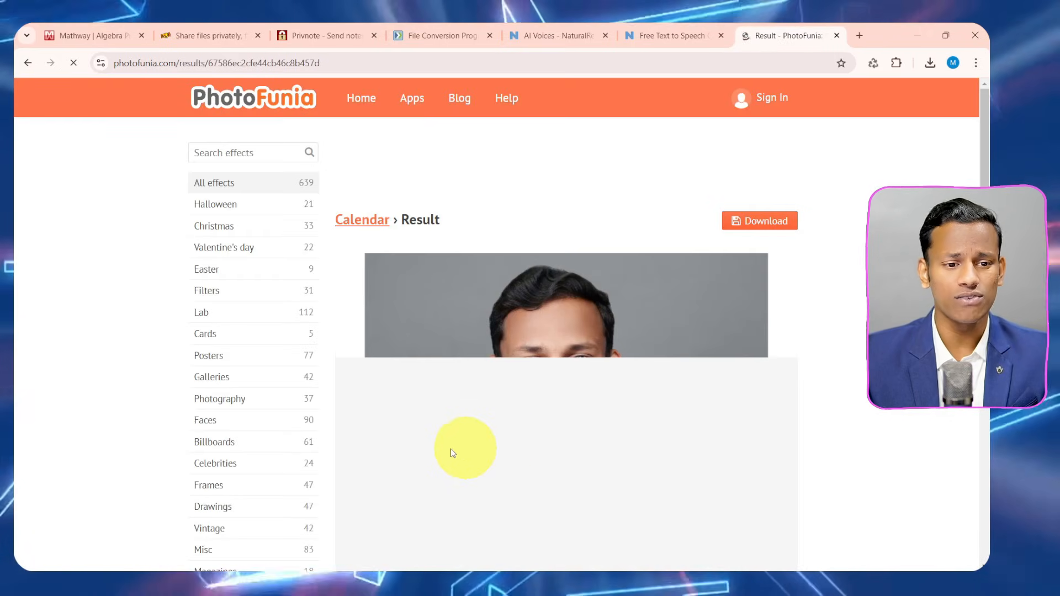
{"action": "scroll", "coordinate": [587, 244], "scroll_direction": "down", "scroll_amount": 6}
{"action": "scroll", "coordinate": [655, 372], "scroll_direction": "up", "scroll_amount": 4}
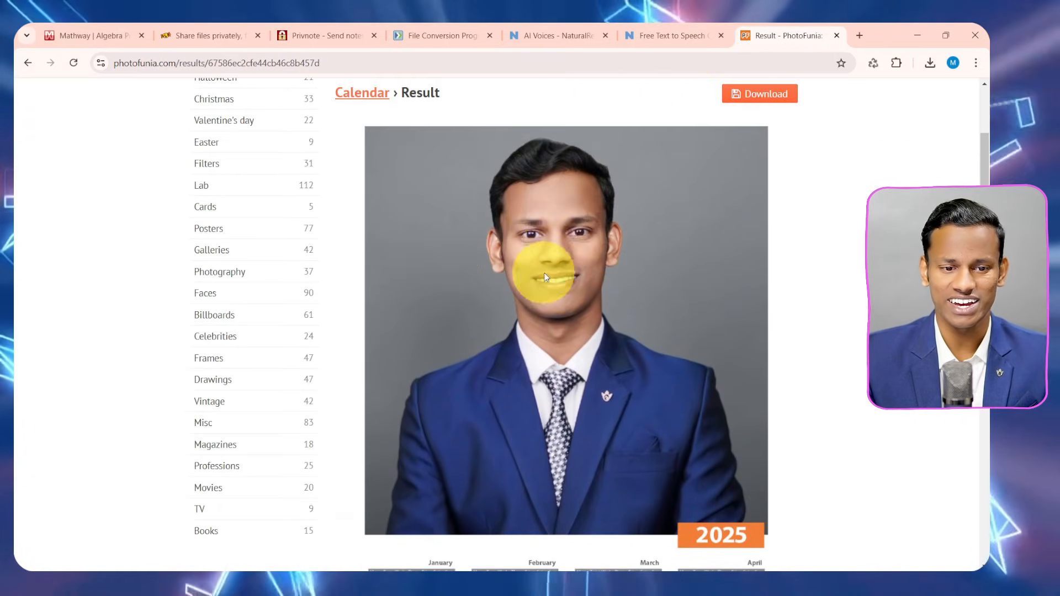
{"action": "scroll", "coordinate": [810, 276], "scroll_direction": "down", "scroll_amount": 3}
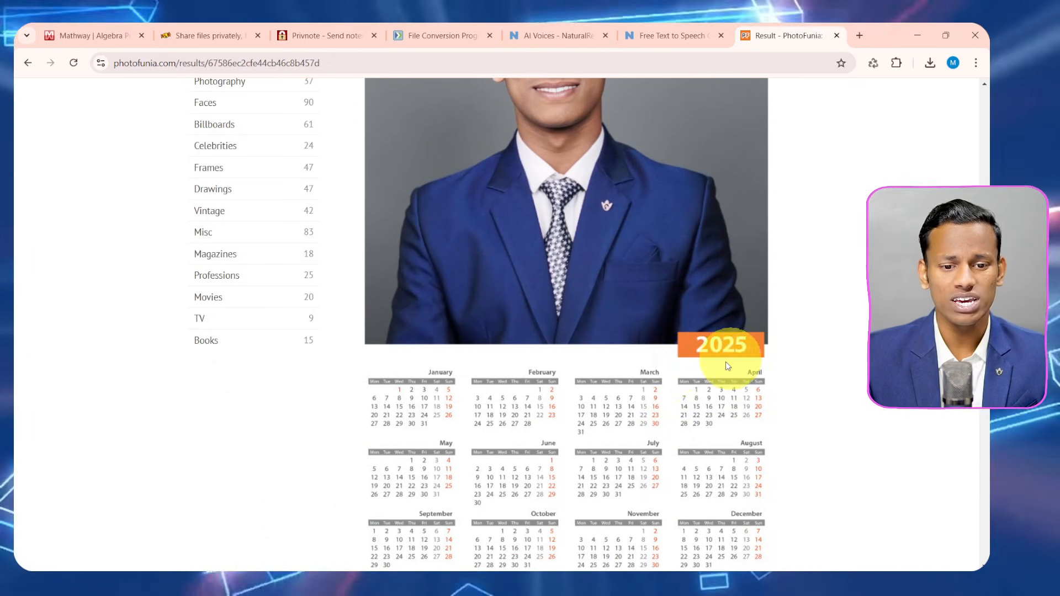
{"action": "scroll", "coordinate": [696, 348], "scroll_direction": "down", "scroll_amount": 3}
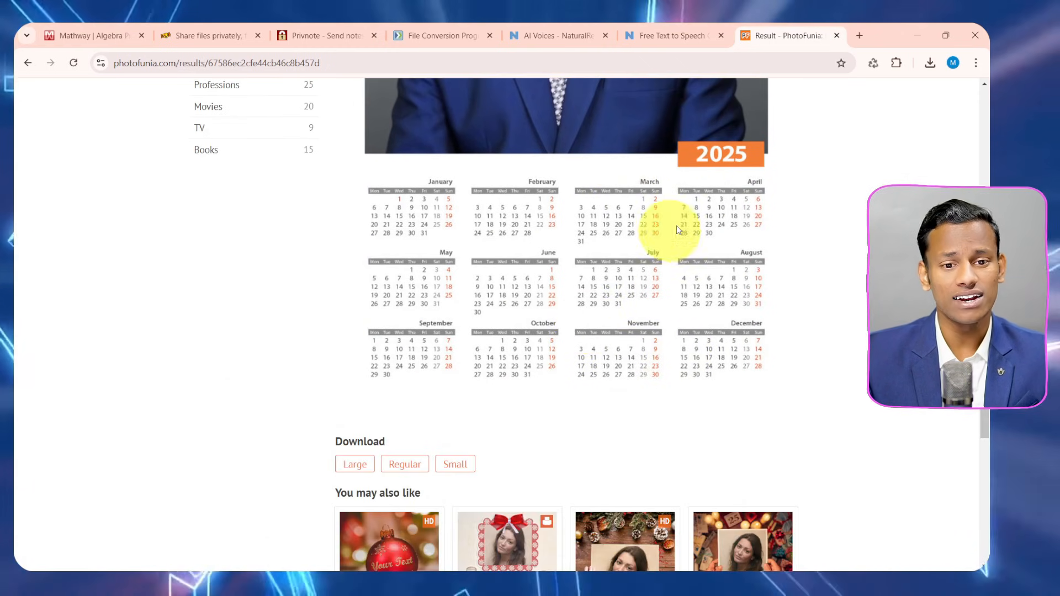
{"action": "scroll", "coordinate": [528, 331], "scroll_direction": "up", "scroll_amount": 3}
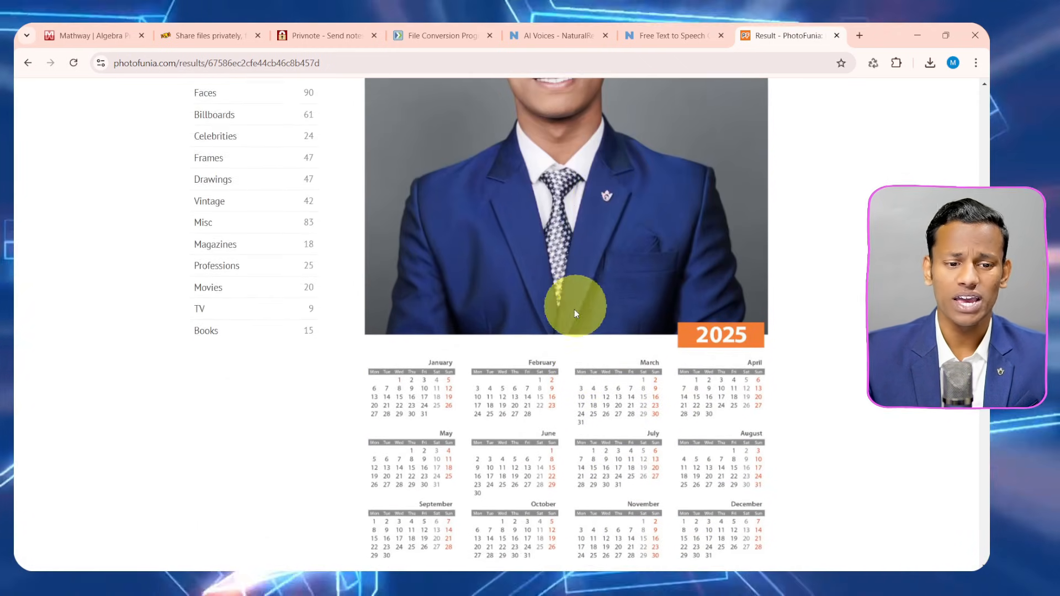
{"action": "scroll", "coordinate": [574, 310], "scroll_direction": "down", "scroll_amount": 4}
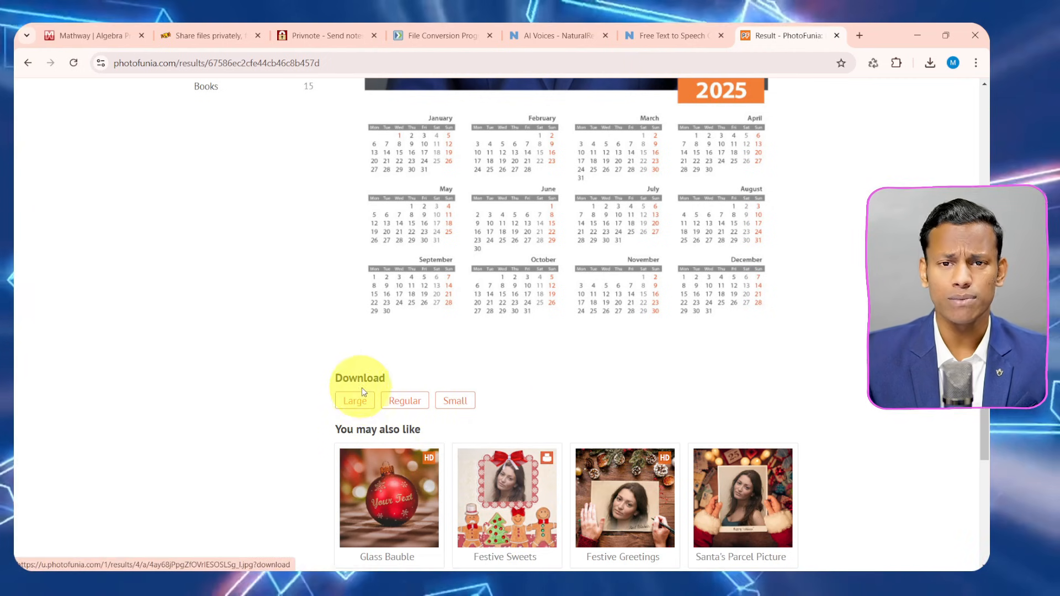
Return to the All effects page and look through the available effects and categories.
{"action": "scroll", "coordinate": [555, 278], "scroll_direction": "up", "scroll_amount": 10}
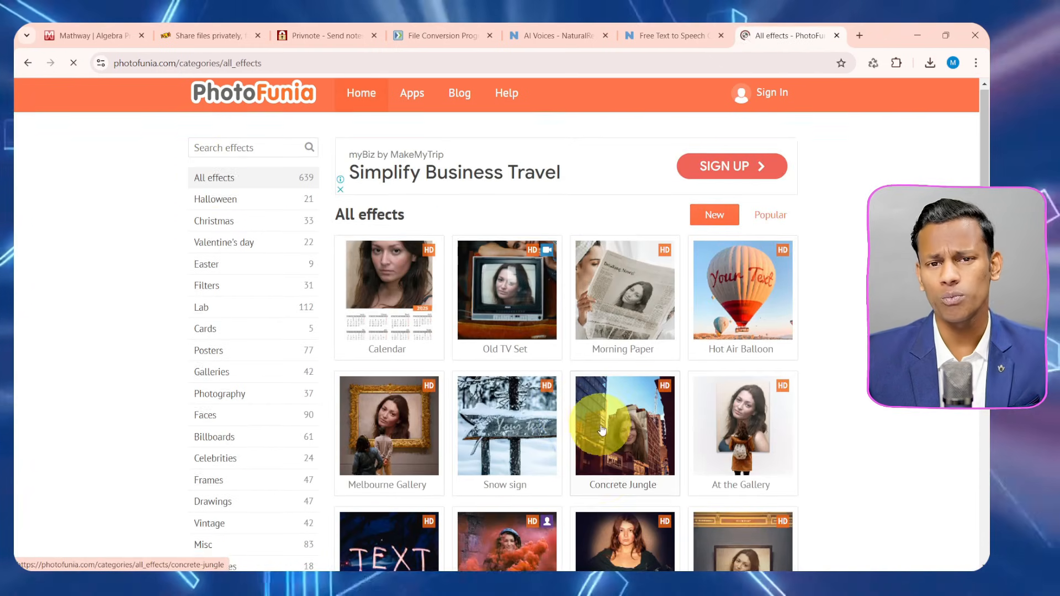
{"action": "scroll", "coordinate": [575, 426], "scroll_direction": "down", "scroll_amount": 20}
{"action": "scroll", "coordinate": [646, 424], "scroll_direction": "down", "scroll_amount": 6}
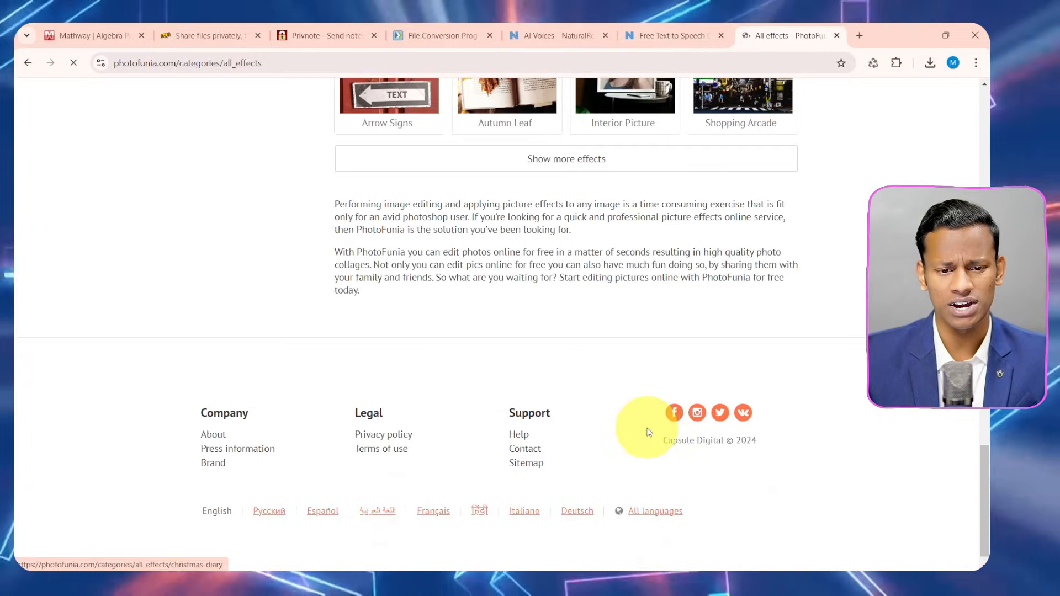
{"action": "scroll", "coordinate": [644, 426], "scroll_direction": "up", "scroll_amount": 15}
{"action": "scroll", "coordinate": [440, 363], "scroll_direction": "up", "scroll_amount": 15}
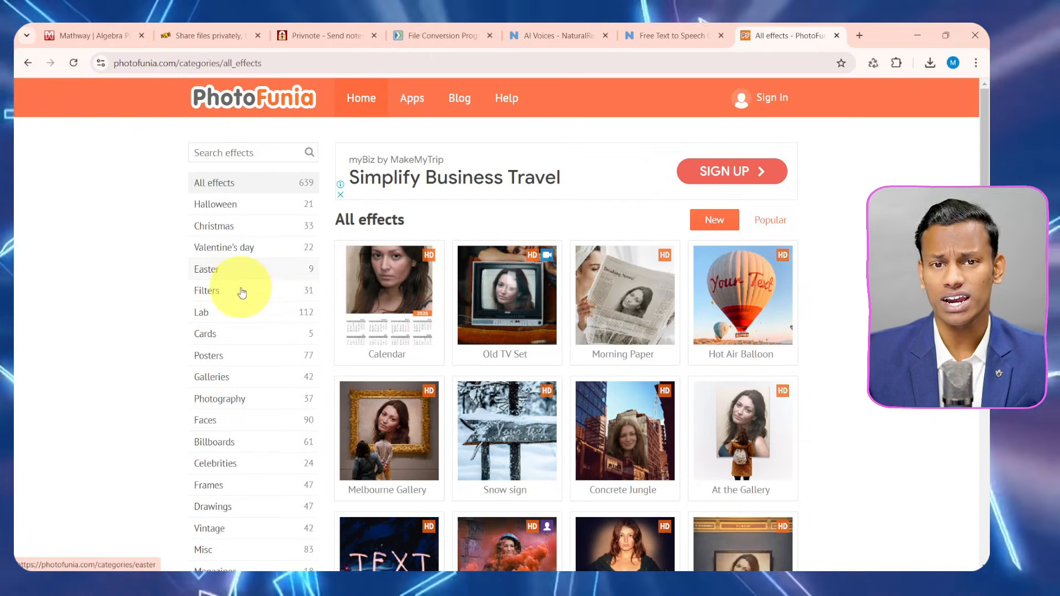
{"action": "scroll", "coordinate": [249, 413], "scroll_direction": "down", "scroll_amount": 8}
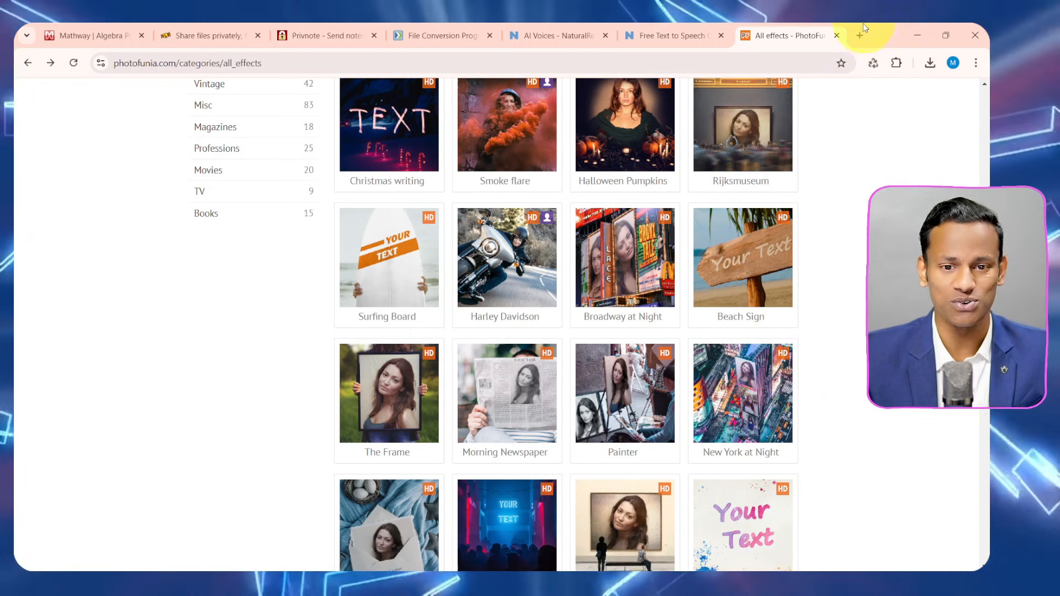
Search the web for "pointerpointer" in a new browser tab and open the Pointer Pointer site.
{"action": "left_click", "coordinate": [859, 35]}
{"action": "type", "text": "pow"}
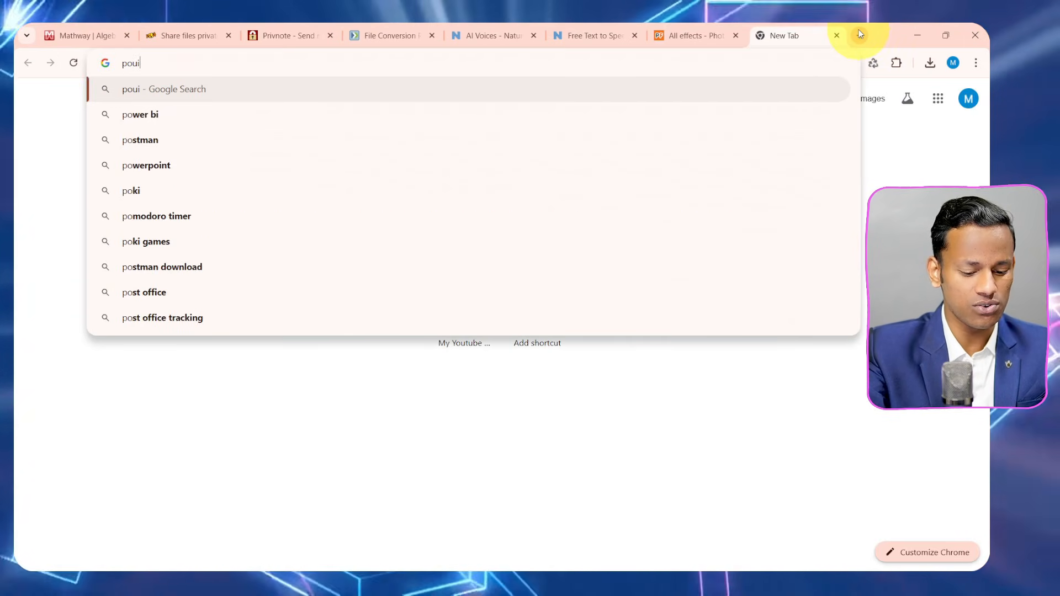
{"action": "key", "text": "BackSpace"}
{"action": "type", "text": "u"}
{"action": "key", "text": "BackSpace"}
{"action": "type", "text": "inte"}
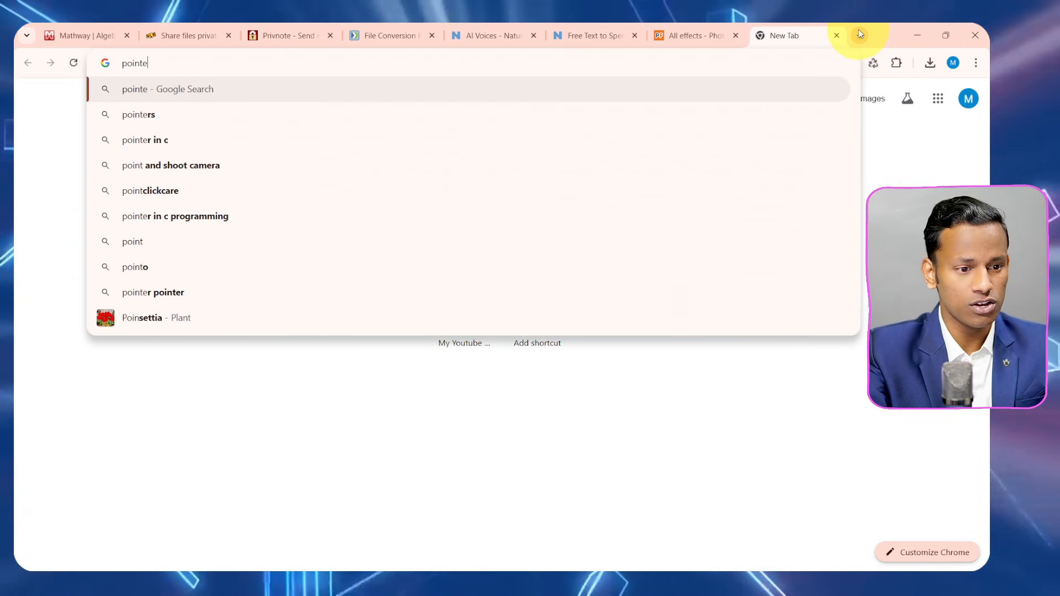
{"action": "type", "text": "rpoint"}
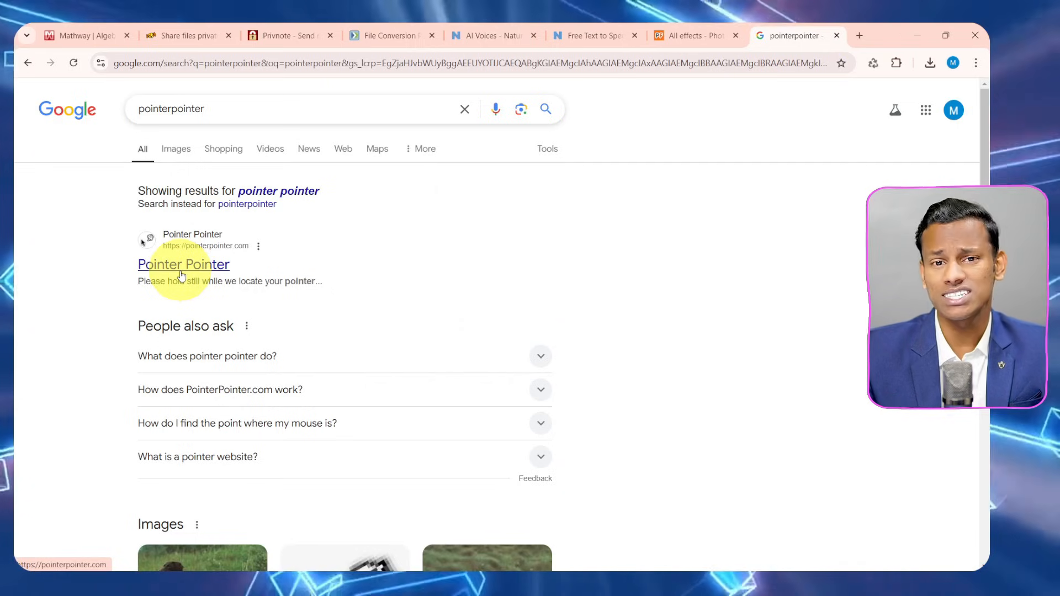
{"action": "left_click", "coordinate": [182, 275]}
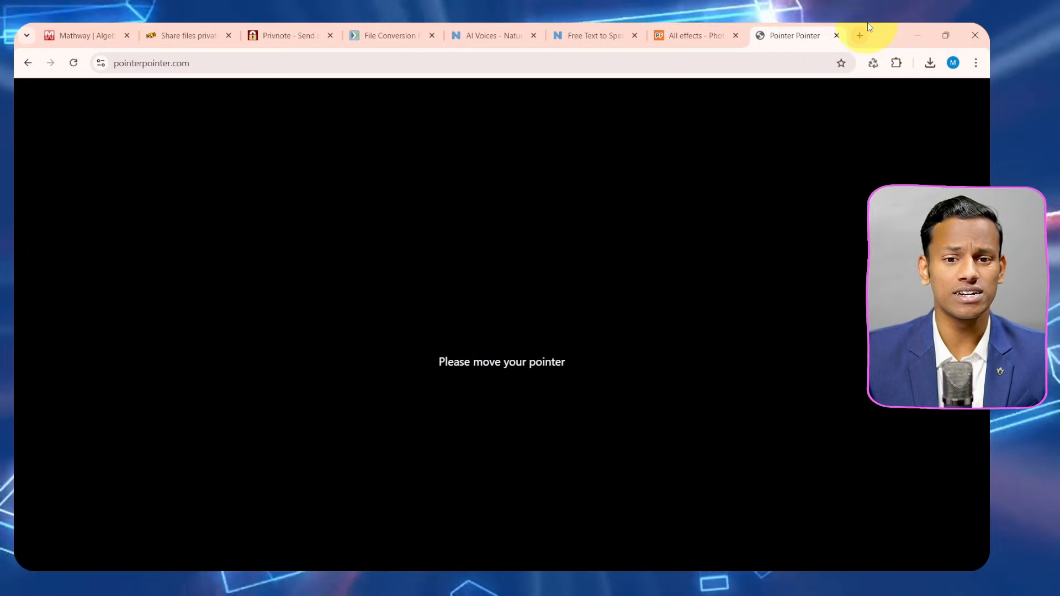
Search the web for "cooltext" in a new browser tab and open the Cool Text Graphics Generator site.
{"action": "left_click", "coordinate": [861, 25]}
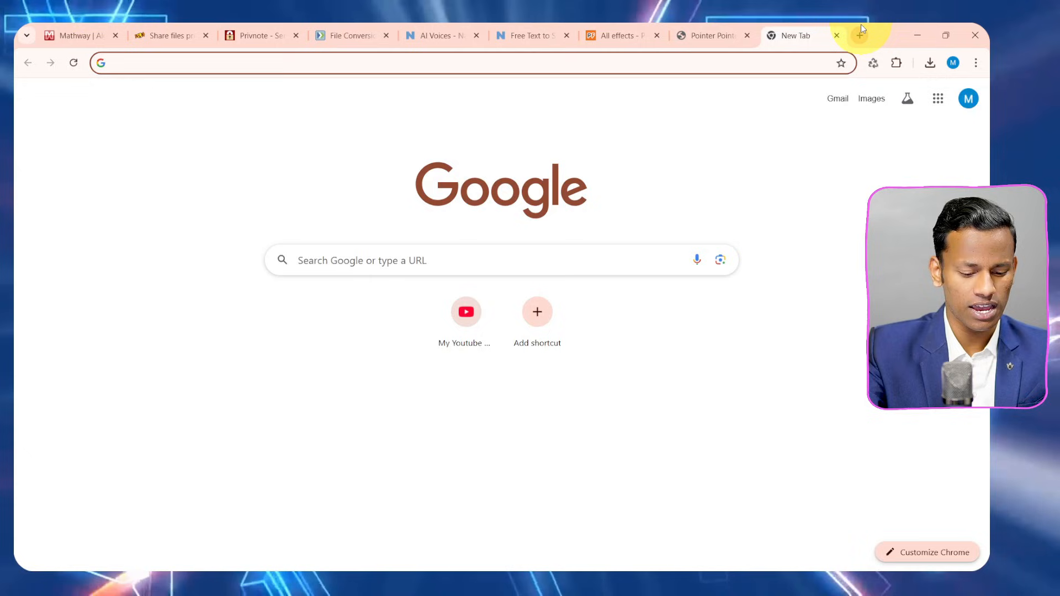
{"action": "type", "text": "coolte"}
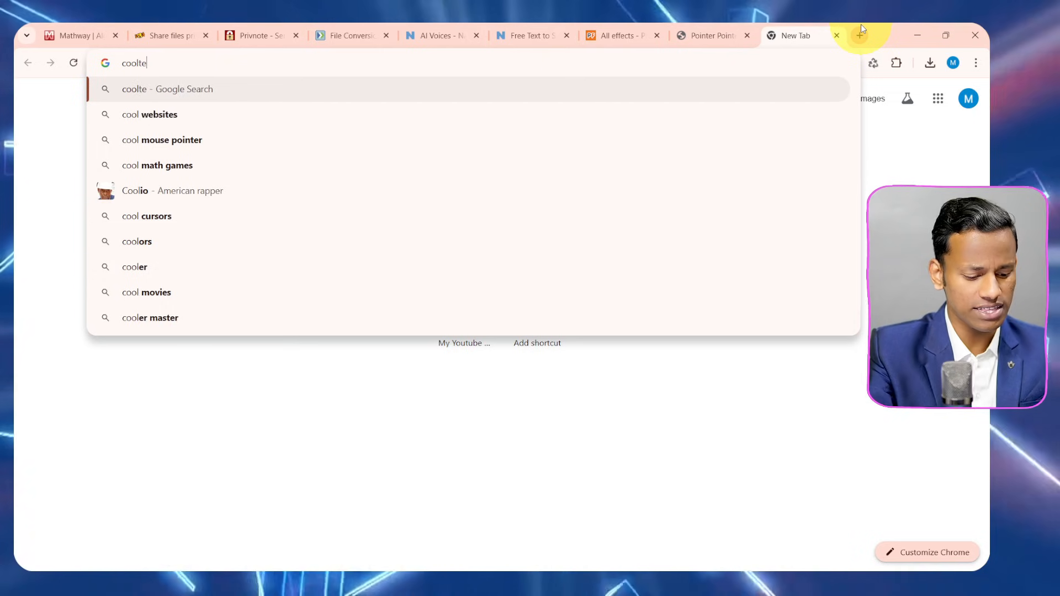
{"action": "type", "text": "xt"}
{"action": "key", "text": "Return"}
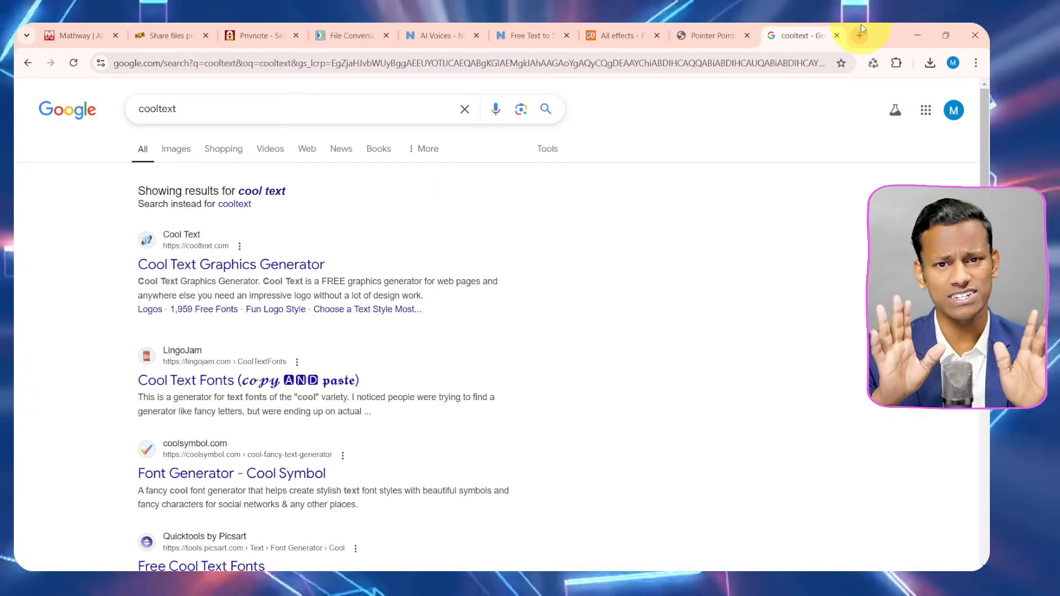
{"action": "left_click", "coordinate": [198, 269]}
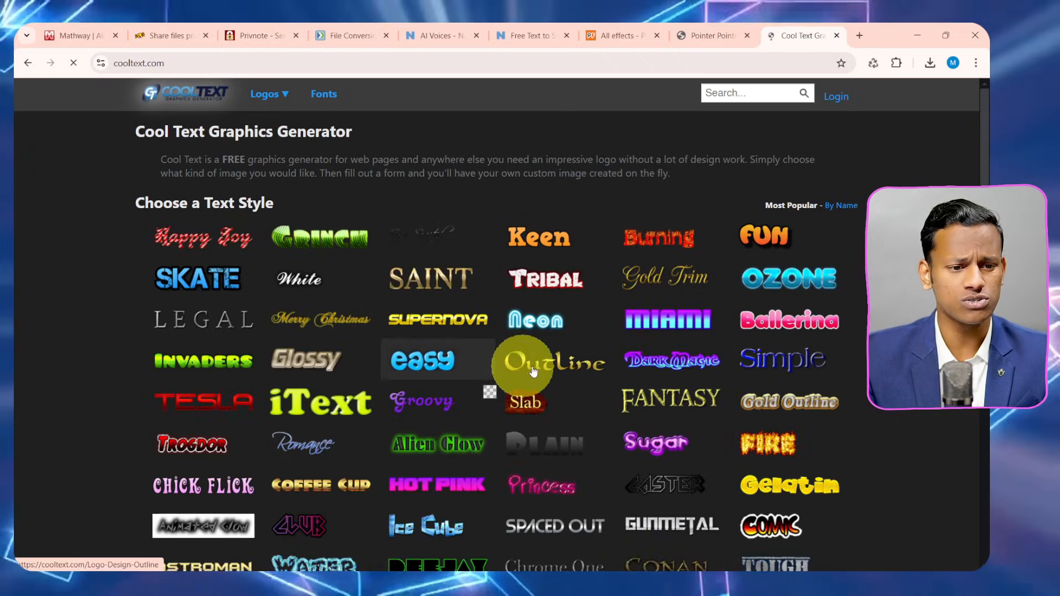
Look through the text styles on the Cool Text home page.
{"action": "scroll", "coordinate": [650, 397], "scroll_direction": "down", "scroll_amount": 1}
{"action": "scroll", "coordinate": [646, 386], "scroll_direction": "down", "scroll_amount": 6}
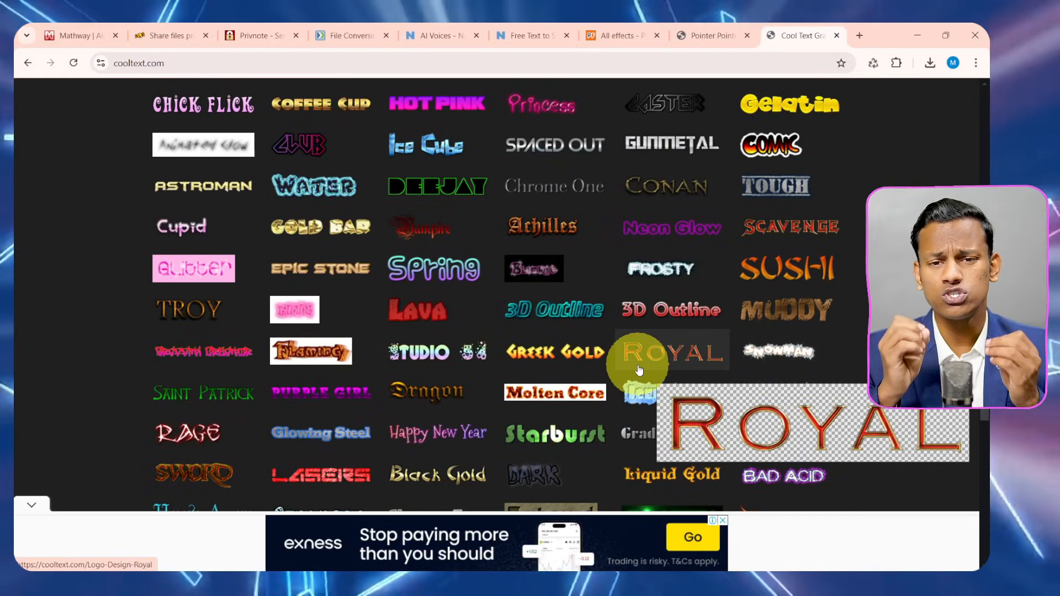
{"action": "scroll", "coordinate": [466, 315], "scroll_direction": "up", "scroll_amount": 7}
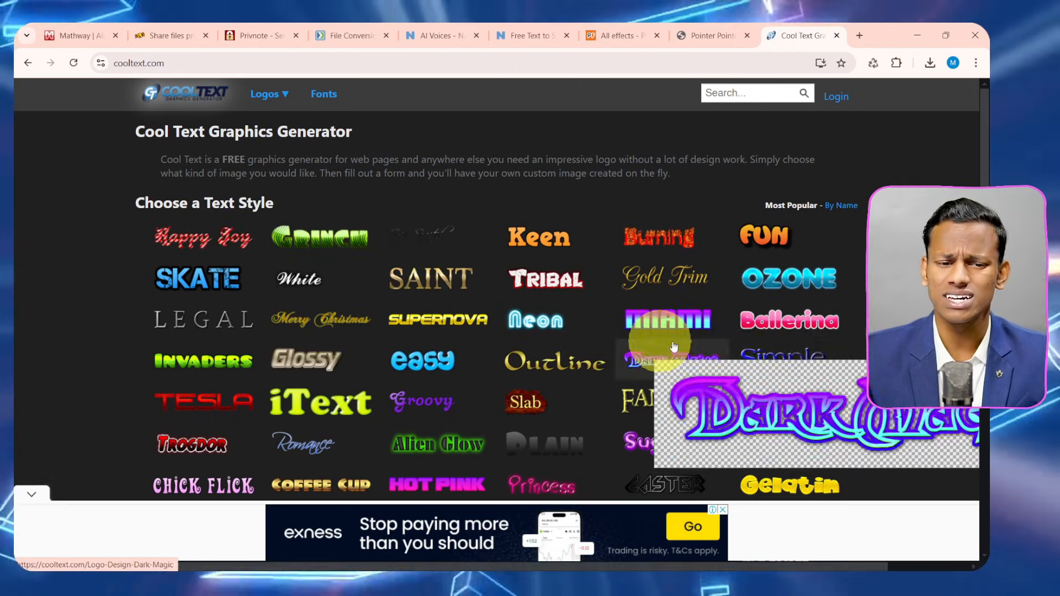
{"action": "scroll", "coordinate": [618, 382], "scroll_direction": "down", "scroll_amount": 4}
{"action": "scroll", "coordinate": [613, 370], "scroll_direction": "down", "scroll_amount": 9}
{"action": "scroll", "coordinate": [603, 359], "scroll_direction": "up", "scroll_amount": 13}
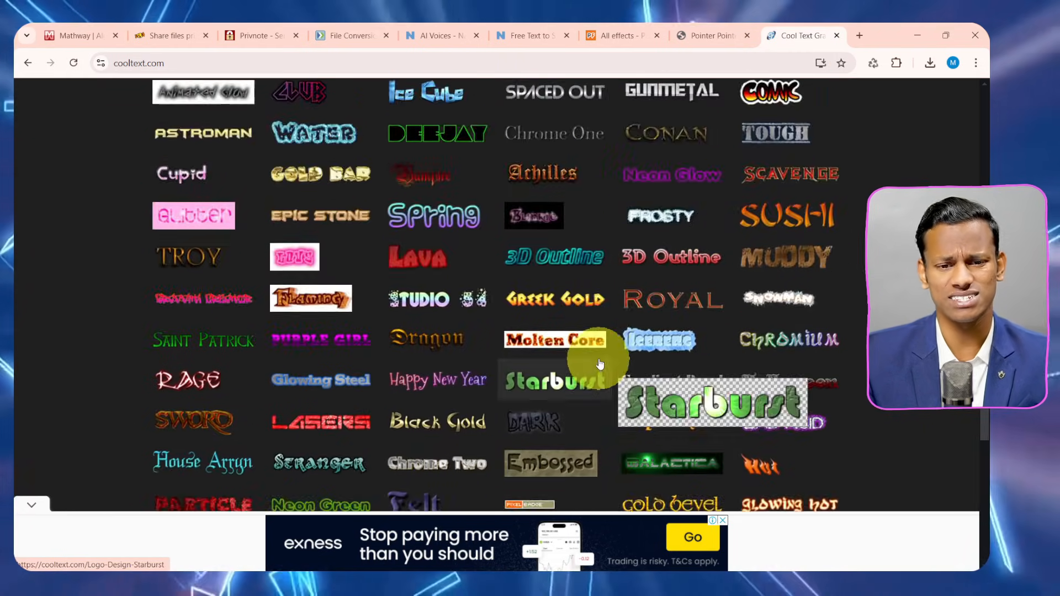
{"action": "scroll", "coordinate": [574, 314], "scroll_direction": "down", "scroll_amount": 1}
{"action": "scroll", "coordinate": [646, 239], "scroll_direction": "up", "scroll_amount": 1}
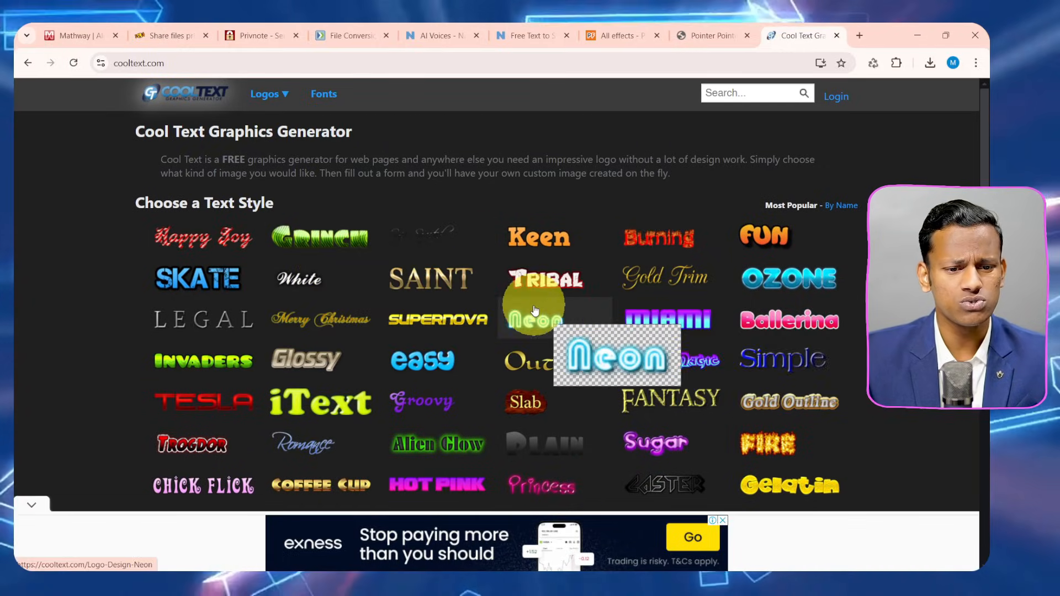
{"action": "scroll", "coordinate": [402, 342], "scroll_direction": "down", "scroll_amount": 2}
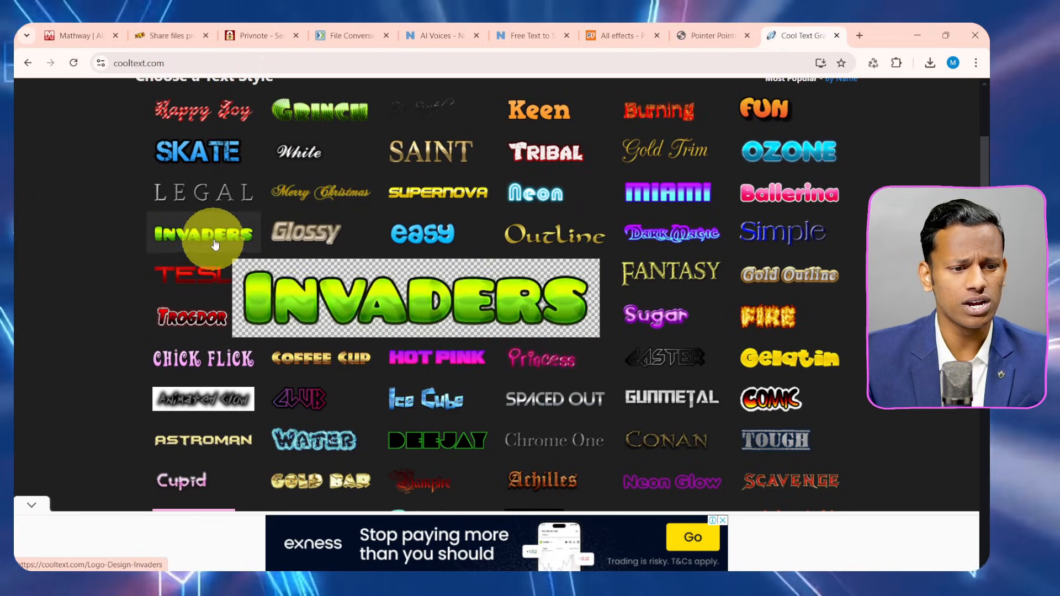
{"action": "scroll", "coordinate": [677, 339], "scroll_direction": "down", "scroll_amount": 2}
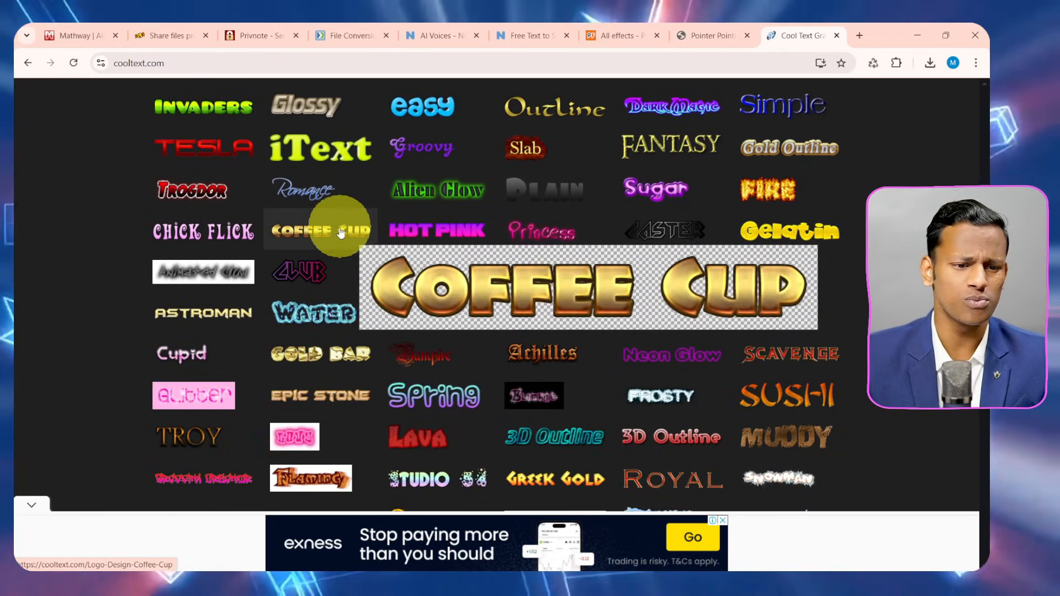
Open the Coffee Cup logo style, dismissing the ad, and set the logo text to "Saddam Tech".
{"action": "left_click", "coordinate": [285, 236]}
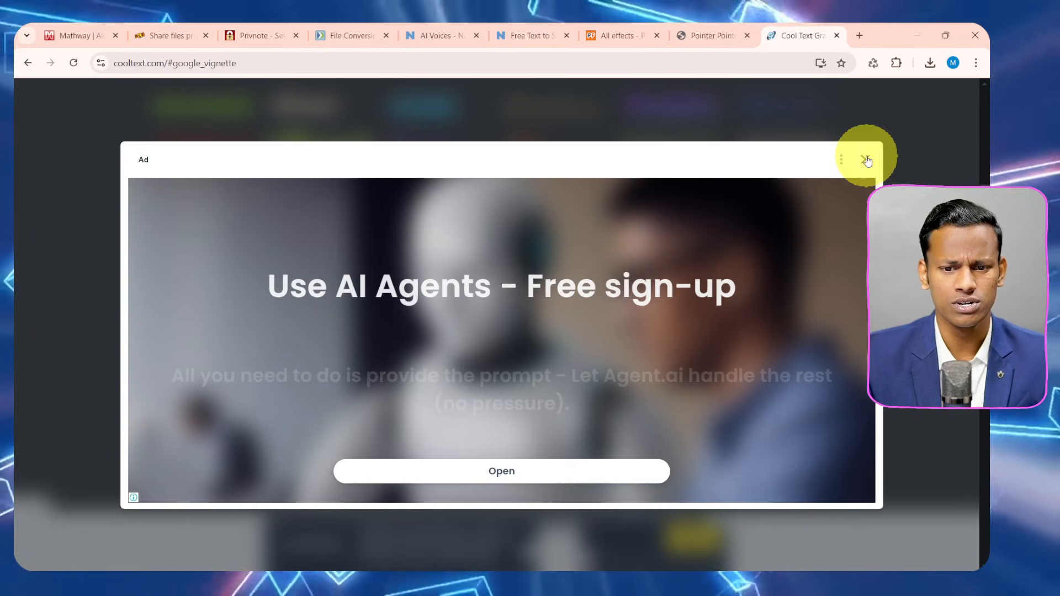
{"action": "left_click", "coordinate": [865, 160]}
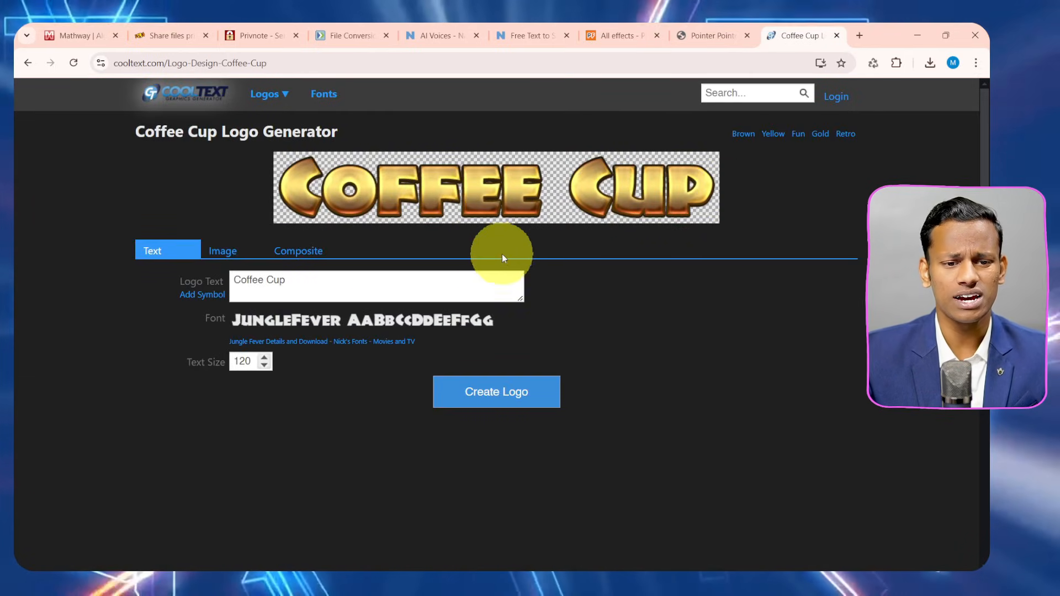
{"action": "left_click_drag", "start_coordinate": [356, 280], "coordinate": [245, 288]}
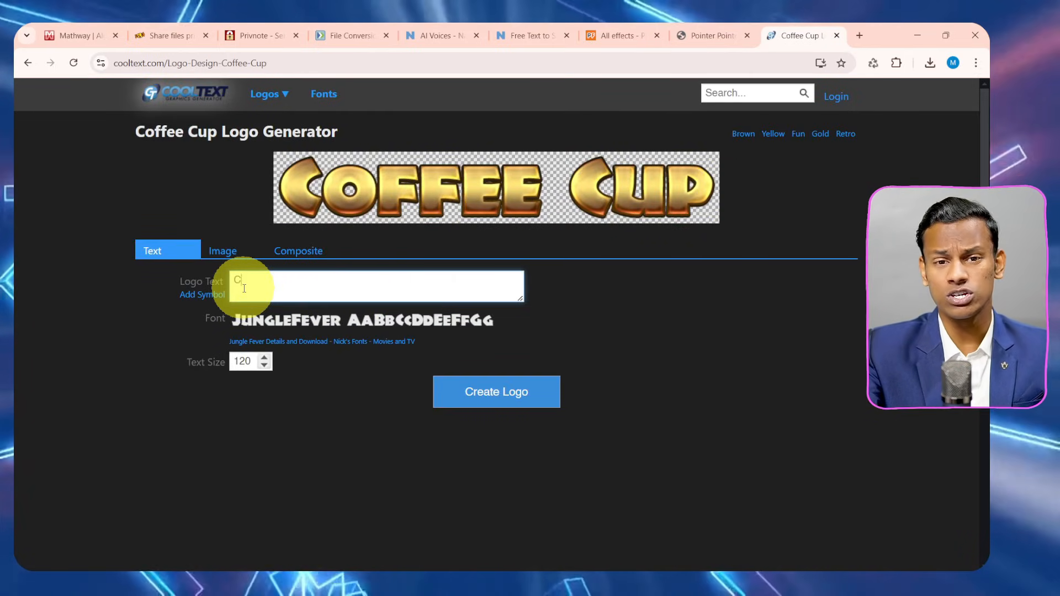
{"action": "type", "text": "Sadda"}
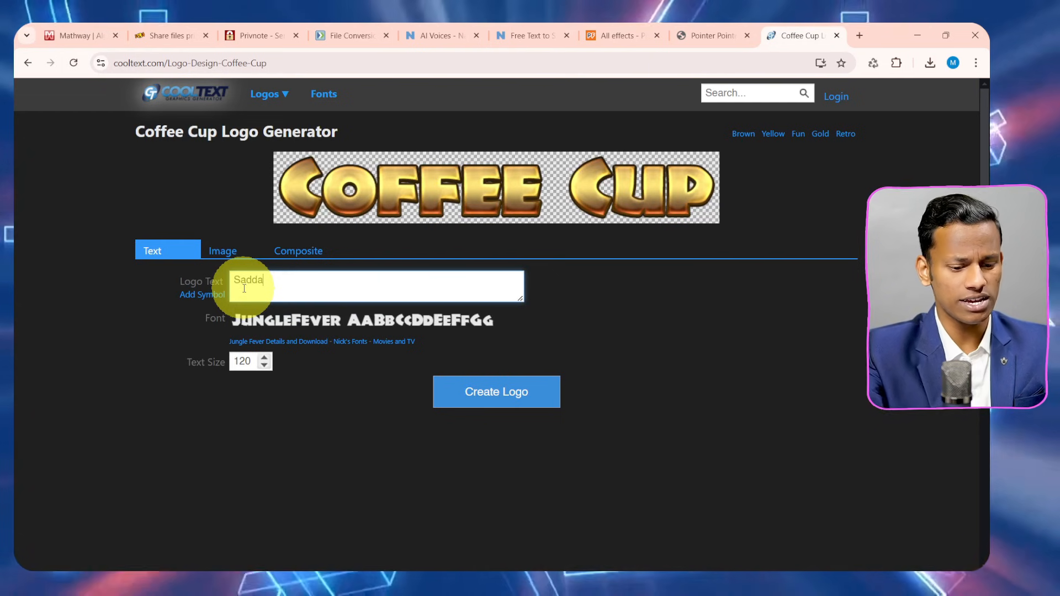
{"action": "type", "text": "m Tech"}
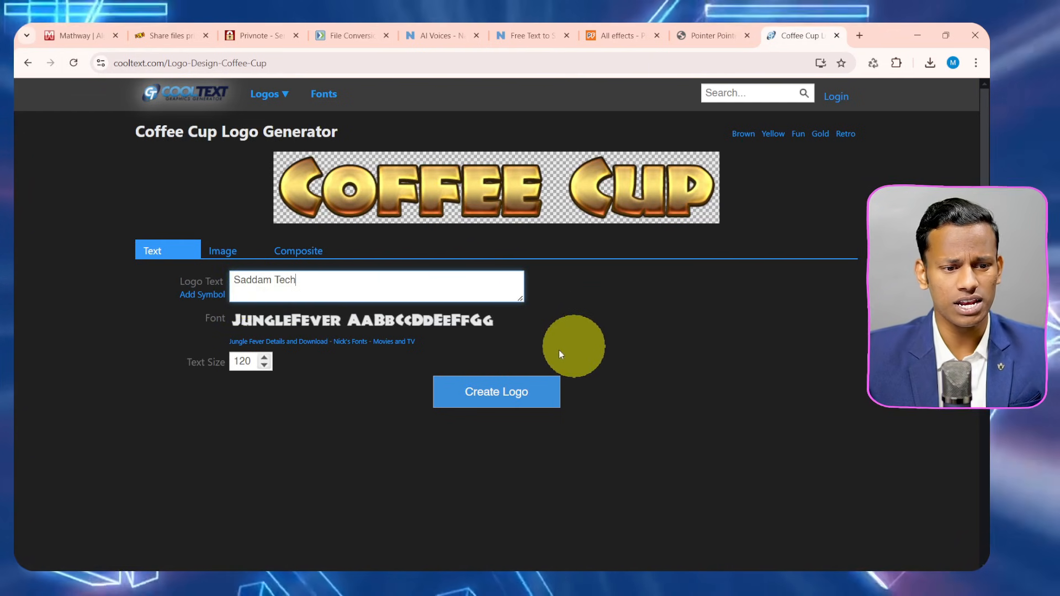
{"action": "left_click", "coordinate": [497, 398]}
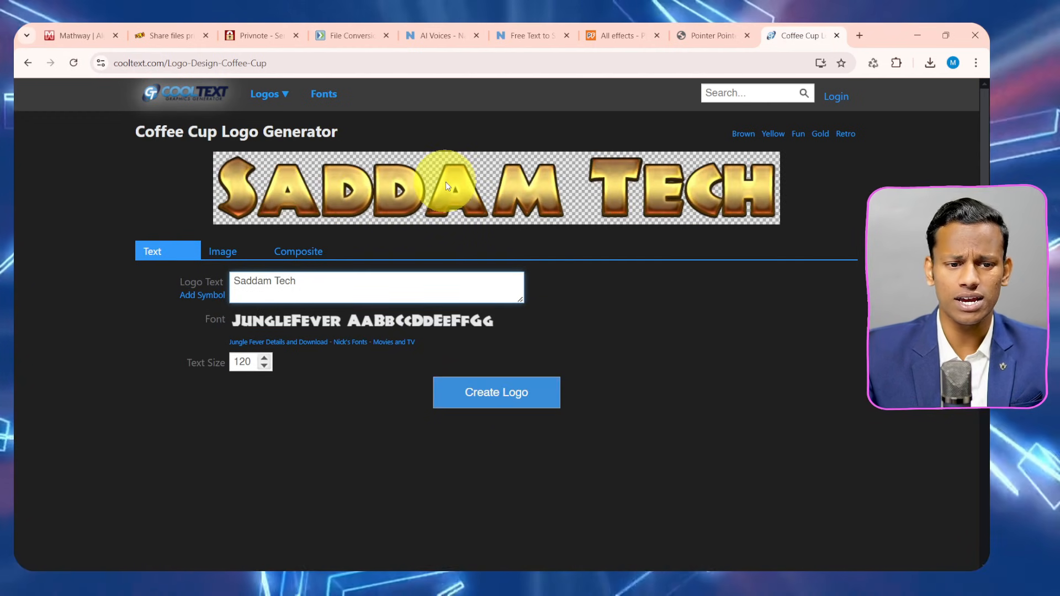
Create the Coffee Cup logo from the entered text.
{"action": "left_click_drag", "start_coordinate": [477, 177], "coordinate": [484, 211]}
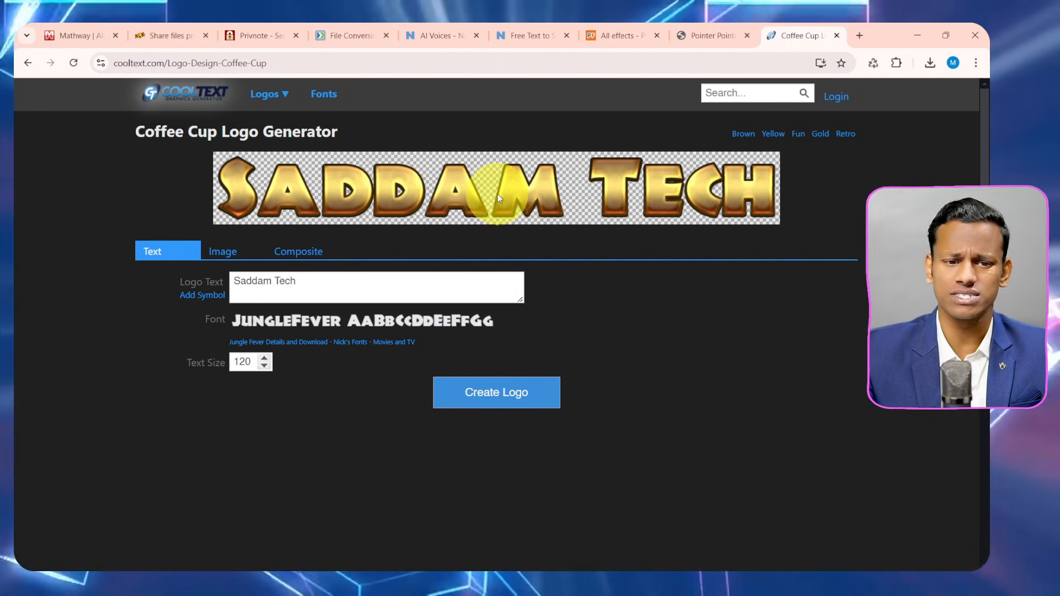
{"action": "right_click", "coordinate": [498, 194]}
{"action": "left_click", "coordinate": [820, 350]}
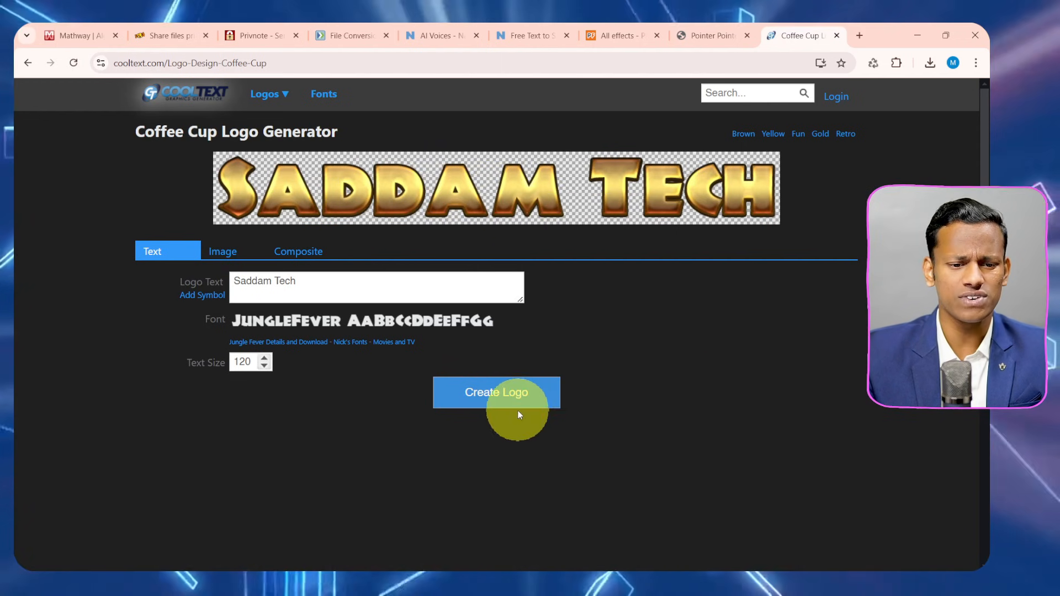
{"action": "left_click", "coordinate": [544, 394]}
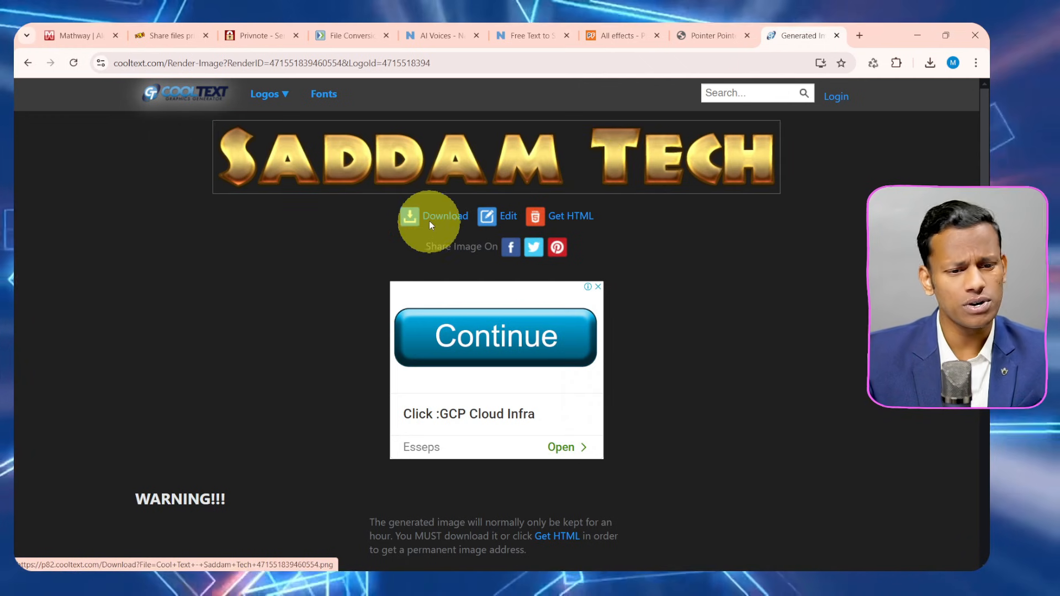
Download the generated logo as a PNG and view the downloaded image, closing the viewer when done.
{"action": "left_click", "coordinate": [406, 214]}
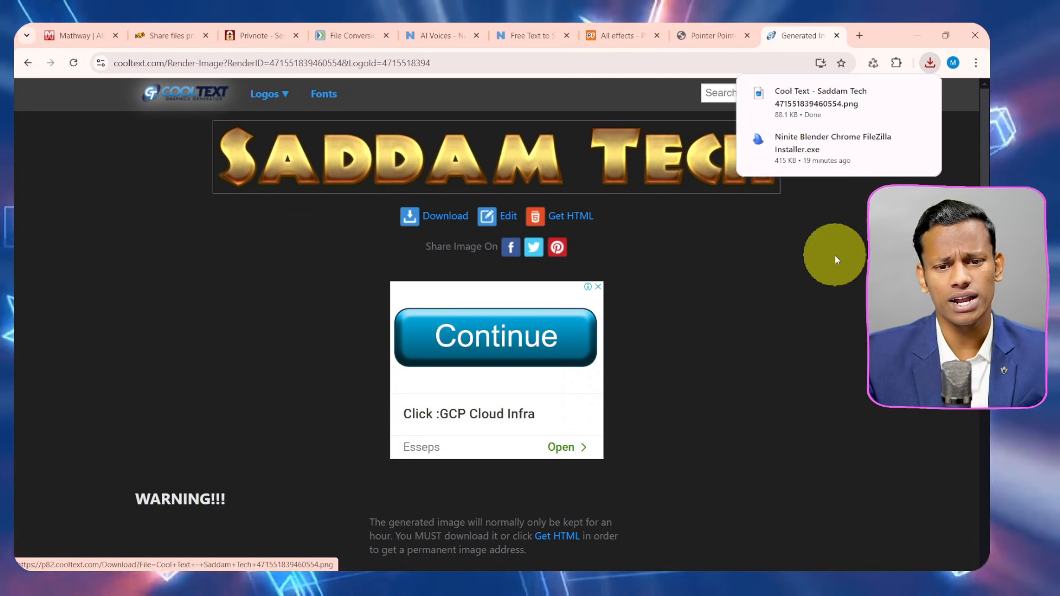
{"action": "left_click", "coordinate": [921, 95]}
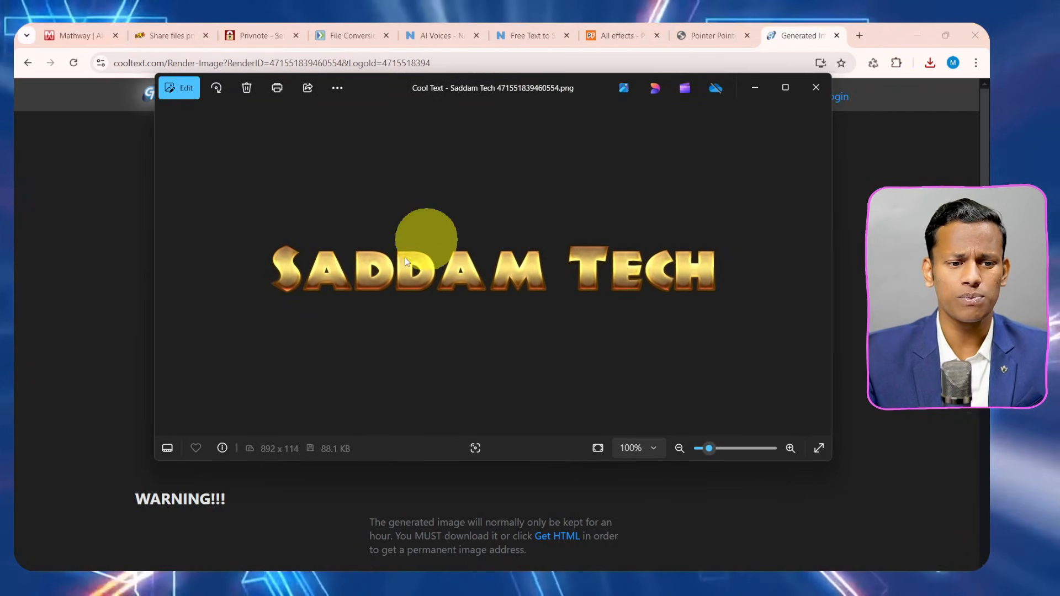
{"action": "left_click", "coordinate": [806, 88]}
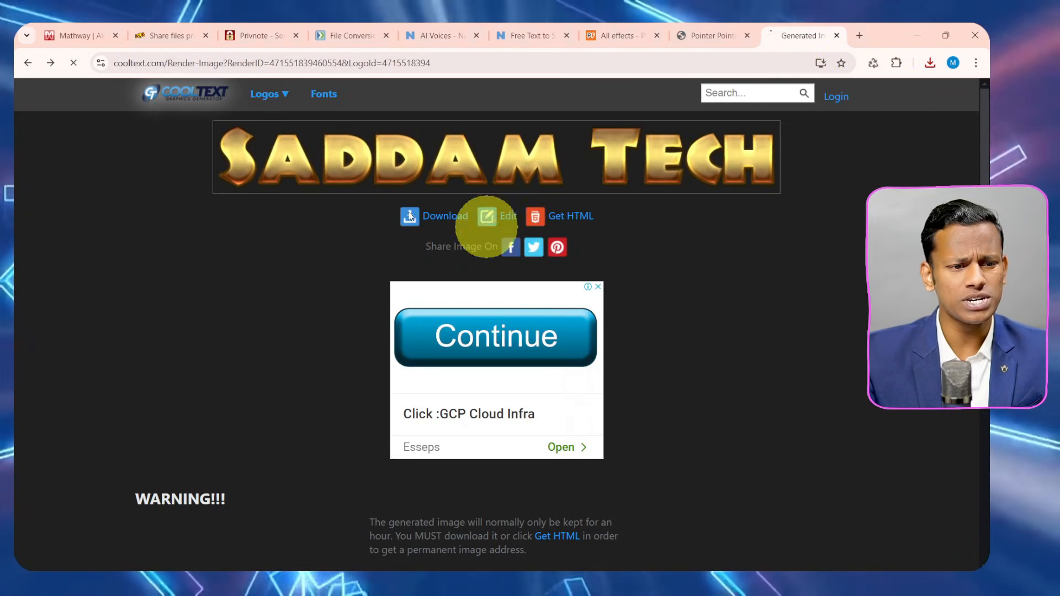
Return to the Cool Text home page and look through the text styles down to the generator categories.
{"action": "left_click", "coordinate": [488, 218]}
{"action": "left_click", "coordinate": [278, 96]}
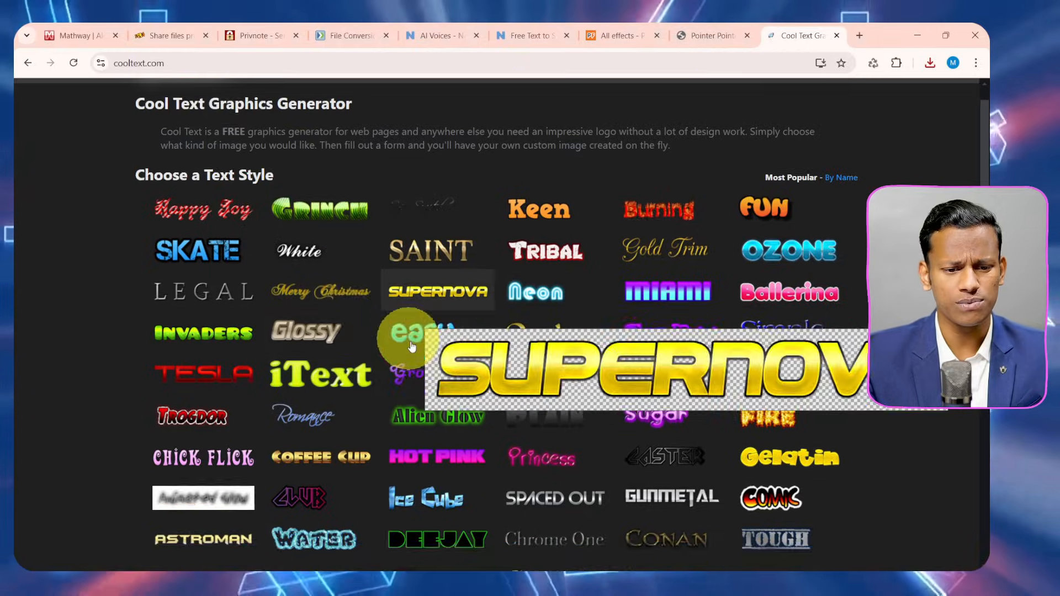
{"action": "scroll", "coordinate": [639, 237], "scroll_direction": "down", "scroll_amount": 5}
{"action": "scroll", "coordinate": [559, 413], "scroll_direction": "down", "scroll_amount": 6}
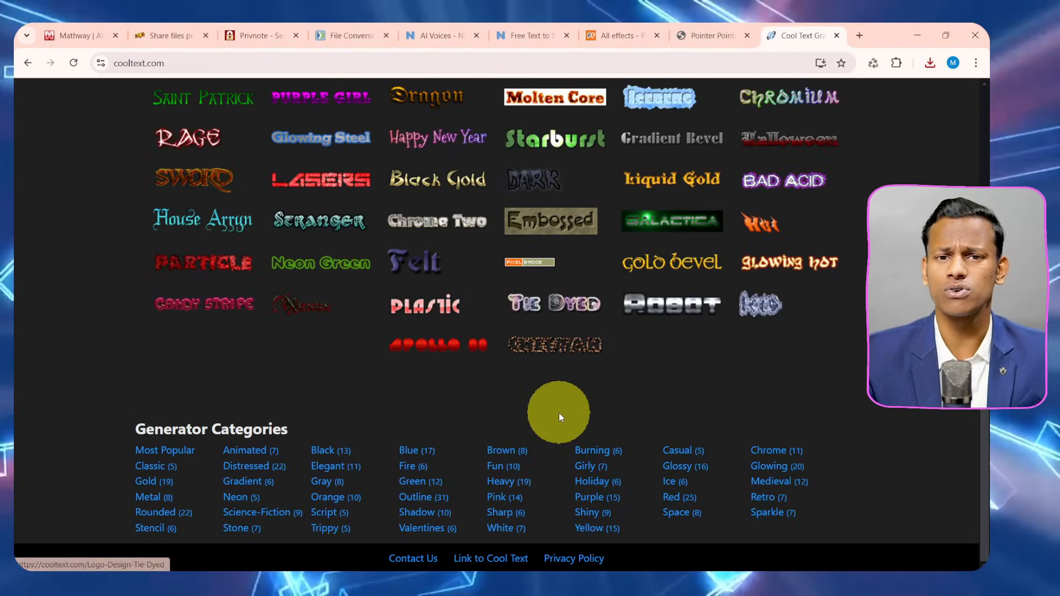